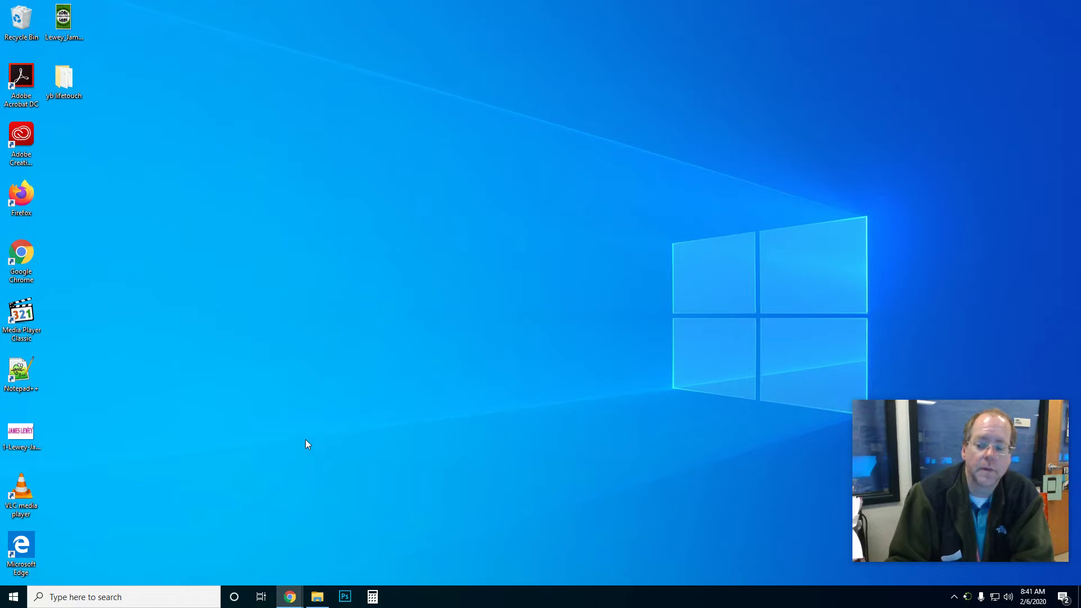
Step: Open Adobe Animate CC and create a new ActionScript 3.0 document
click(16, 597)
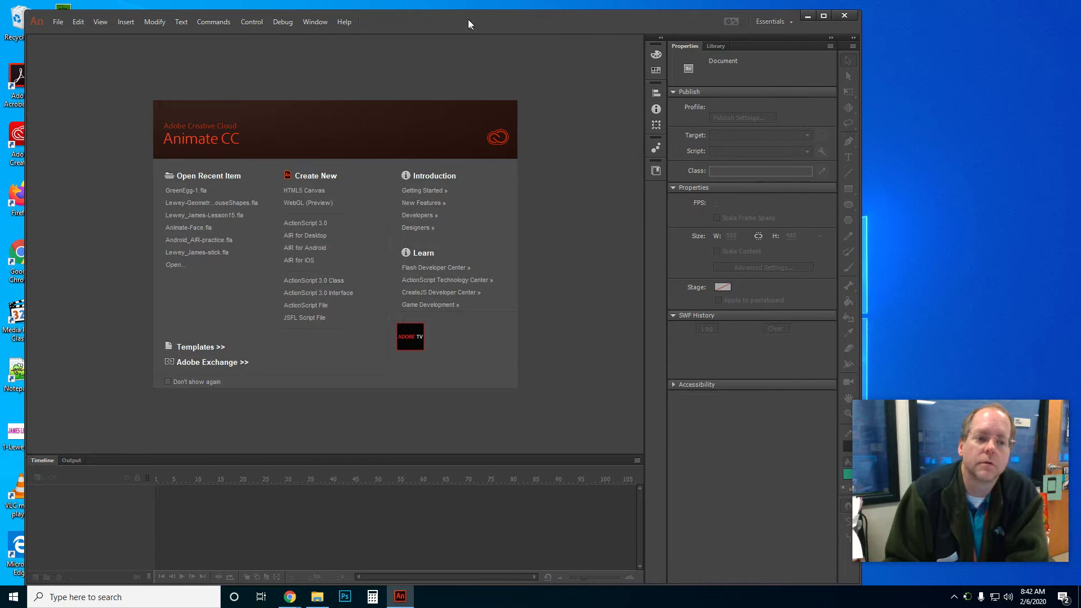
drag(462, 21, 455, 19)
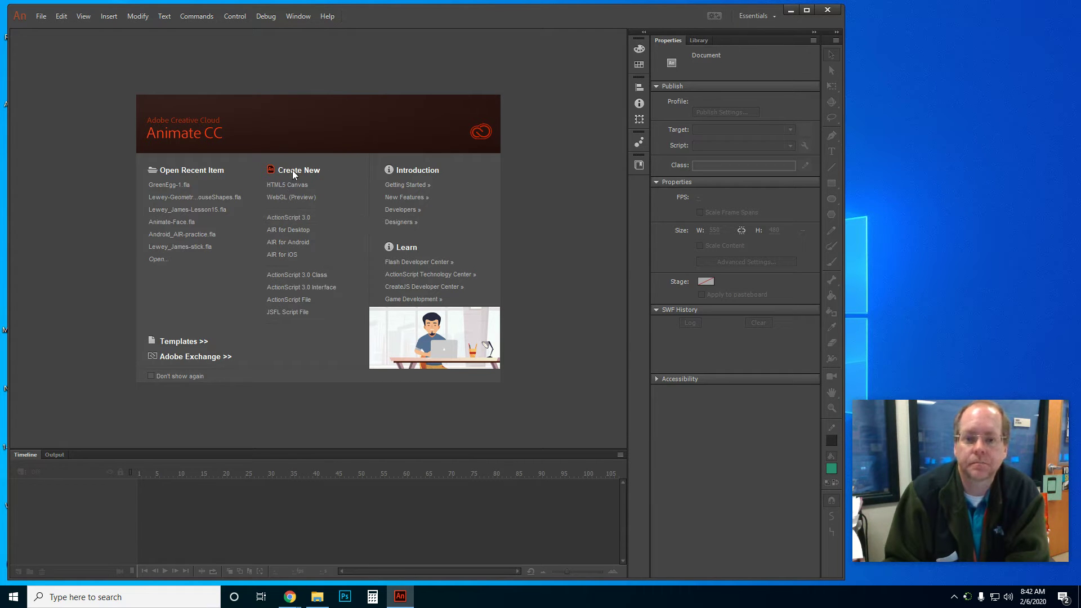
click(291, 220)
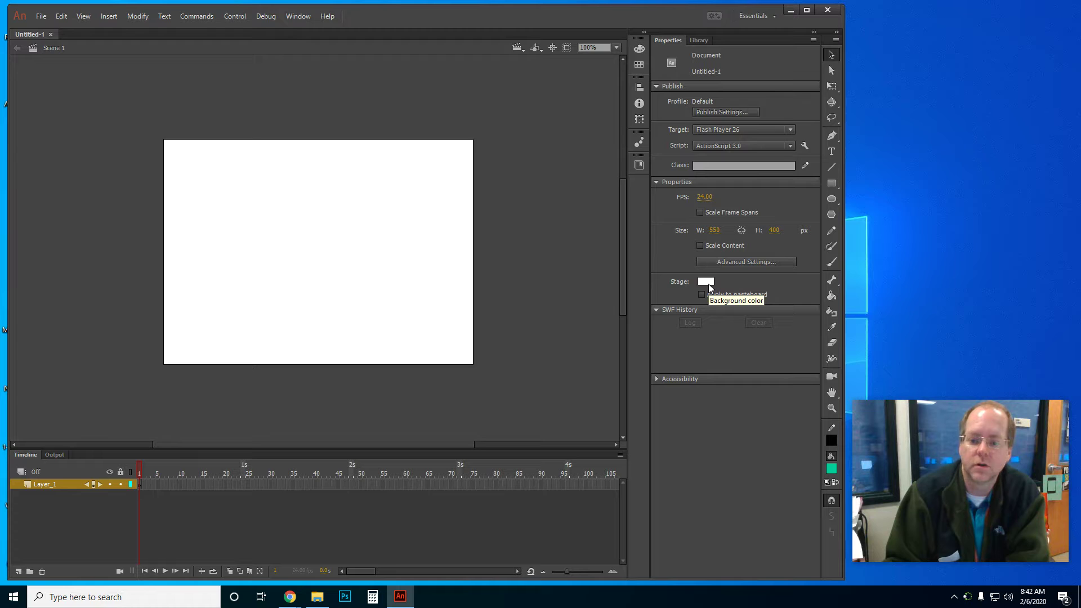
click(47, 21)
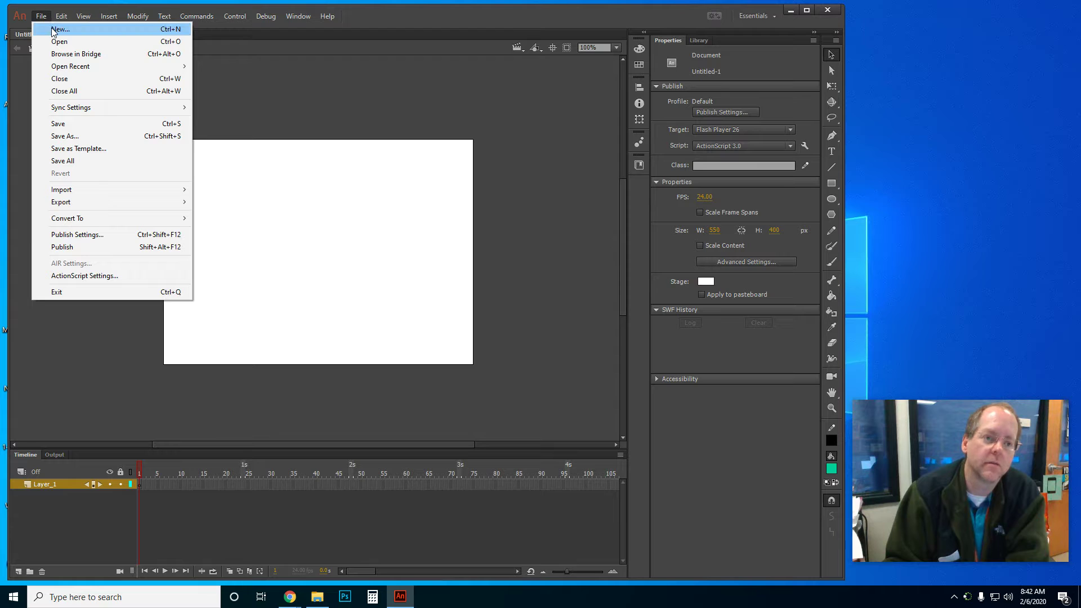
click(59, 29)
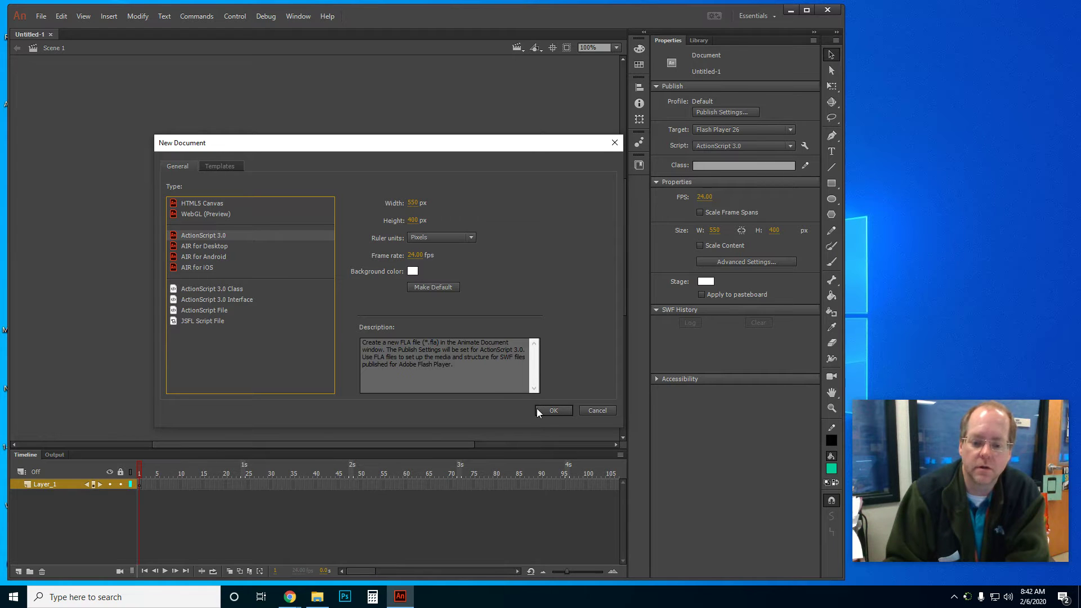
click(597, 410)
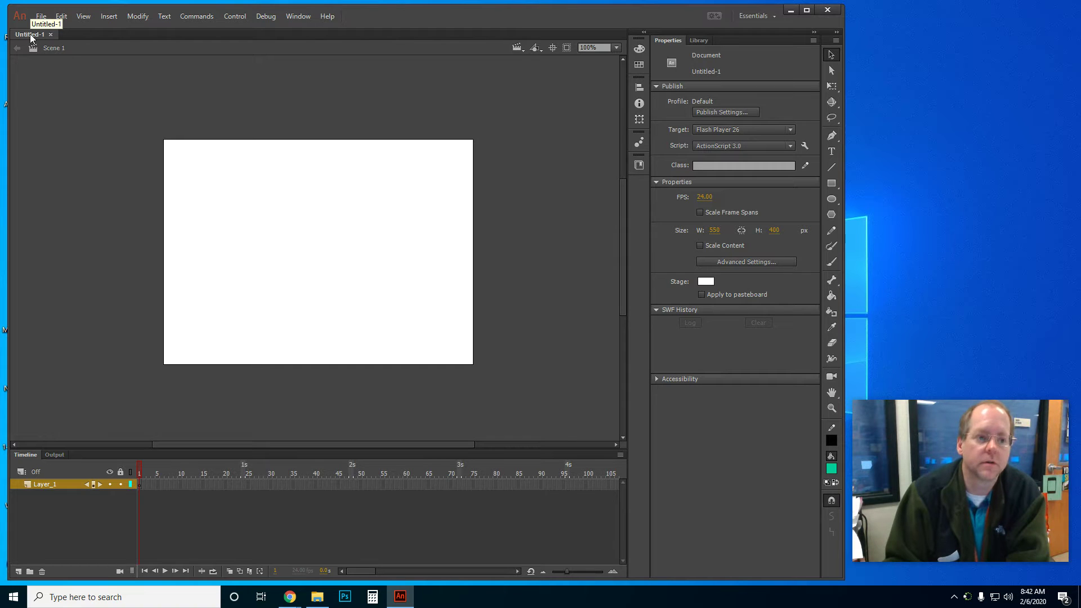
Step: Save the document in the Practice folder's KeyframeAnimation-Example subfolder, named with the author's last and first name followed by "-KeyframeAni"
click(42, 20)
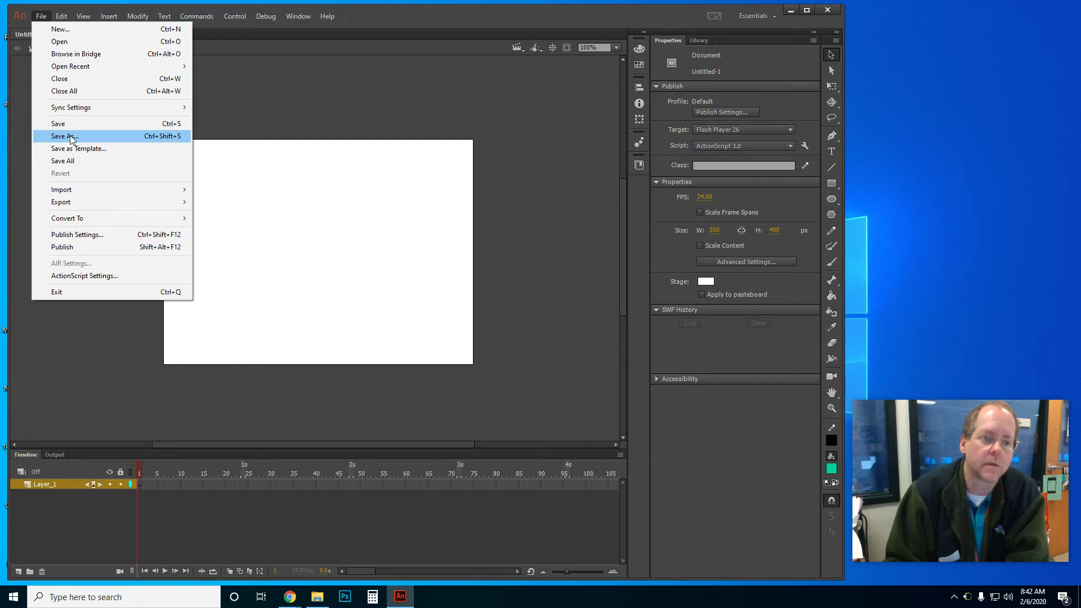
click(106, 138)
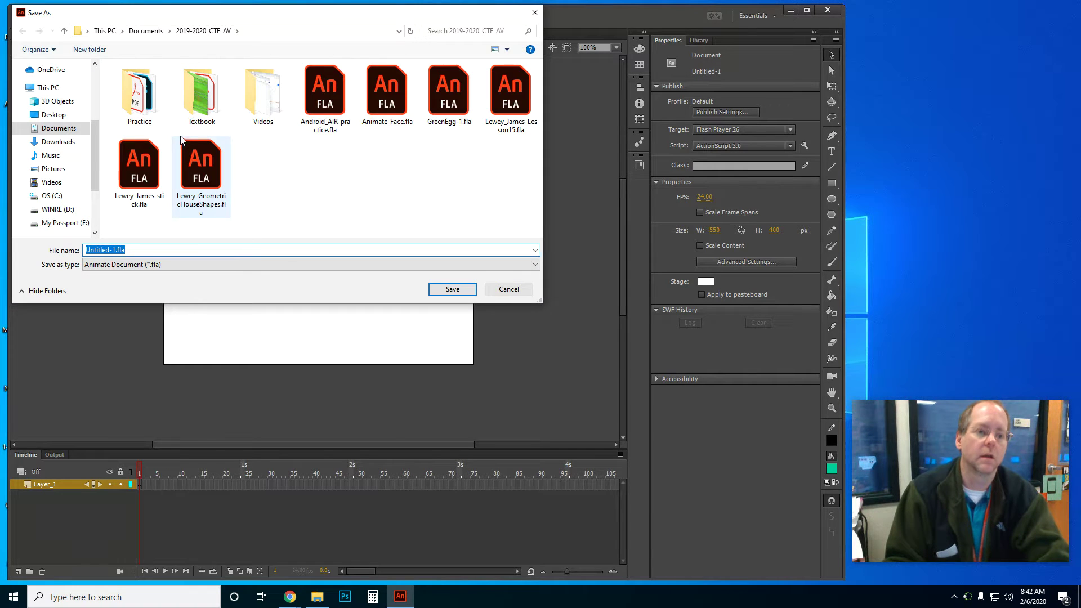
double_click(148, 107)
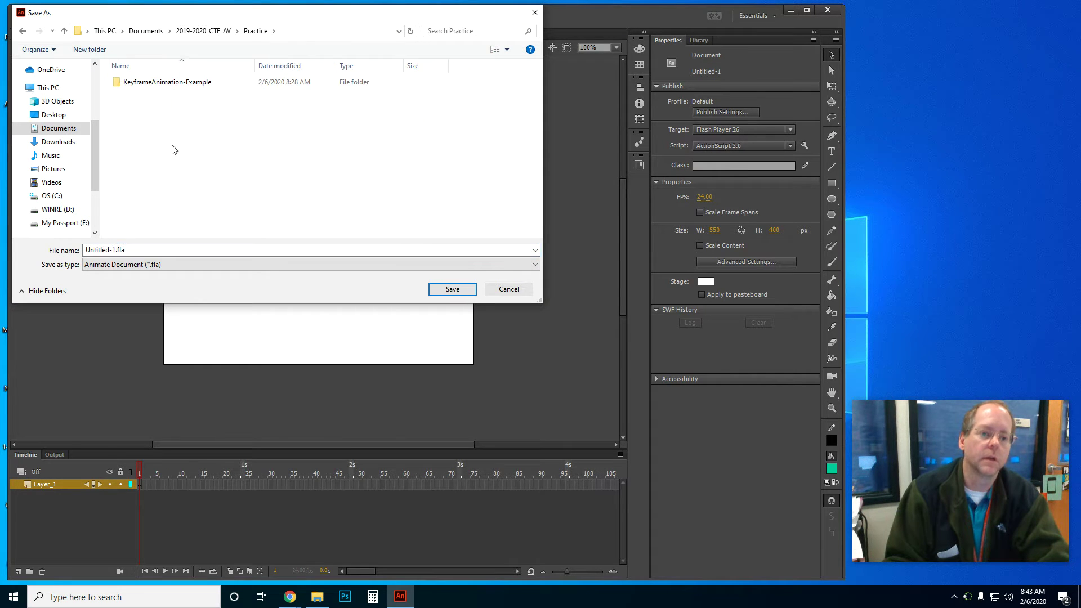
click(159, 86)
double_click(160, 83)
click(191, 250)
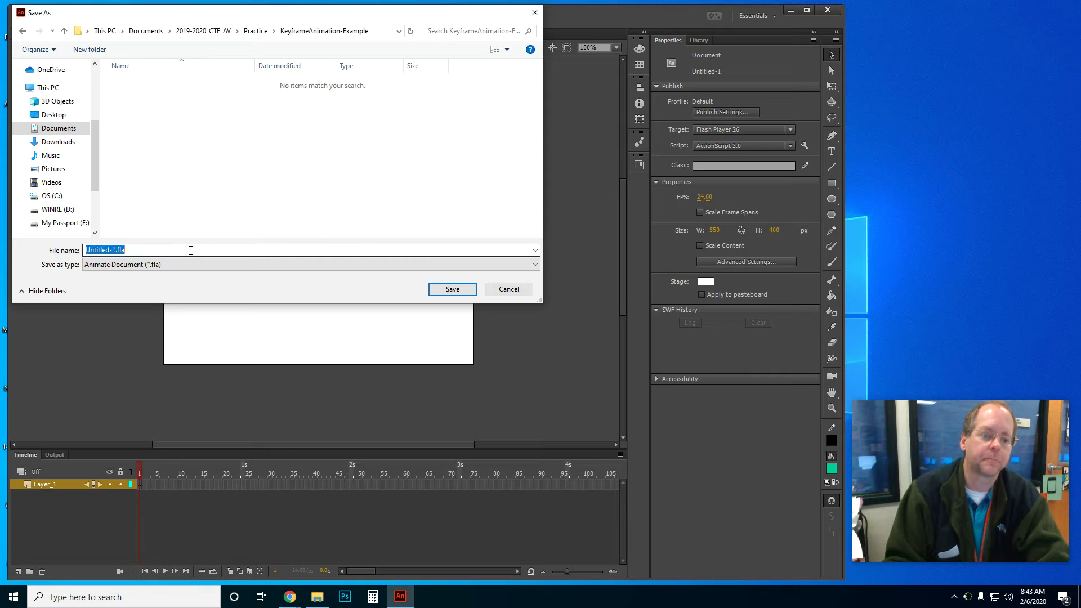
text(L)
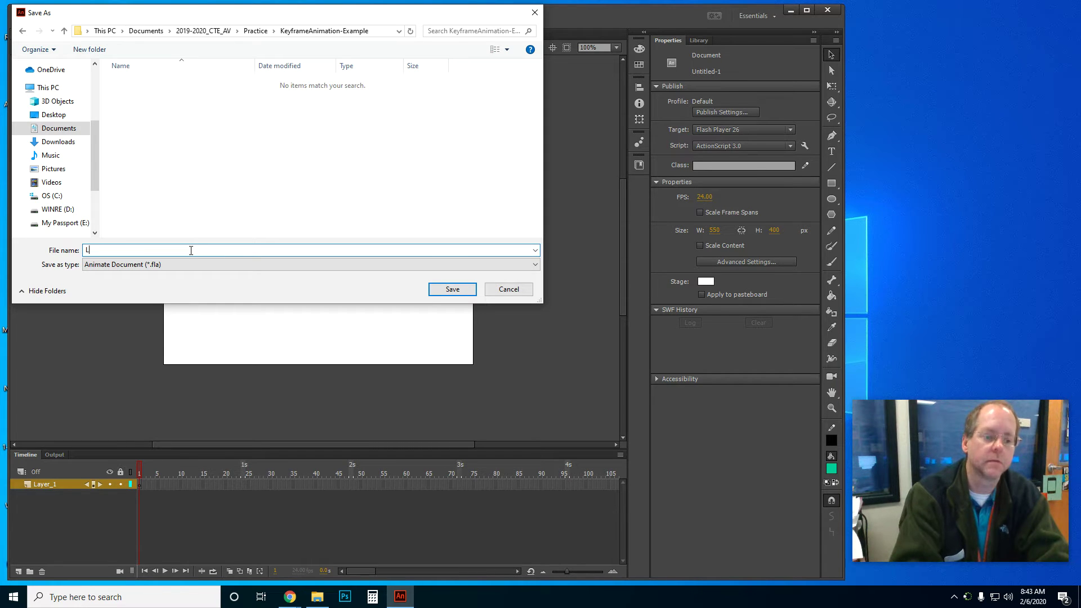
text(ewey_James-)
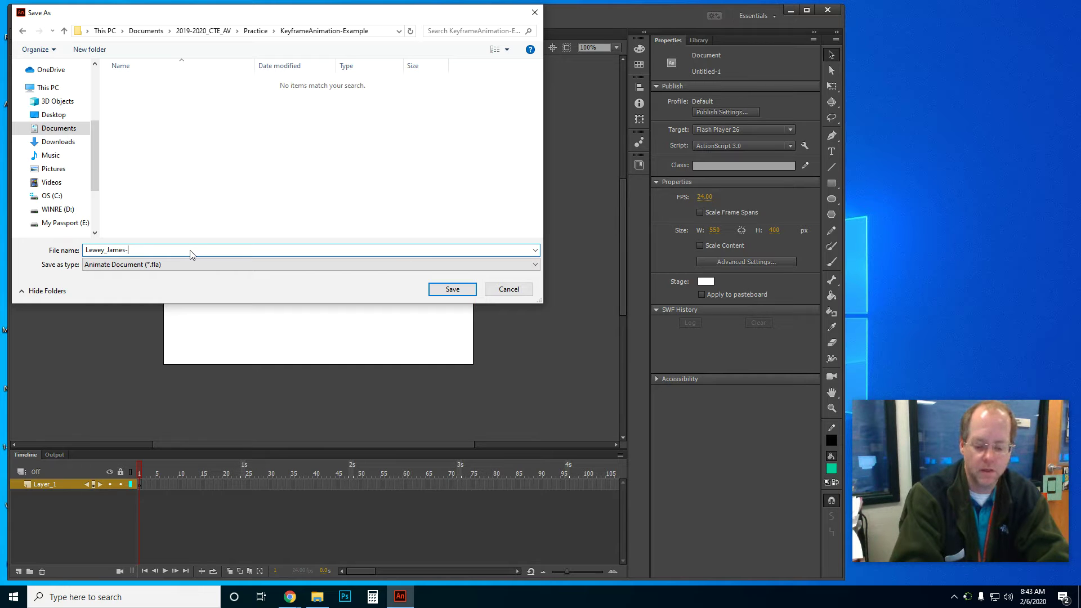
text(Keyframe)
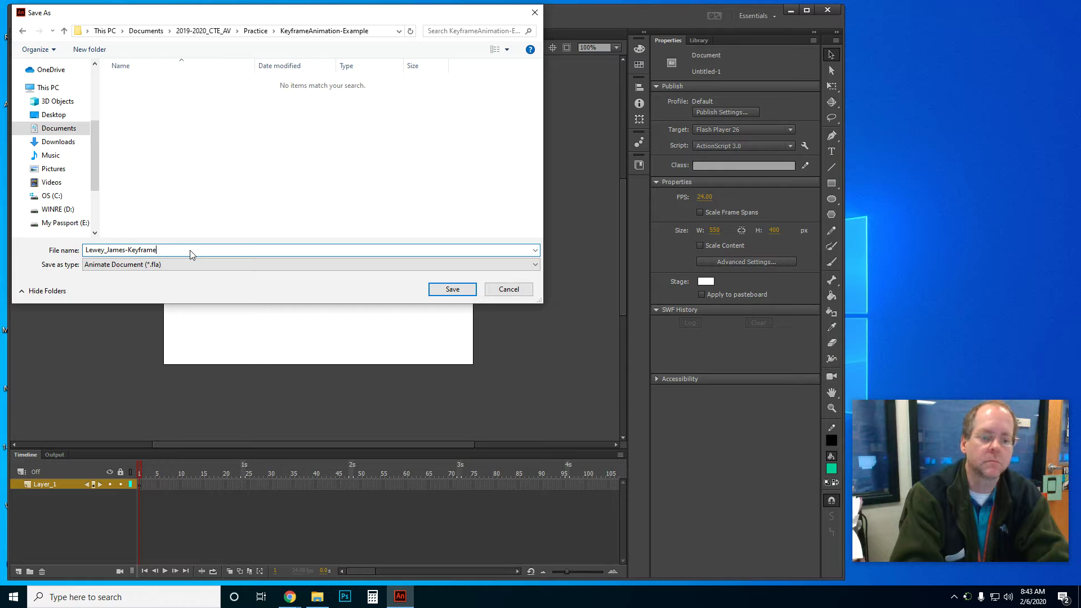
text(Ani)
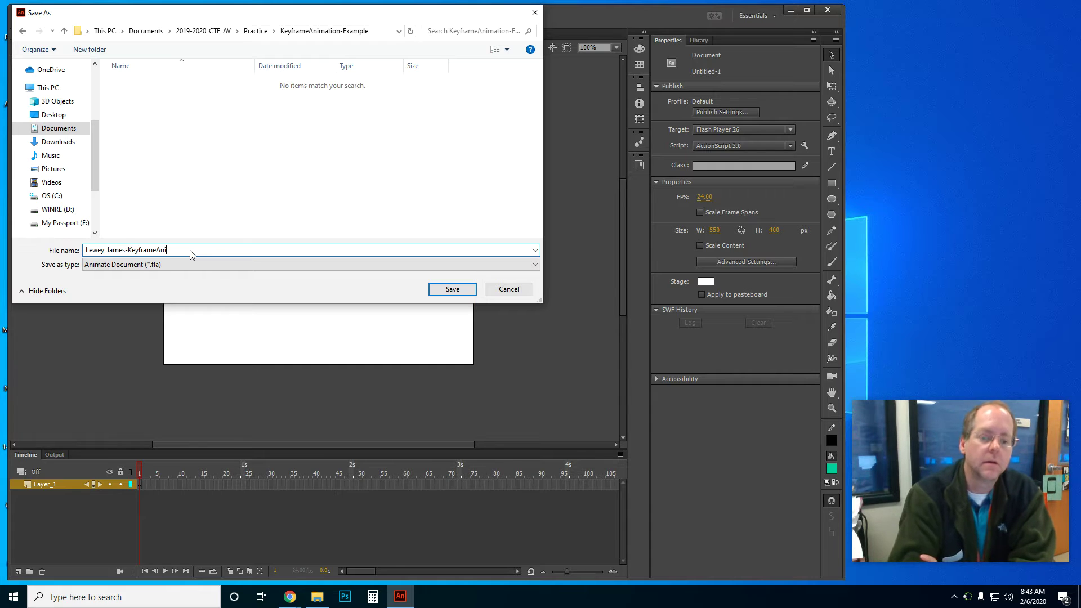
key(Return)
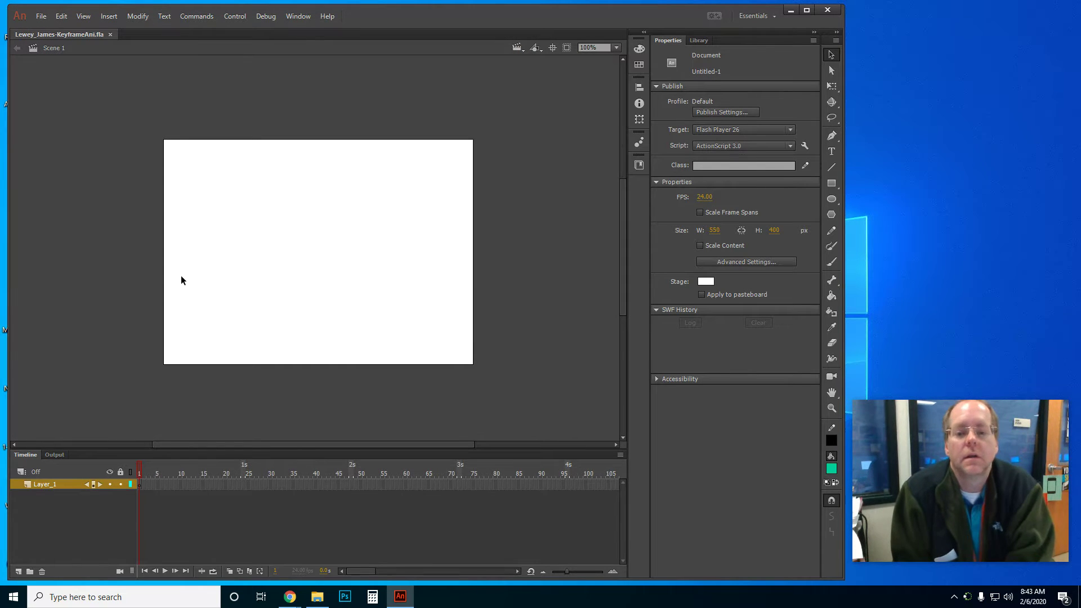
Step: Rename the document's only layer as Egg
click(49, 484)
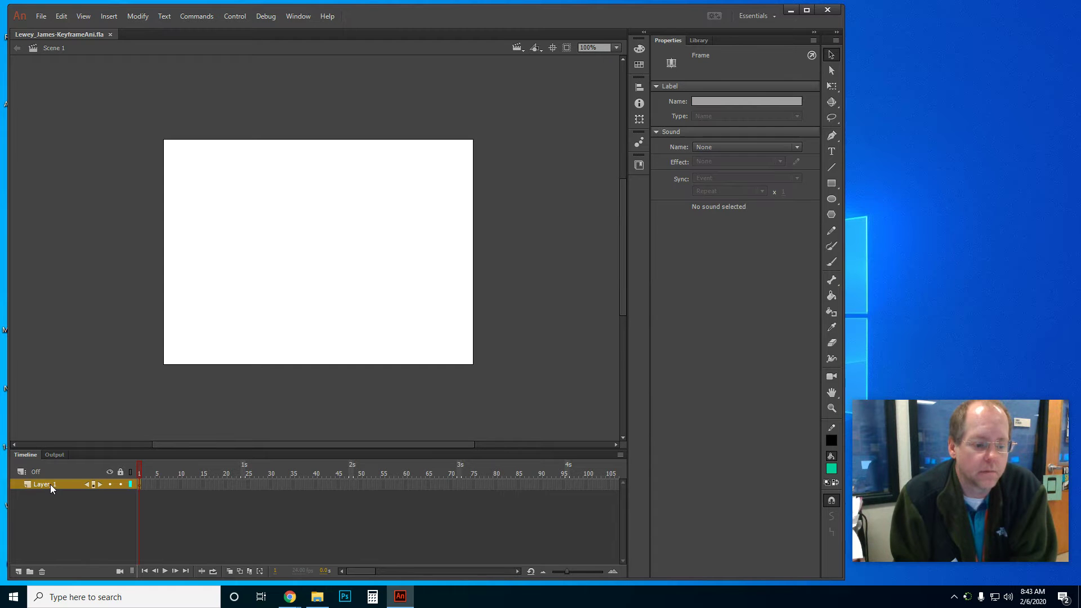
text(Egg)
key(Return)
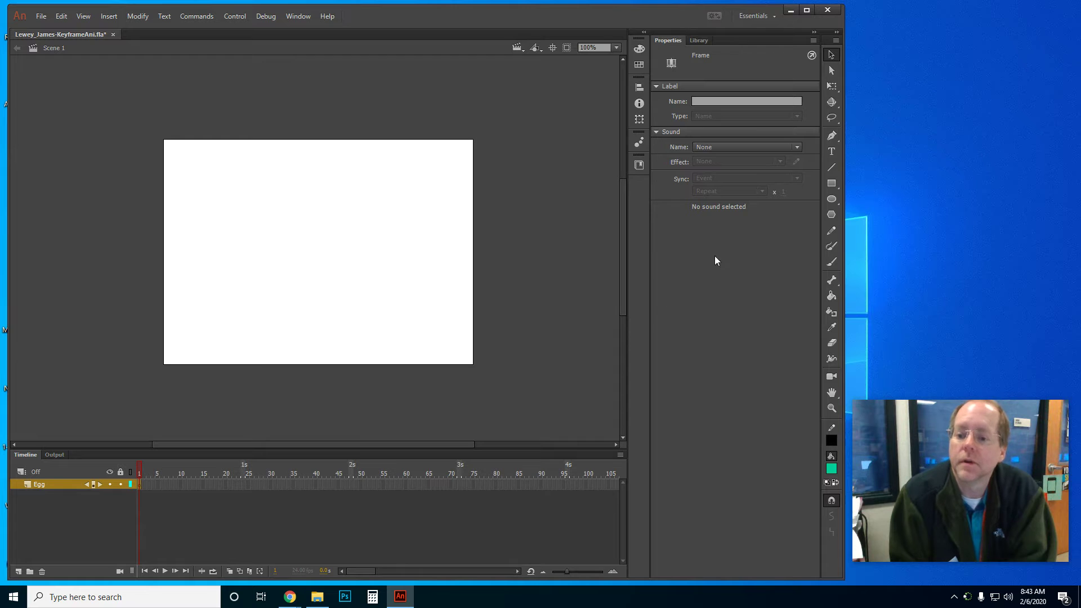
Step: Choose the Oval Tool with a dark green fill and a black stroke
click(831, 201)
click(831, 201)
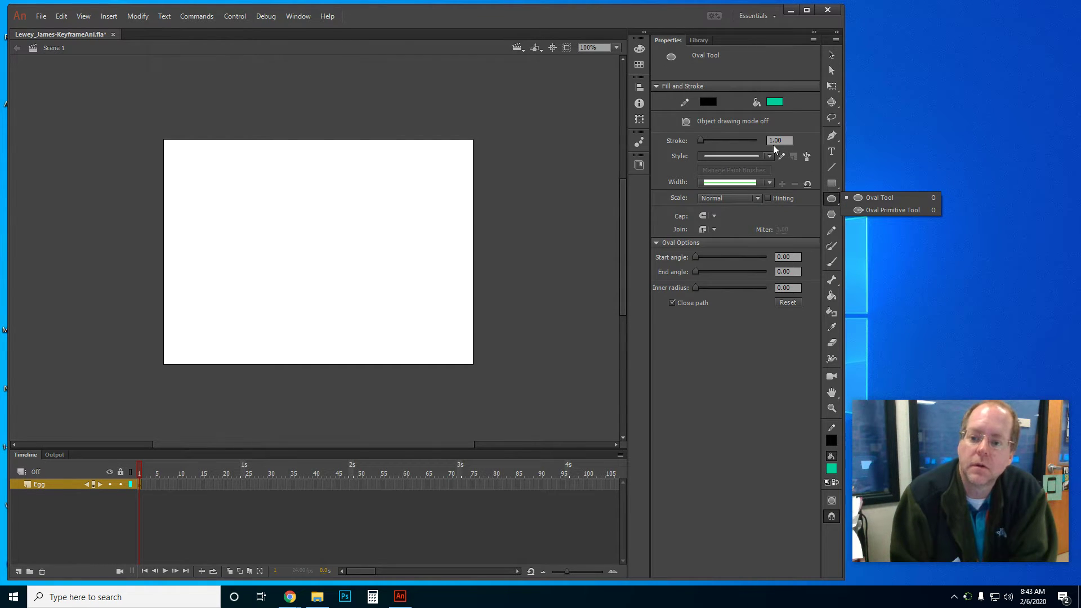
click(774, 103)
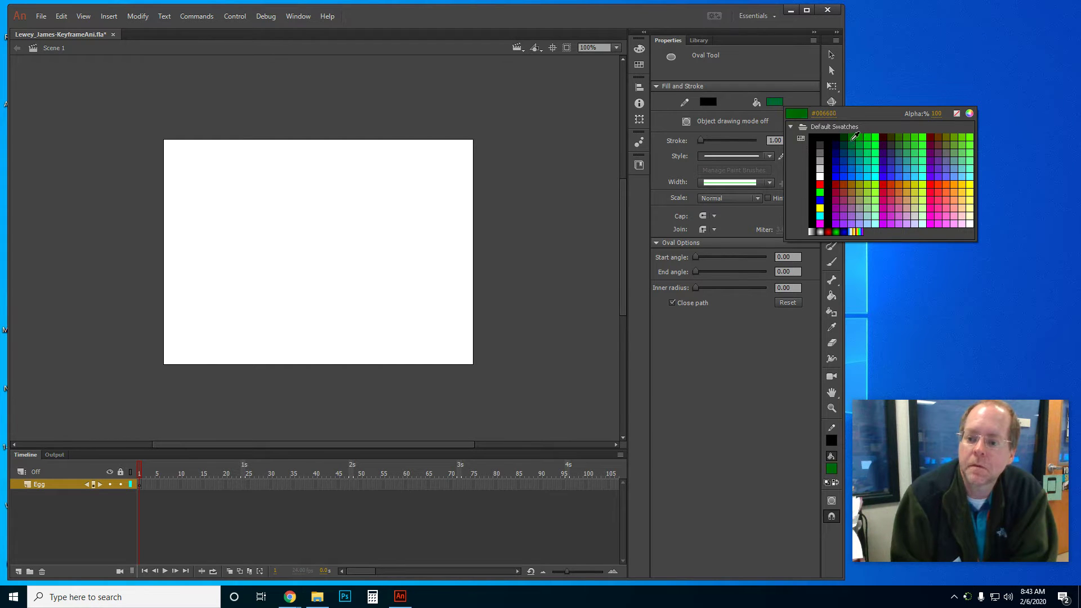
click(846, 137)
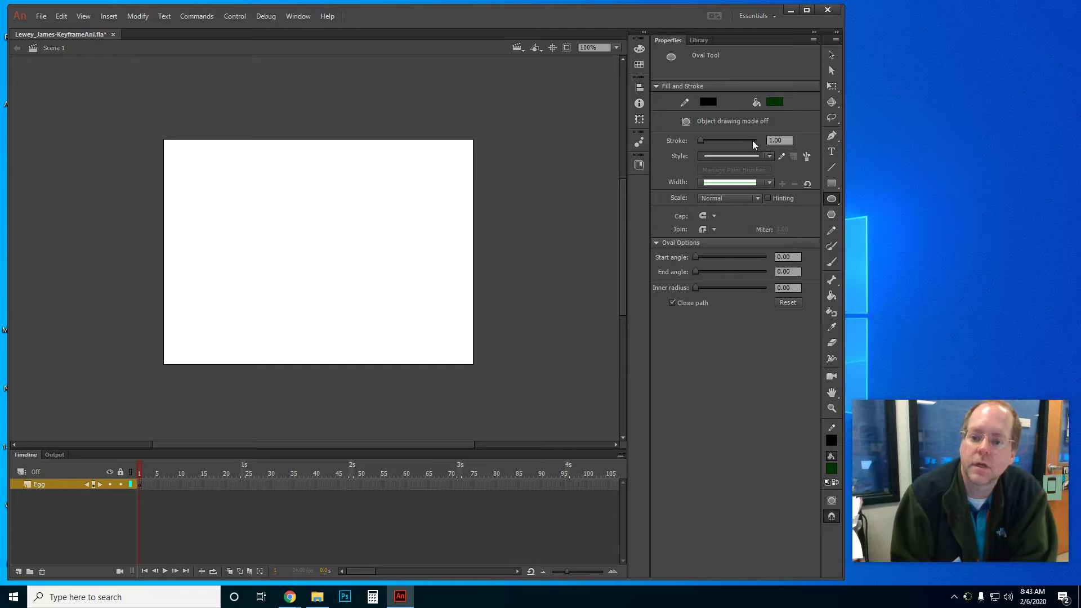
click(712, 103)
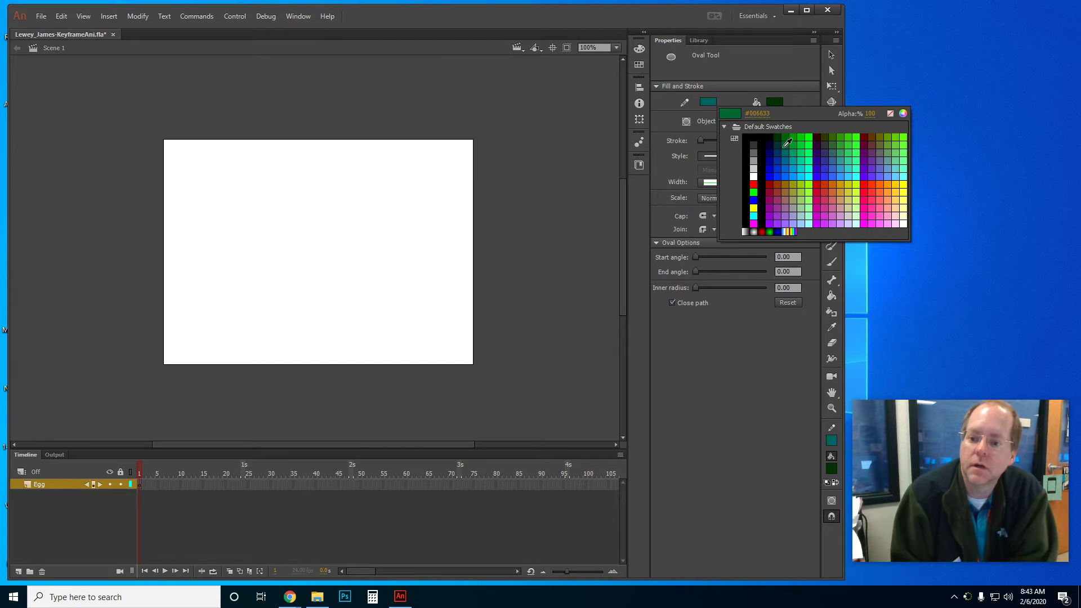
click(763, 137)
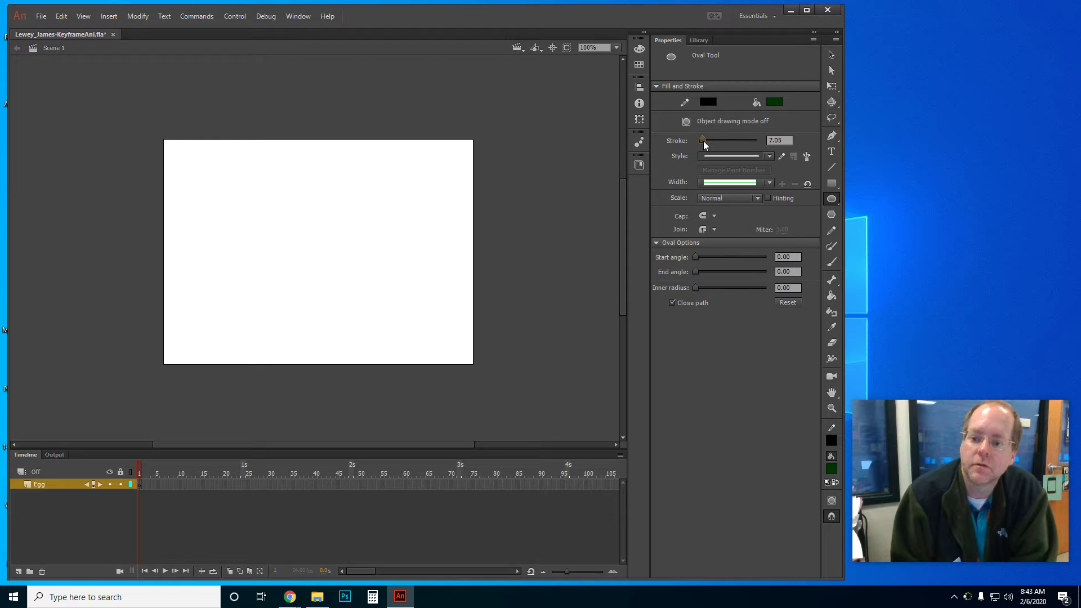
Step: Set a solid stroke of size 5 and draw an upright egg about 95 by 127 px near the stage's left side
click(775, 141)
text(5)
key(Return)
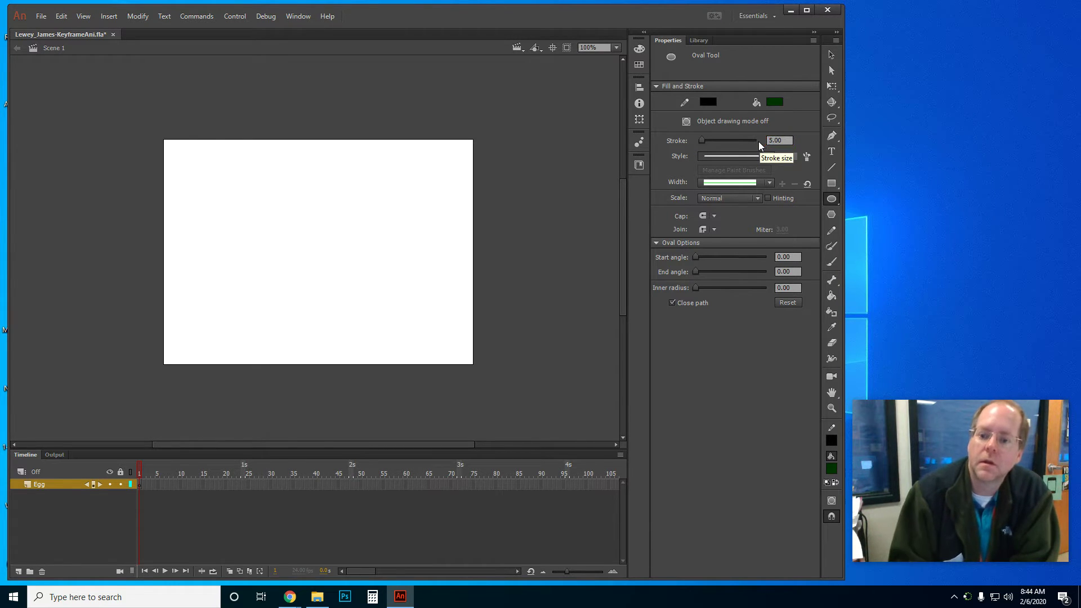
click(765, 158)
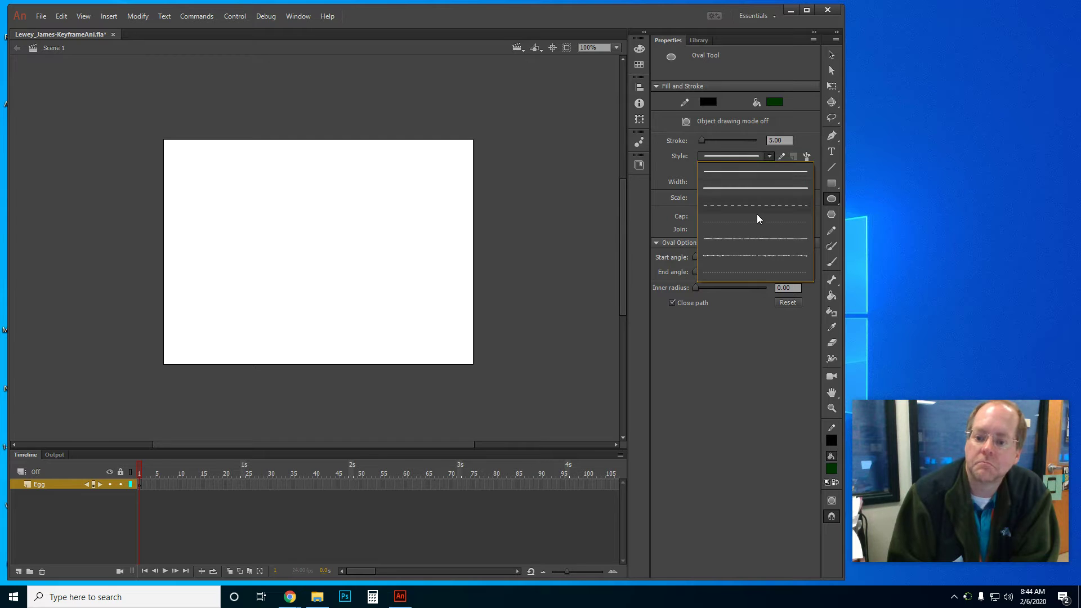
click(747, 188)
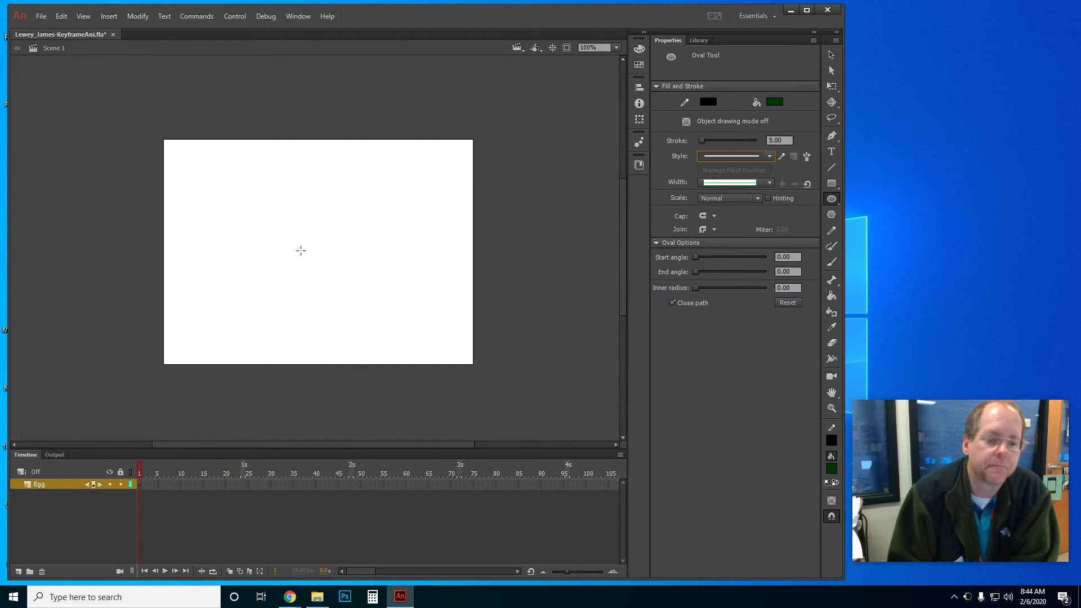
drag(193, 234, 248, 308)
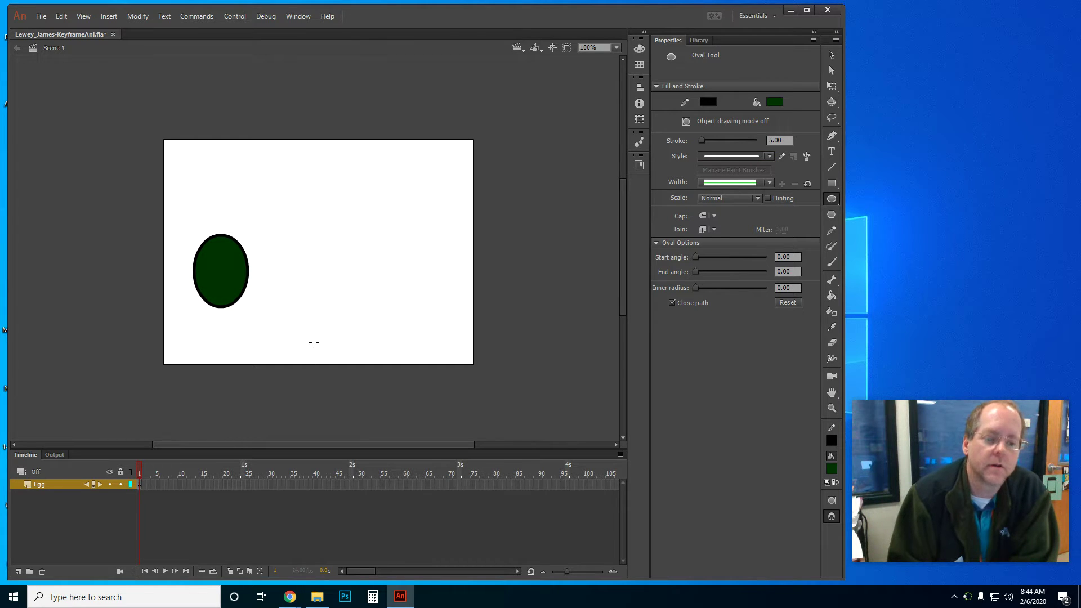
Step: Select the whole egg, fill and outline together, and check the document's library
click(831, 56)
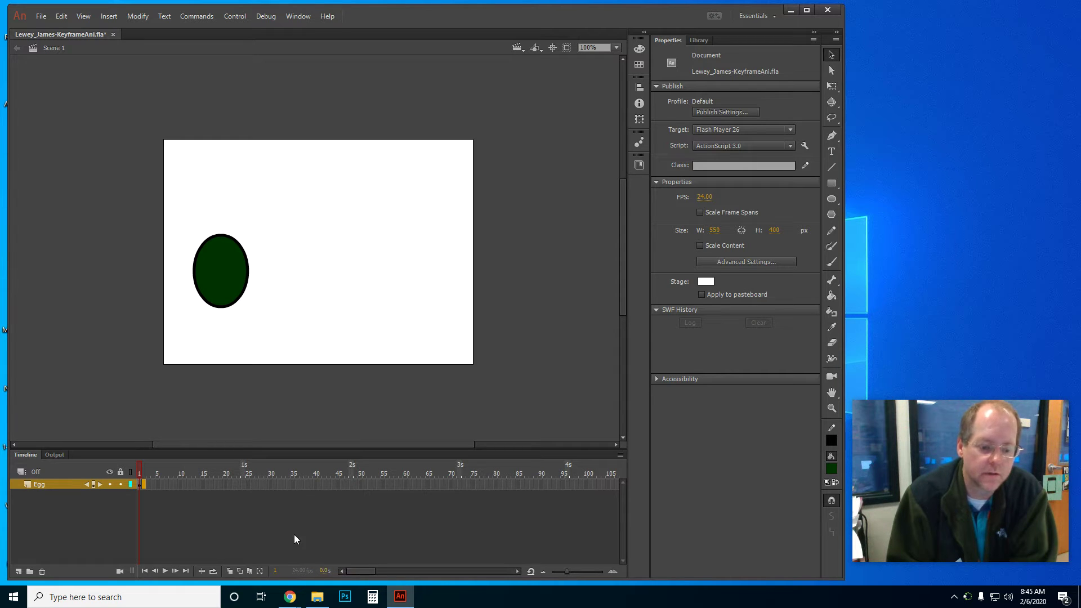
click(248, 484)
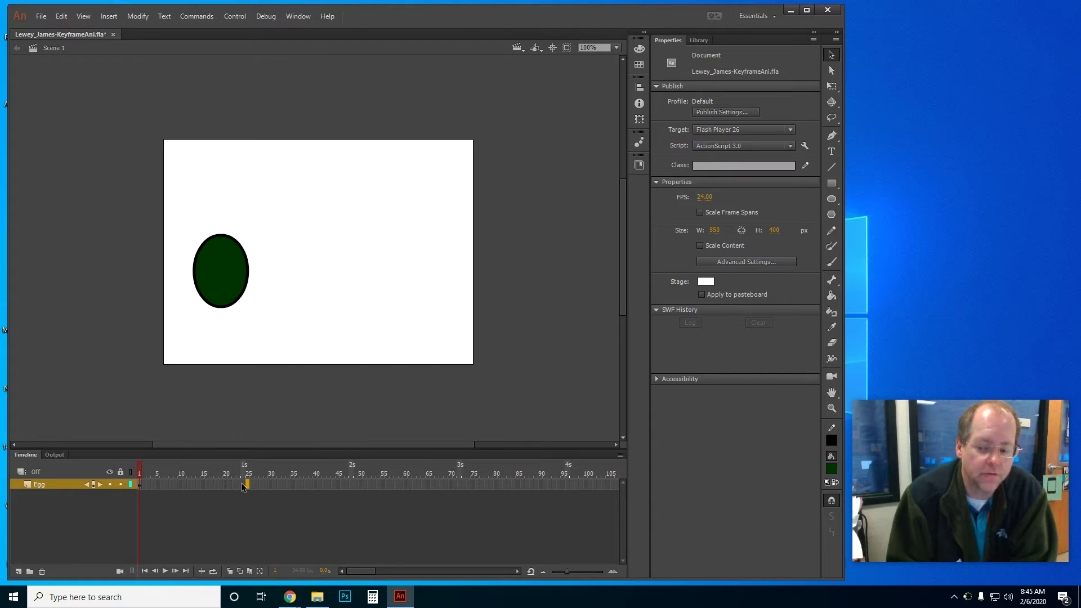
click(205, 344)
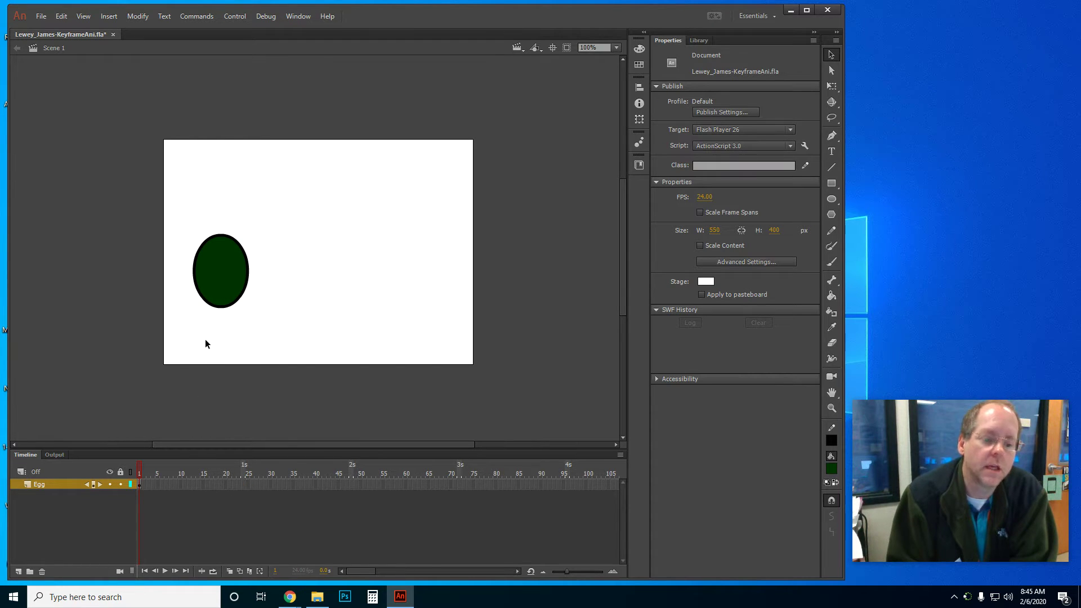
drag(184, 226, 266, 333)
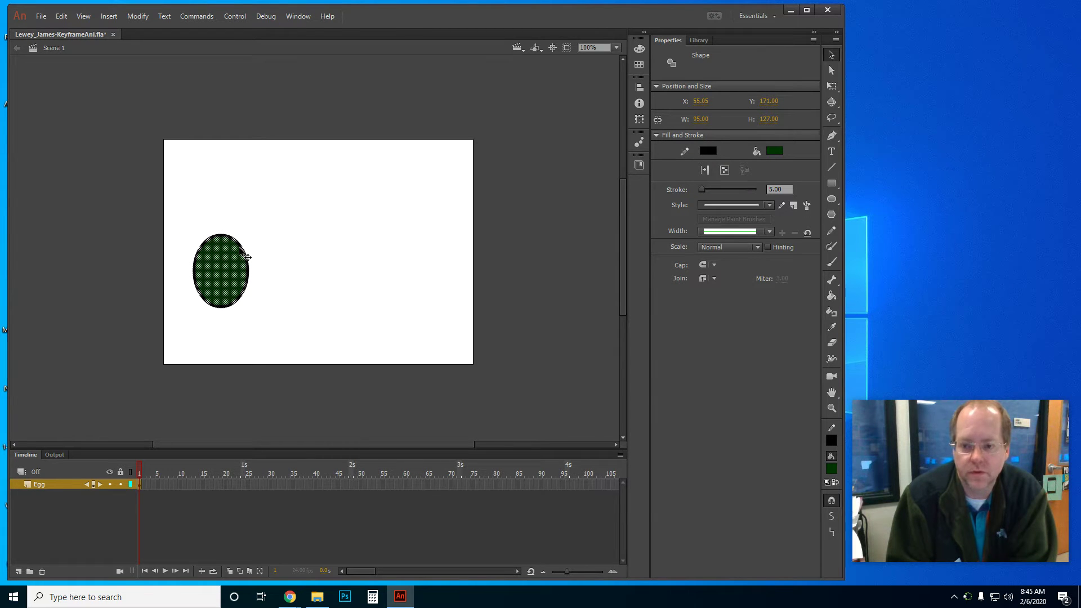
click(699, 41)
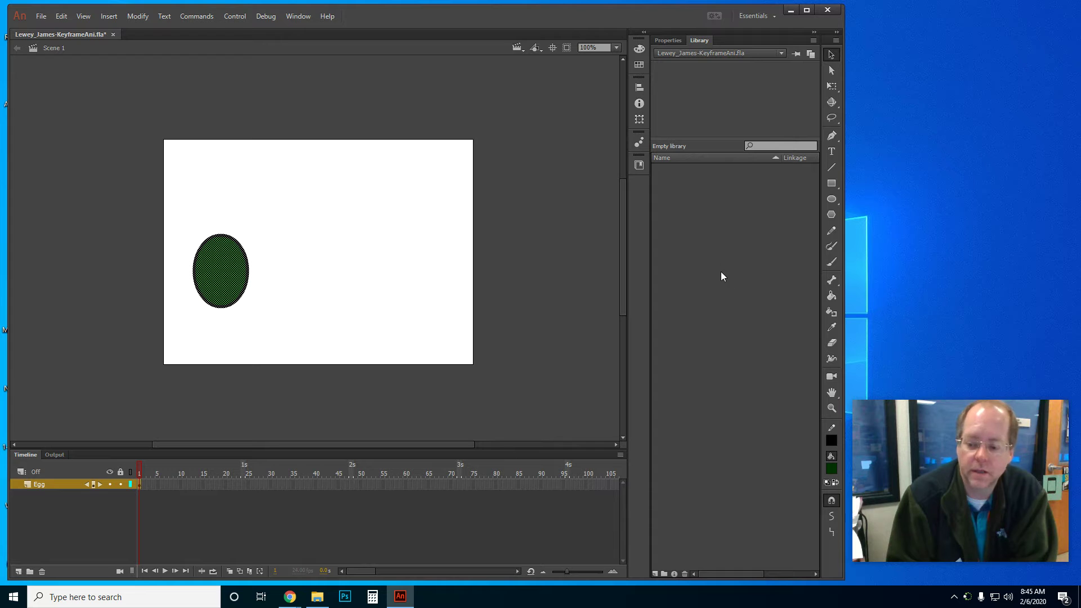
click(670, 41)
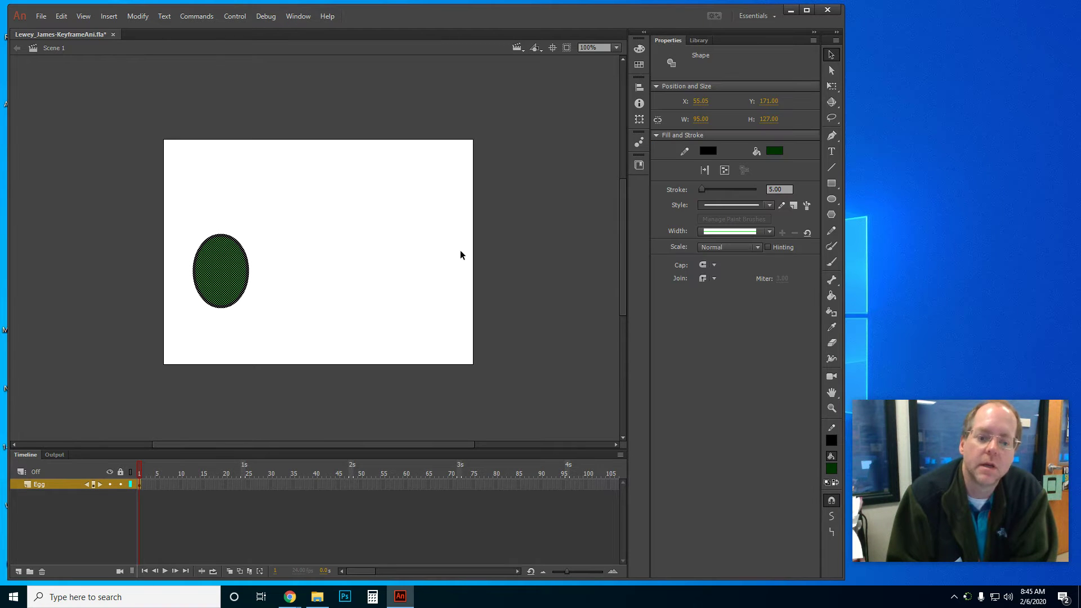
Step: Select the egg's fill and its outline separately to examine them as independent parts
click(309, 284)
click(235, 280)
click(223, 236)
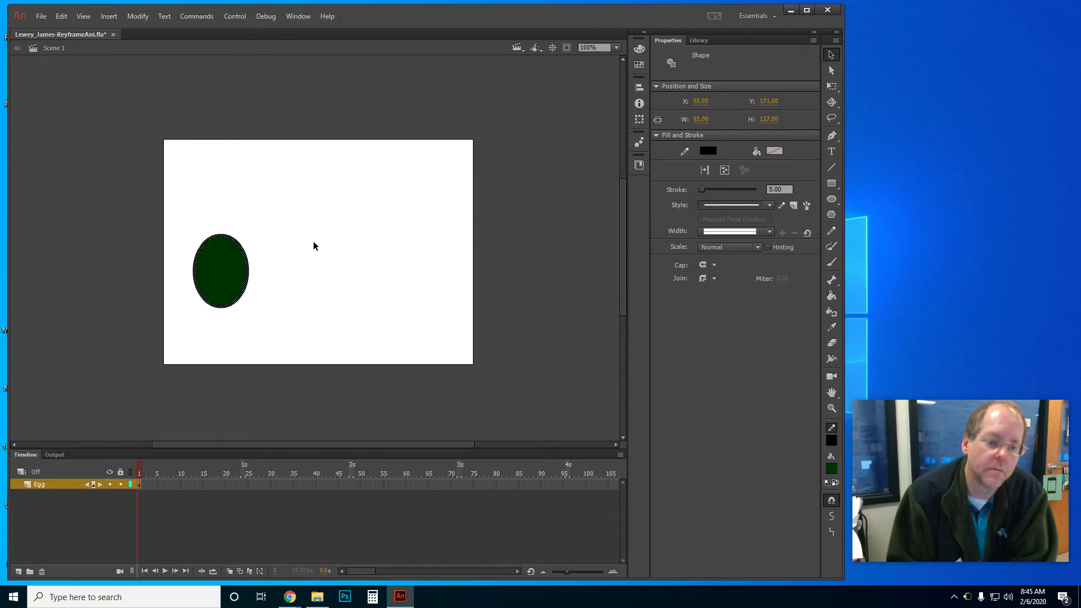
click(296, 260)
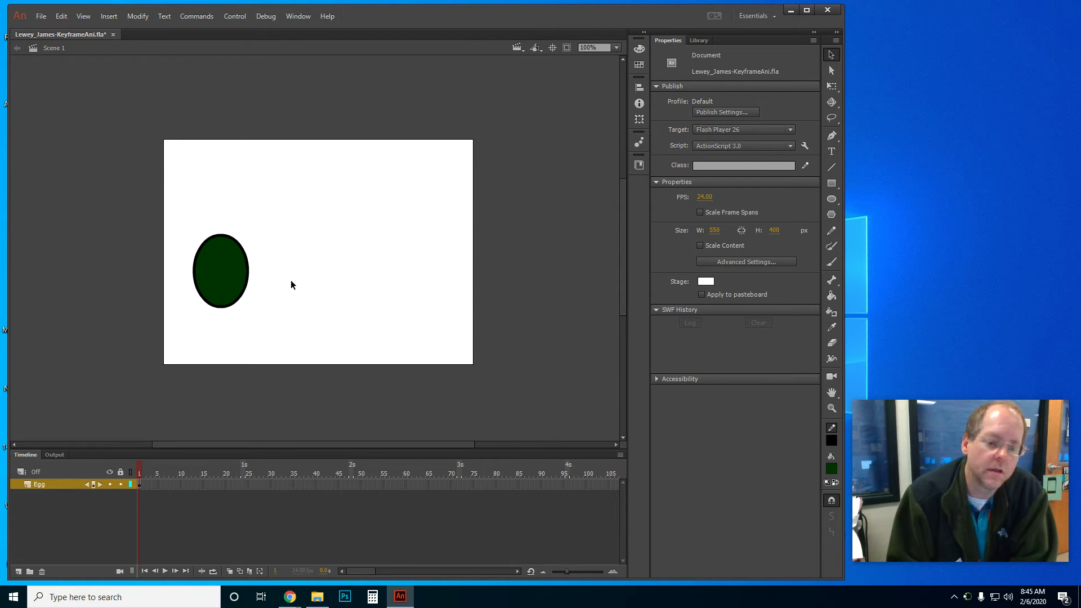
click(229, 274)
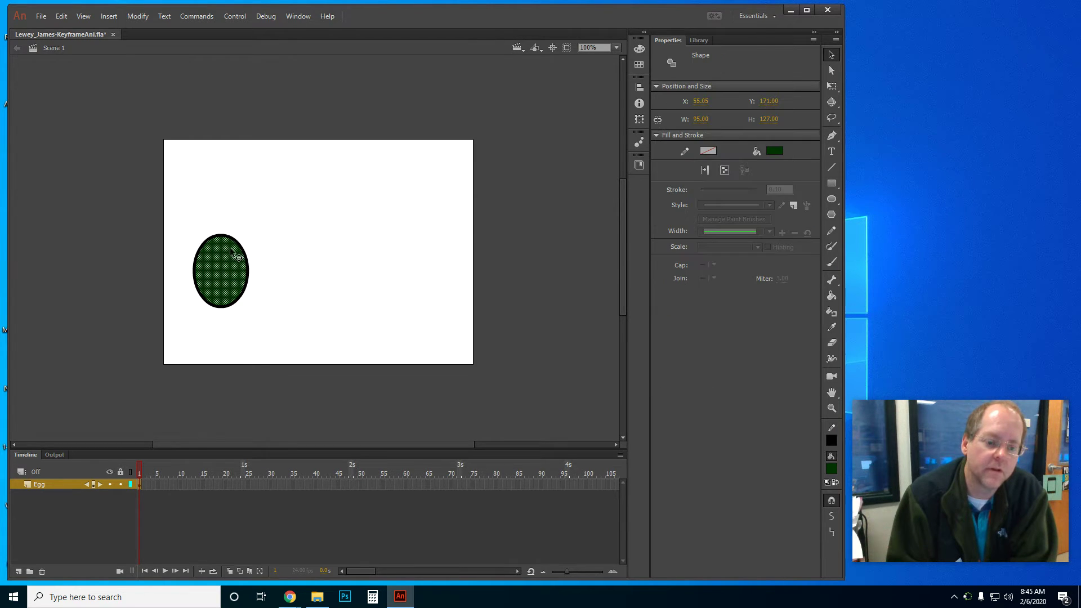
Step: Select the whole egg, fill and outline together, and convert it to a Movie Clip symbol named GreenEgg
click(280, 246)
drag(179, 208, 254, 340)
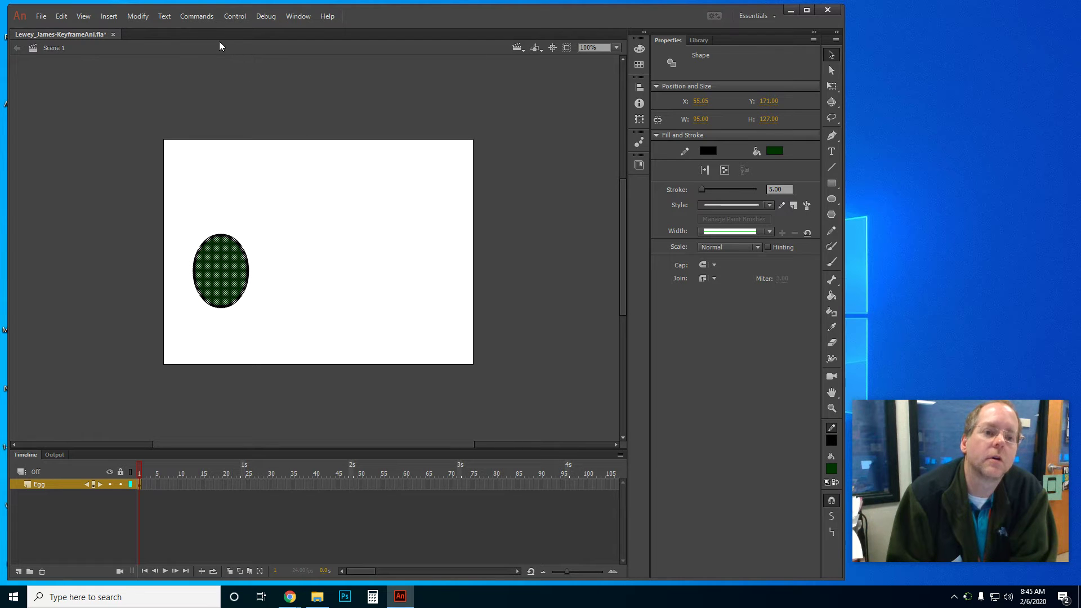
click(142, 22)
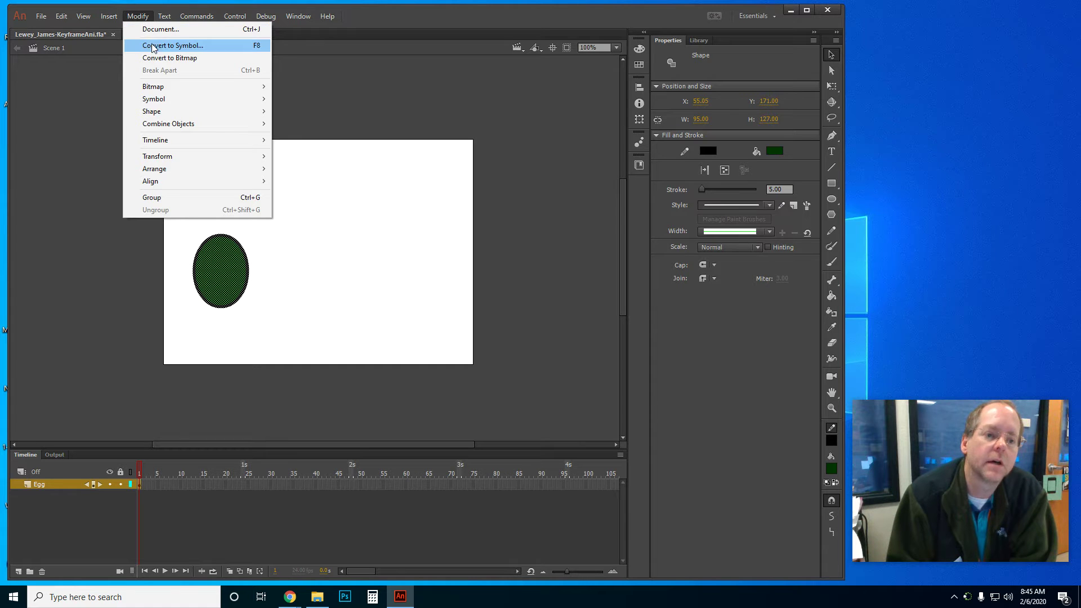
click(172, 45)
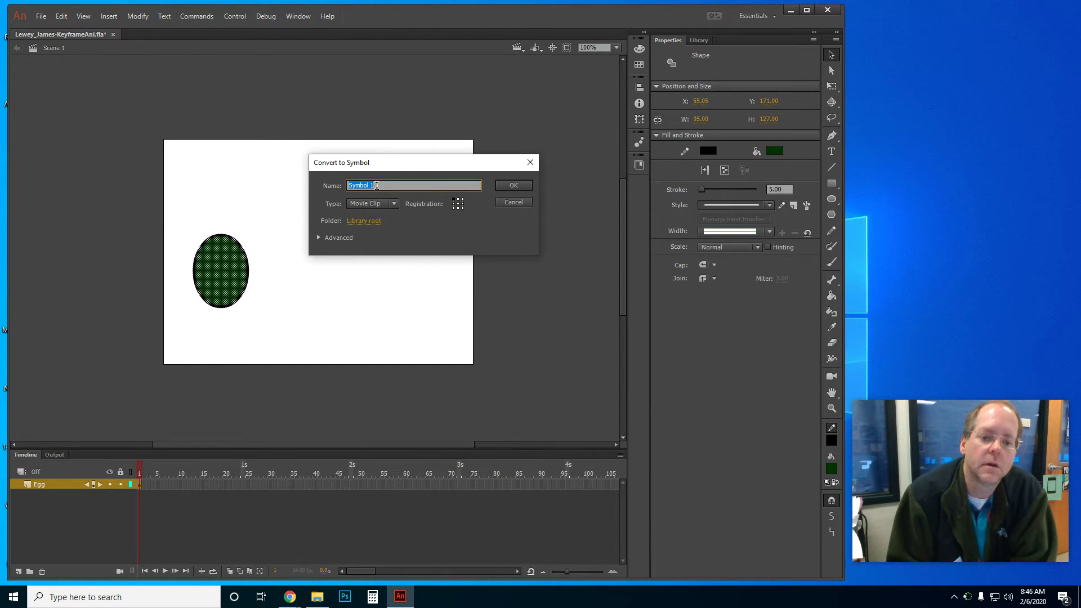
text(GreenEgg)
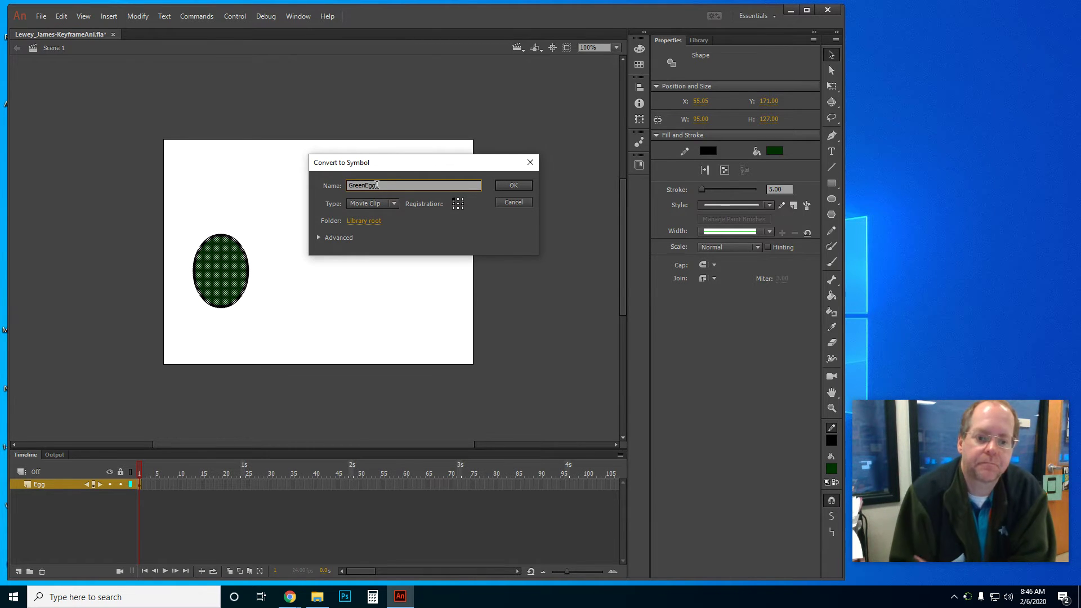
click(391, 205)
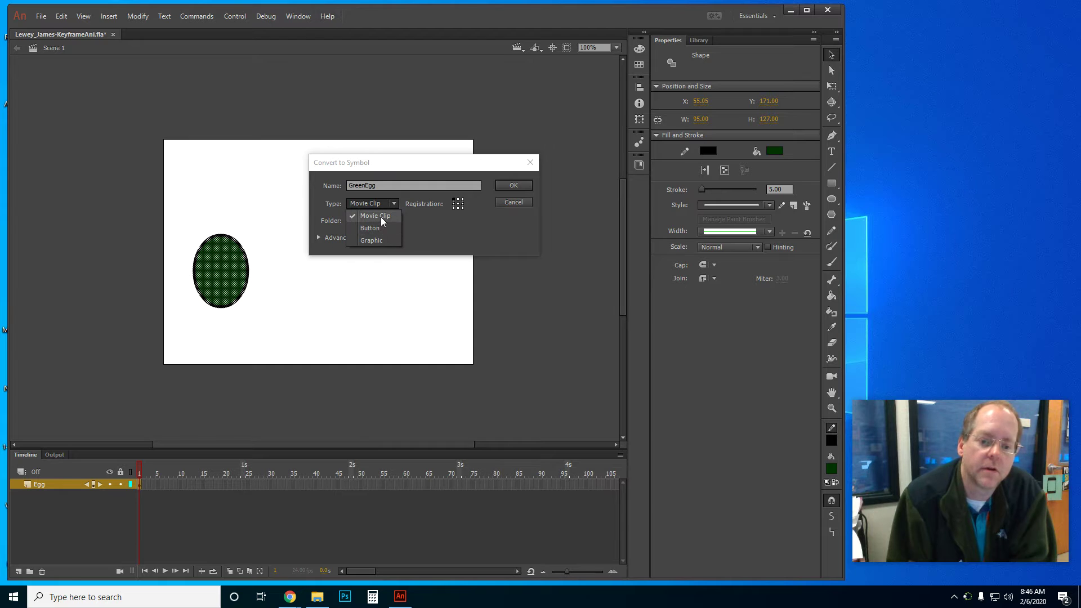
click(381, 217)
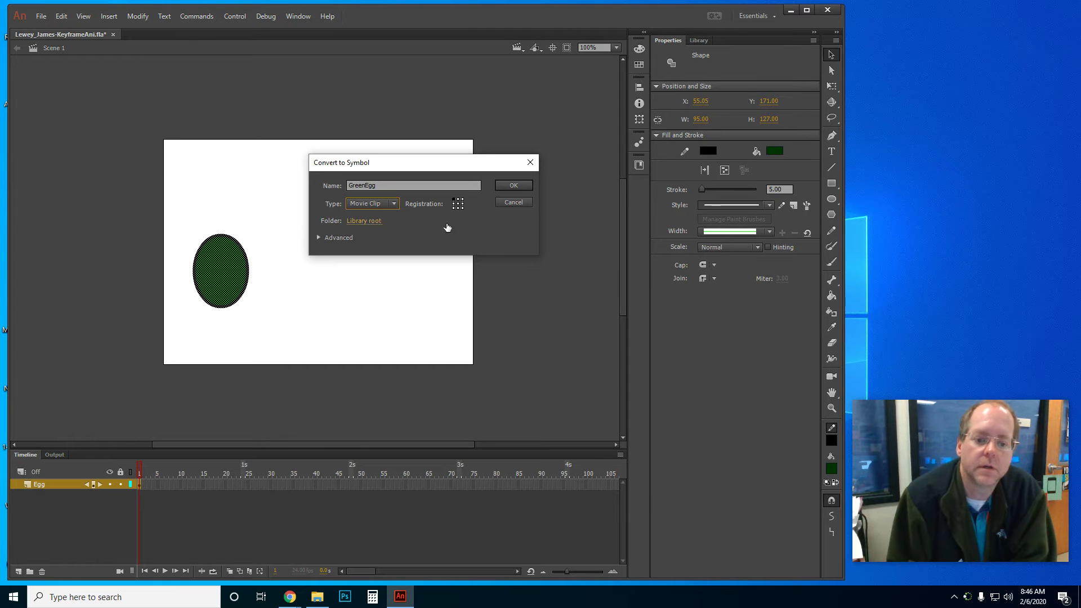
click(513, 186)
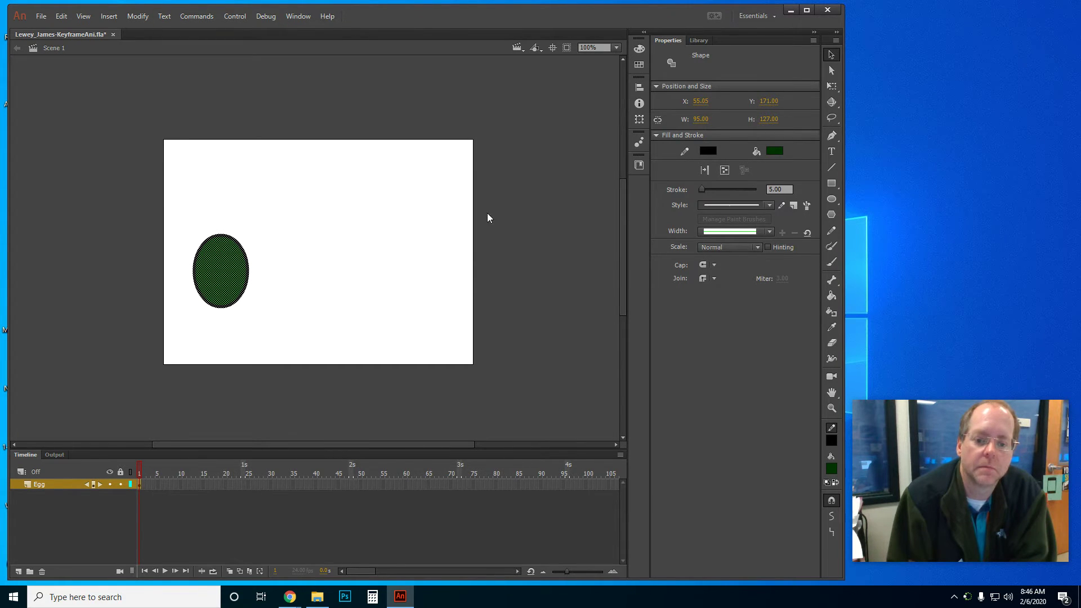
Step: Inspect the GreenEgg symbol in the library, open it for editing, and return to Scene 1
click(697, 41)
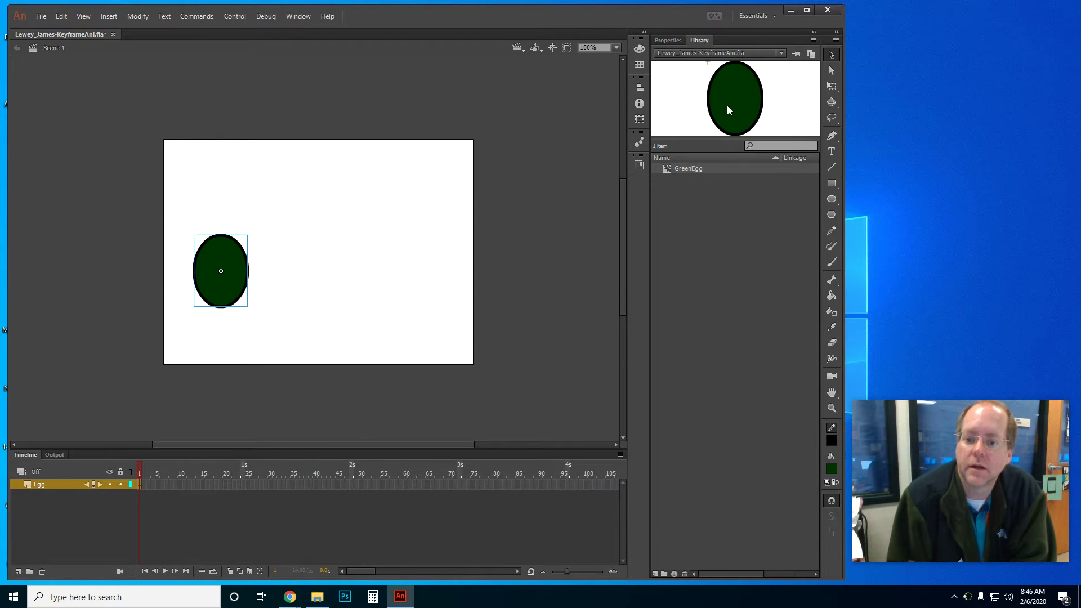
click(694, 169)
double_click(673, 171)
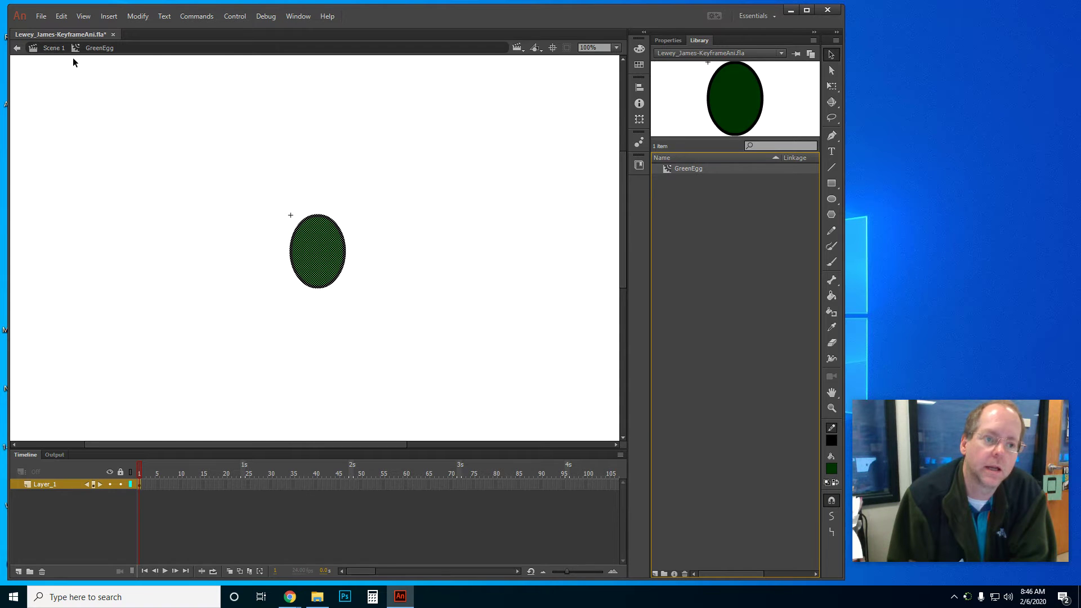
click(53, 50)
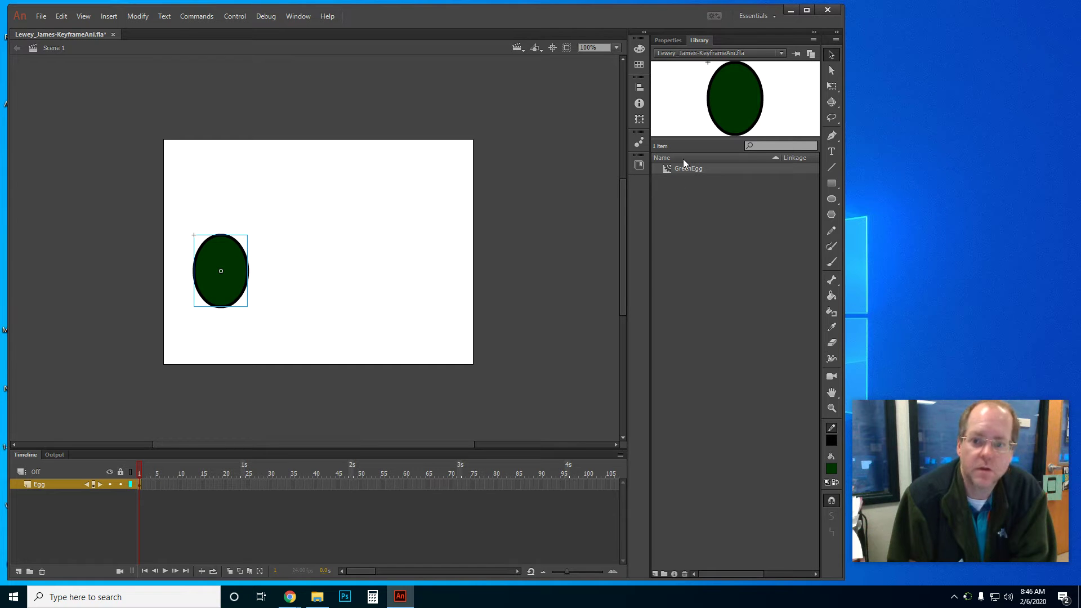
Step: Examine the egg instance's properties, including its instance name, 3D Position and View, and Color Effect settings
click(668, 41)
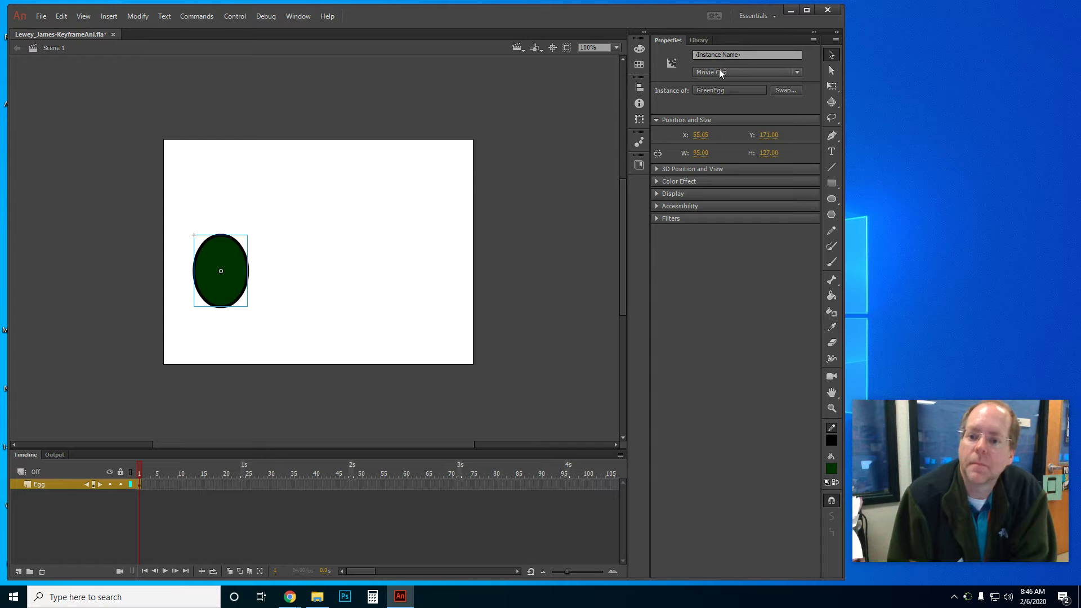
click(729, 54)
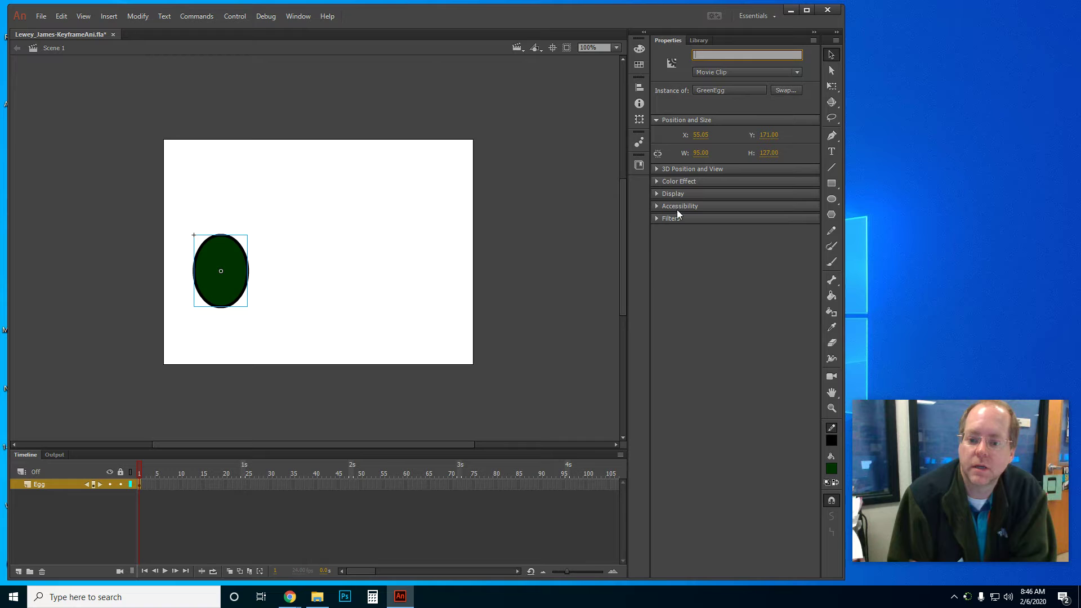
click(657, 182)
click(655, 169)
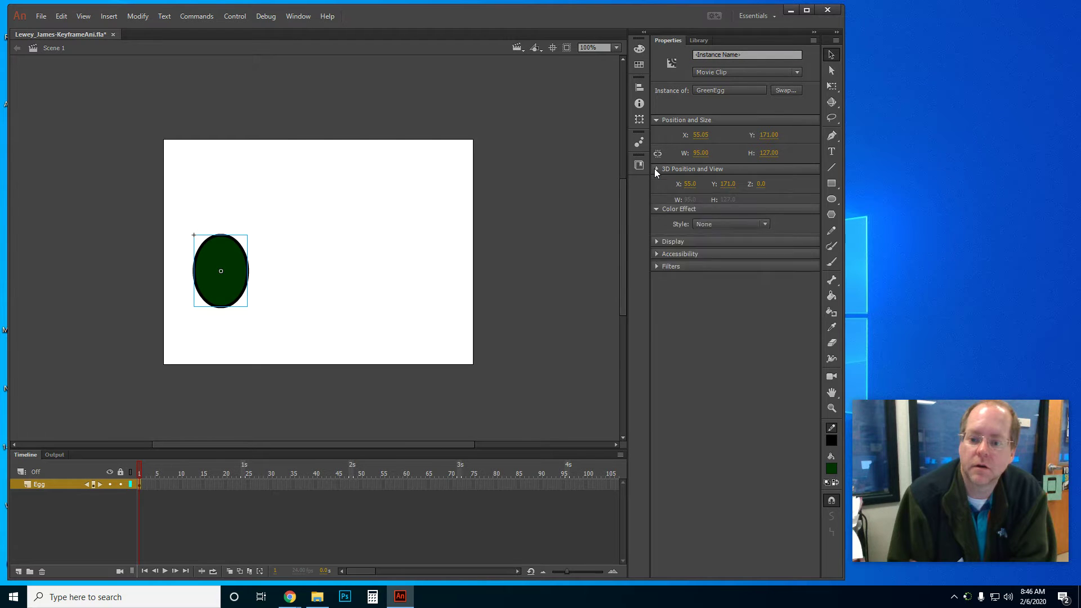
click(656, 169)
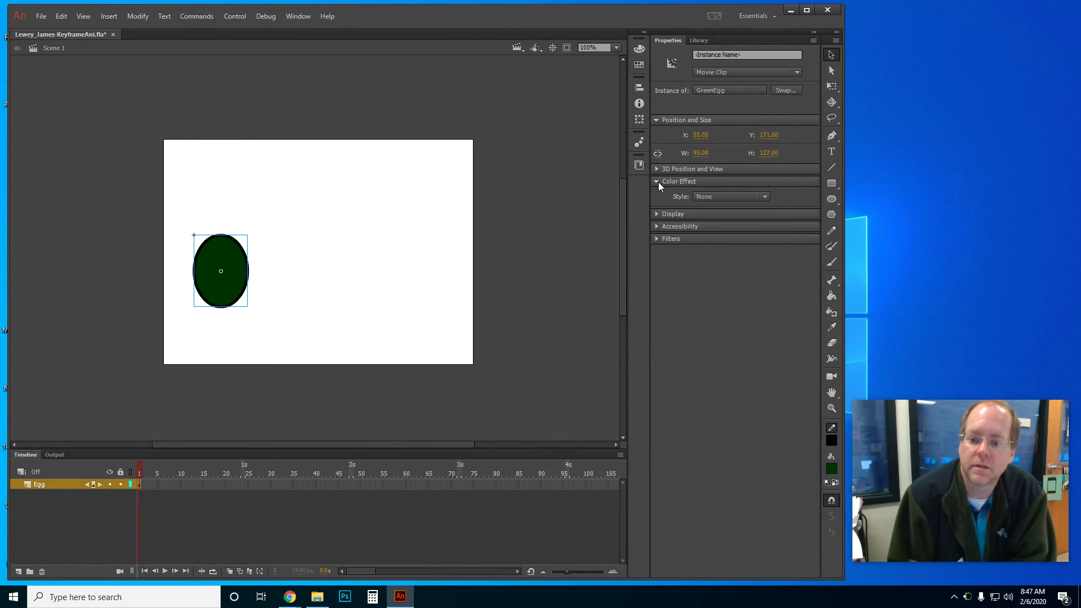
click(658, 181)
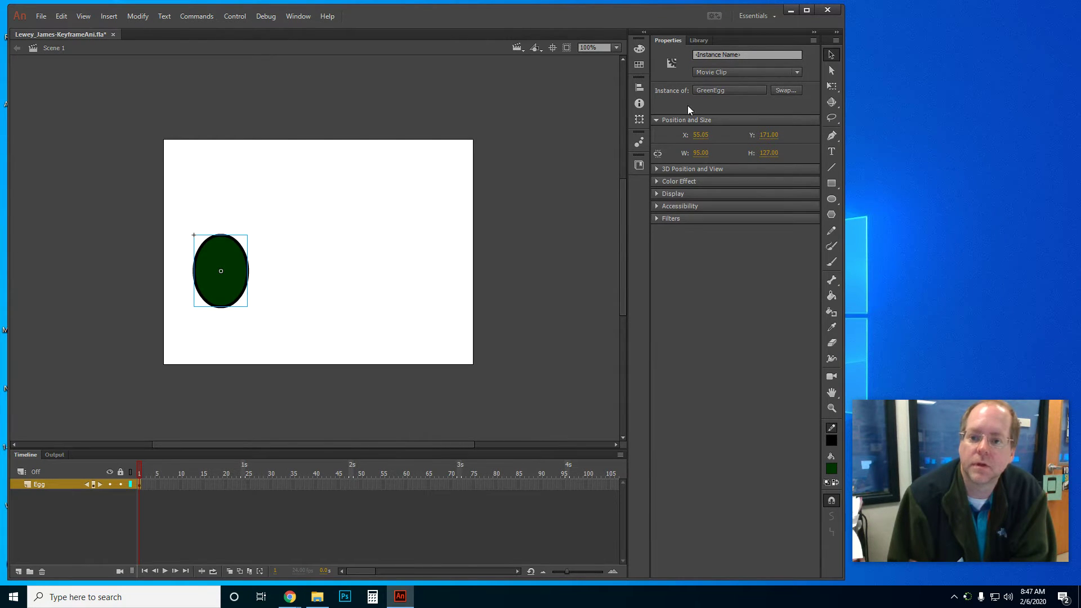
Step: Open GreenEgg from the library, examine its fill's shape properties, and return to Scene 1 to select the egg instance
click(699, 42)
click(666, 169)
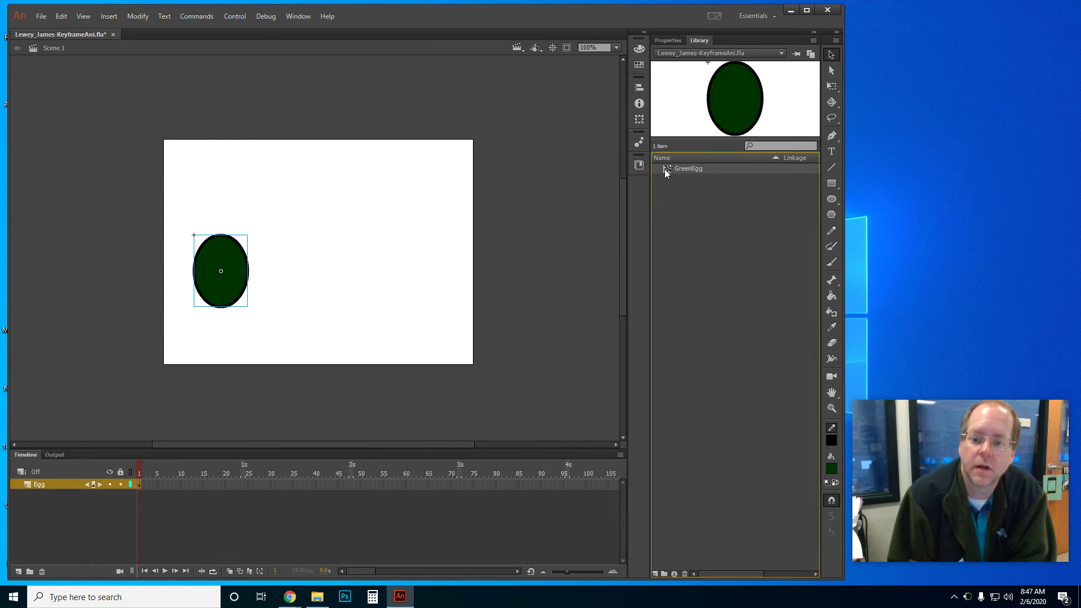
double_click(665, 169)
click(308, 255)
click(677, 41)
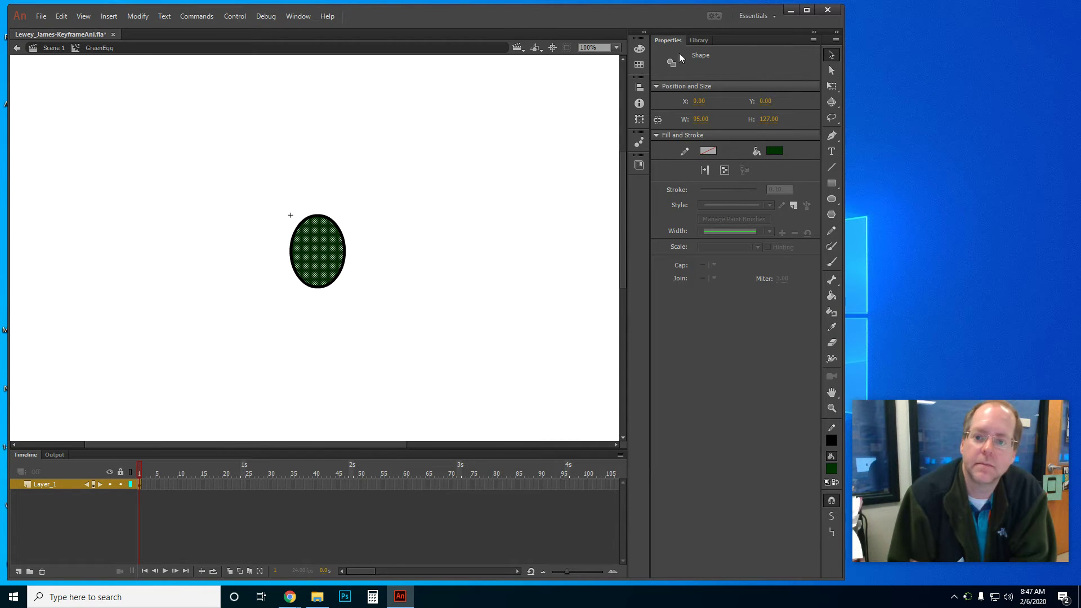
click(698, 40)
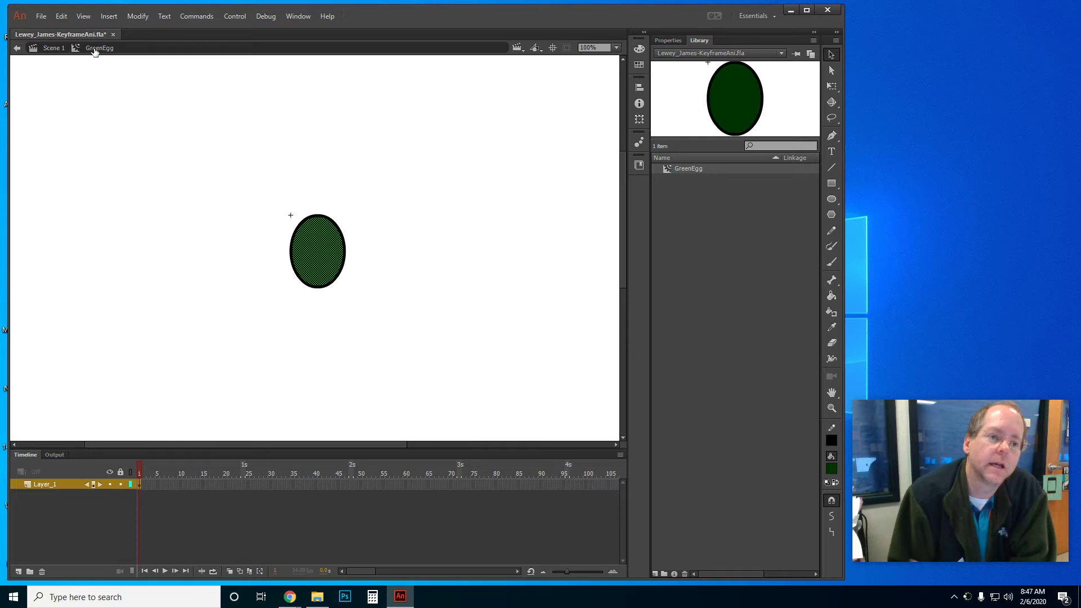
click(52, 48)
click(286, 277)
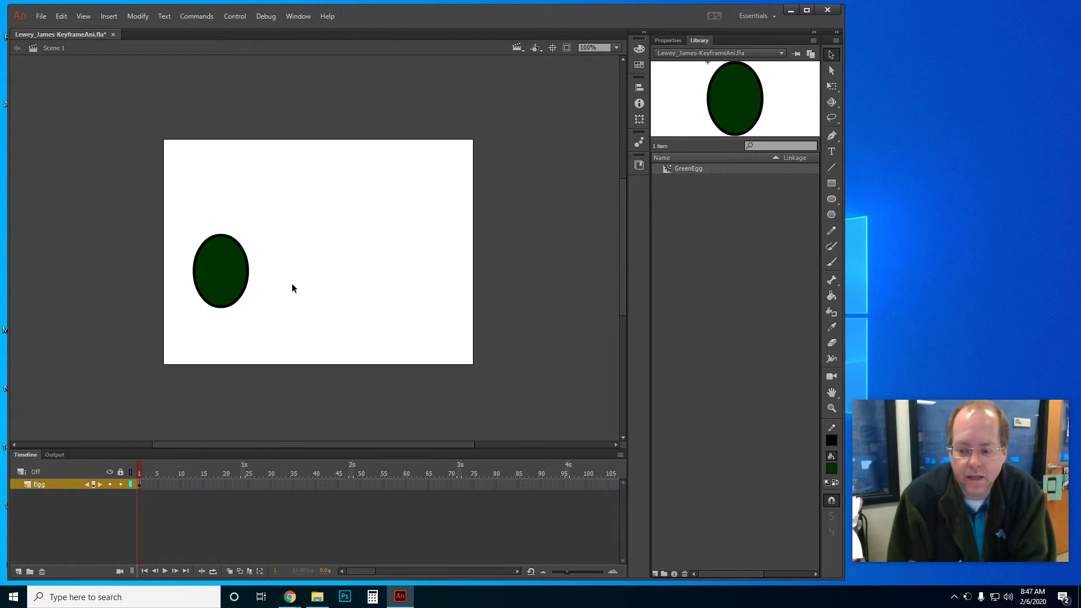
click(229, 282)
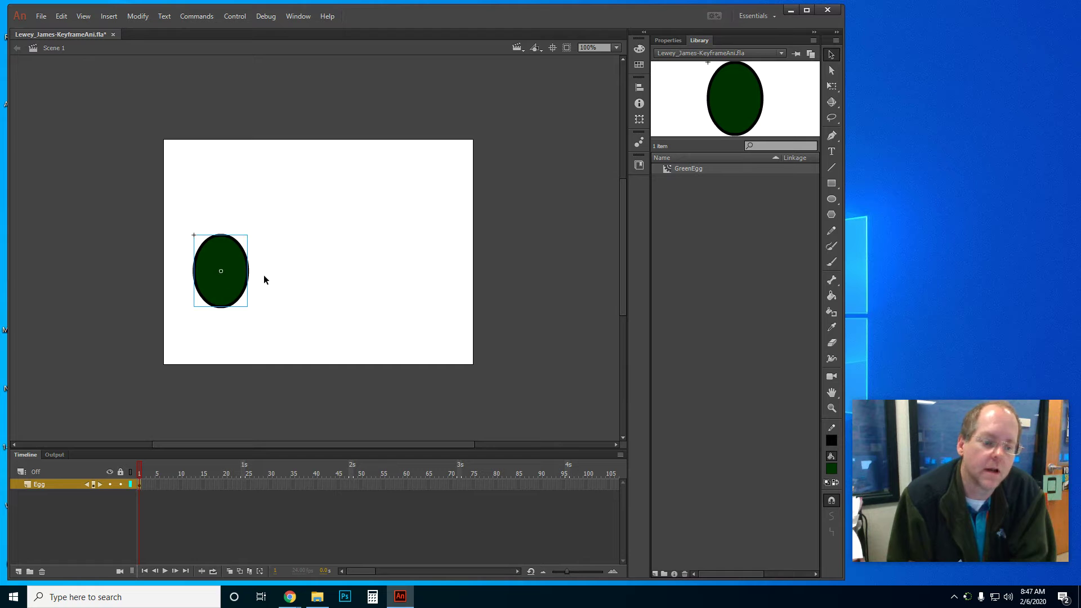
Step: Insert a keyframe at frame 2 of the Egg layer
click(143, 484)
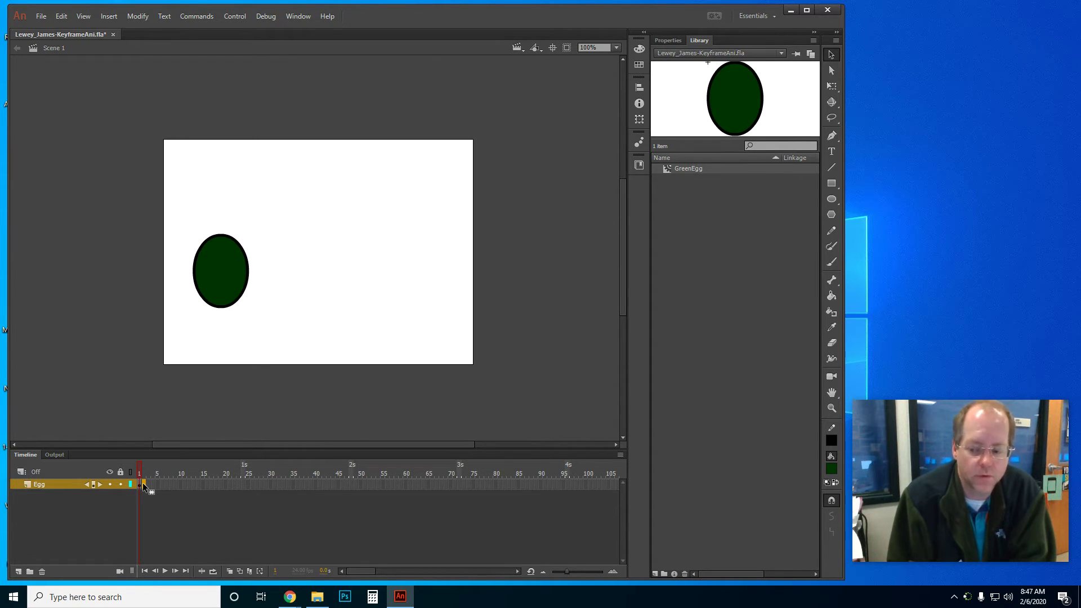
right_click(143, 483)
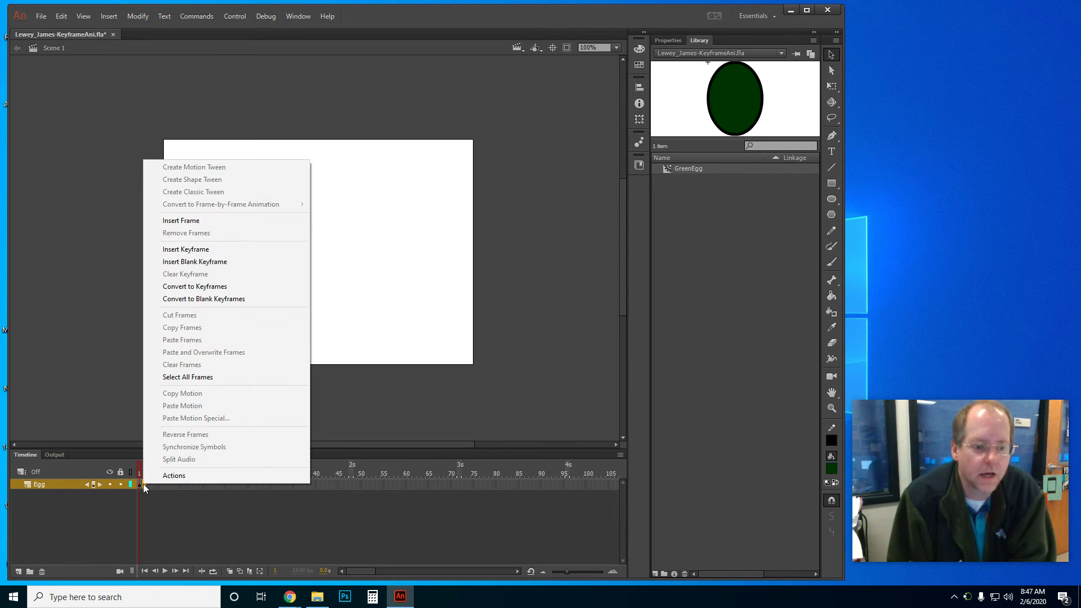
click(205, 250)
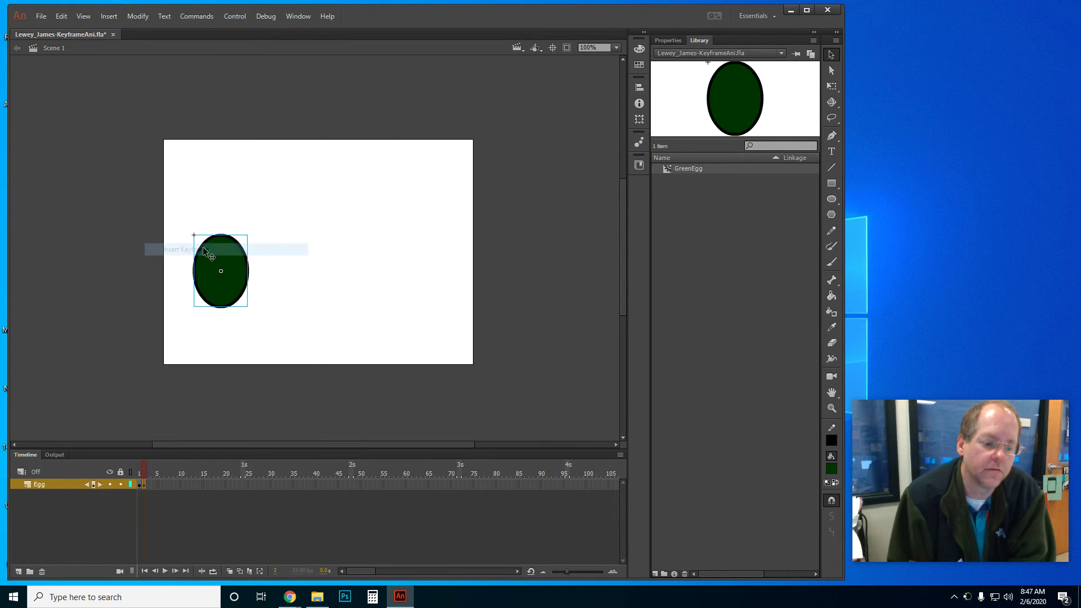
click(144, 479)
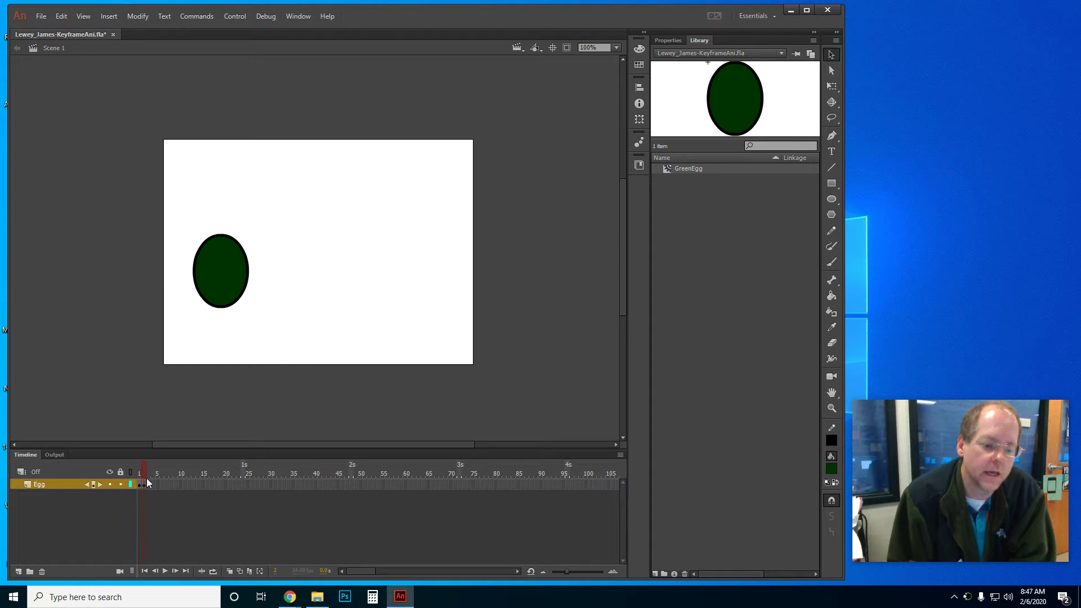
Step: Nudge the egg in frame 2 about 7 px to the right
click(145, 486)
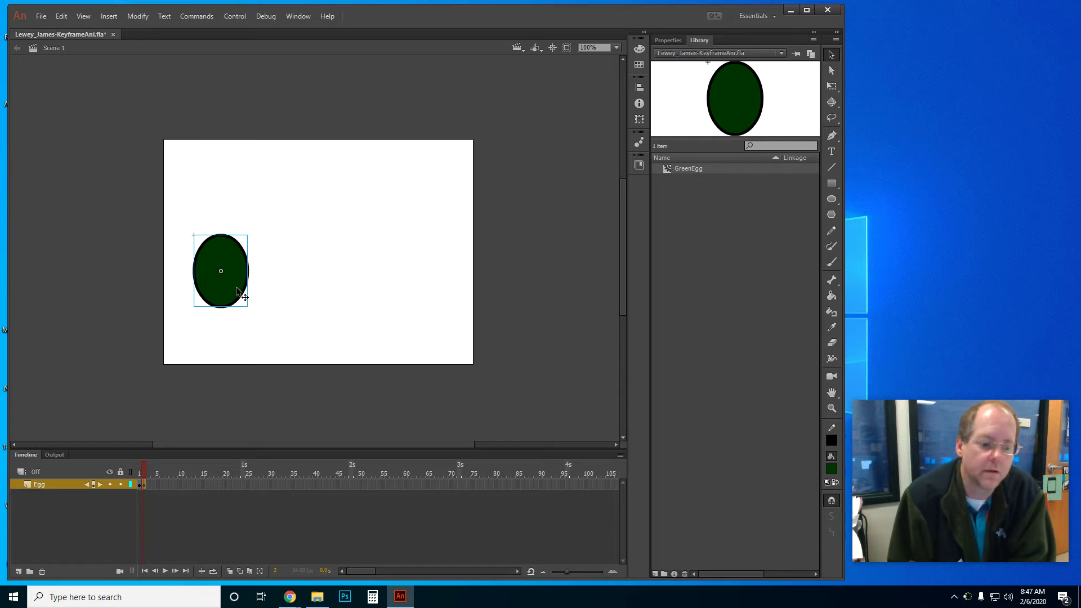
key(Right)
key(Right)
key(Right)
key(Right)
key(Right)
key(Right)
key(Right)
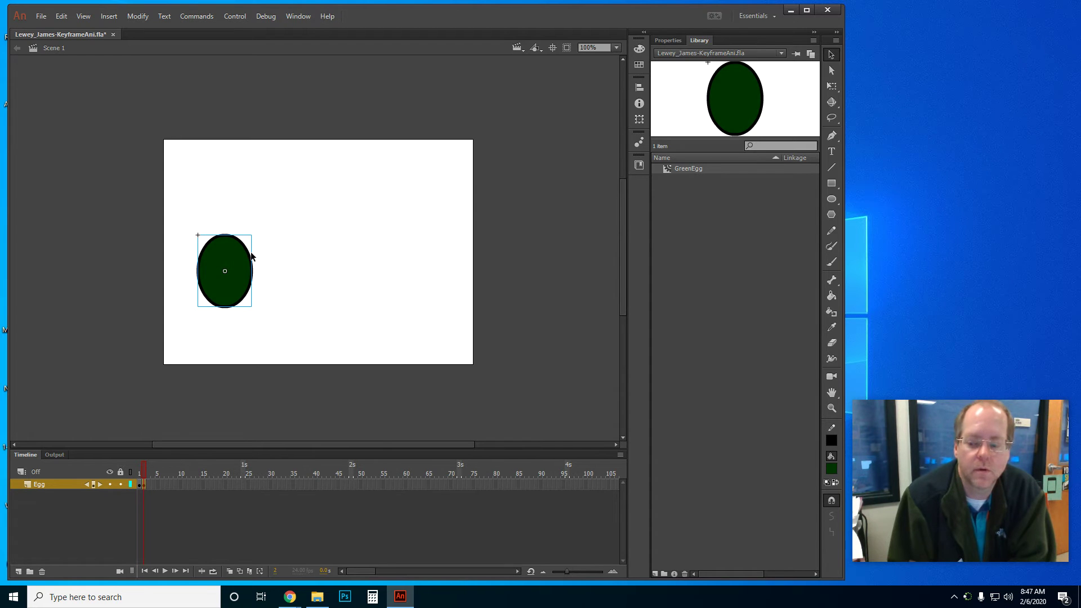
Step: Free Transform the egg in frame 2, rotating it clockwise by about 30 degrees
click(138, 16)
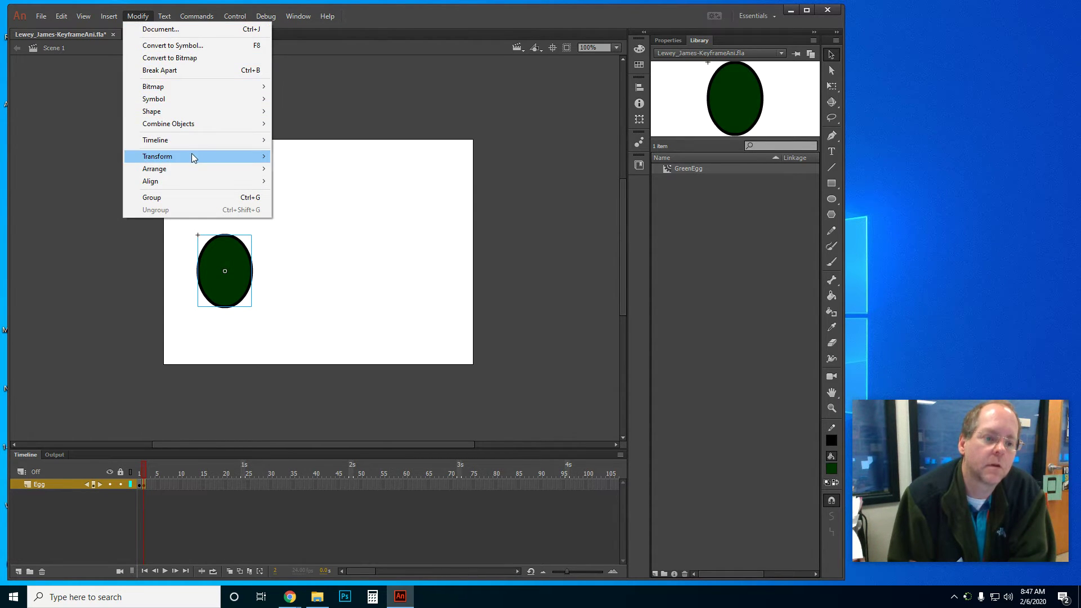
mouse_move(191, 153)
click(291, 156)
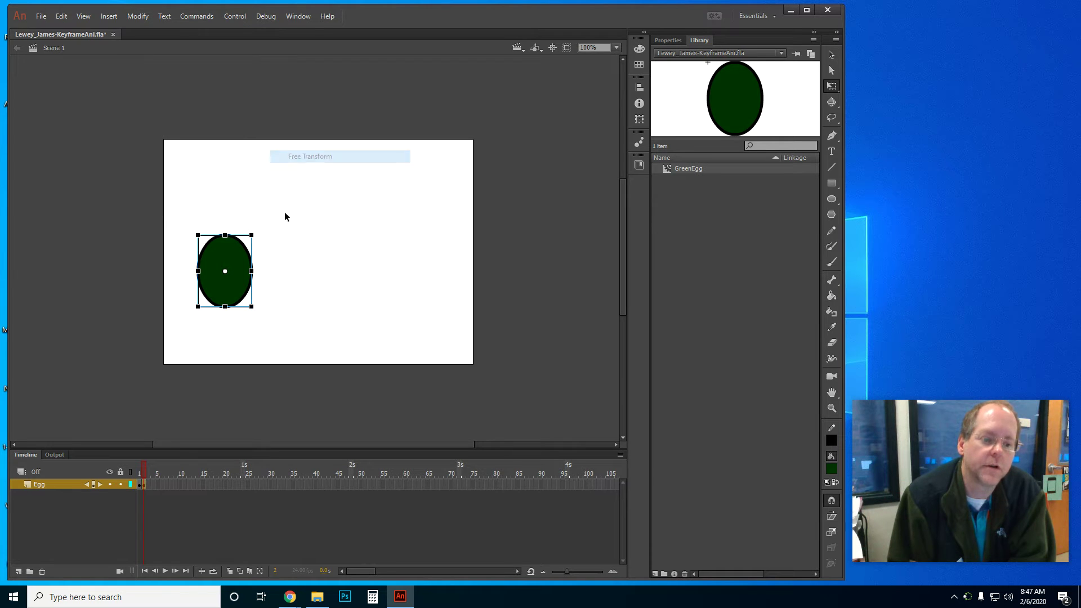
drag(198, 237, 202, 232)
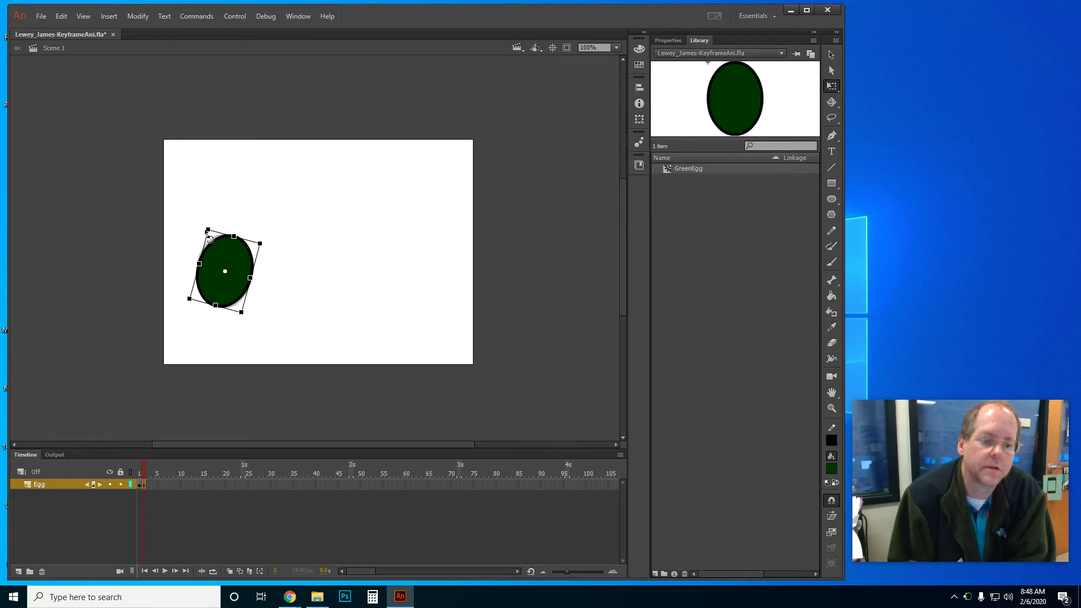
drag(212, 238, 224, 235)
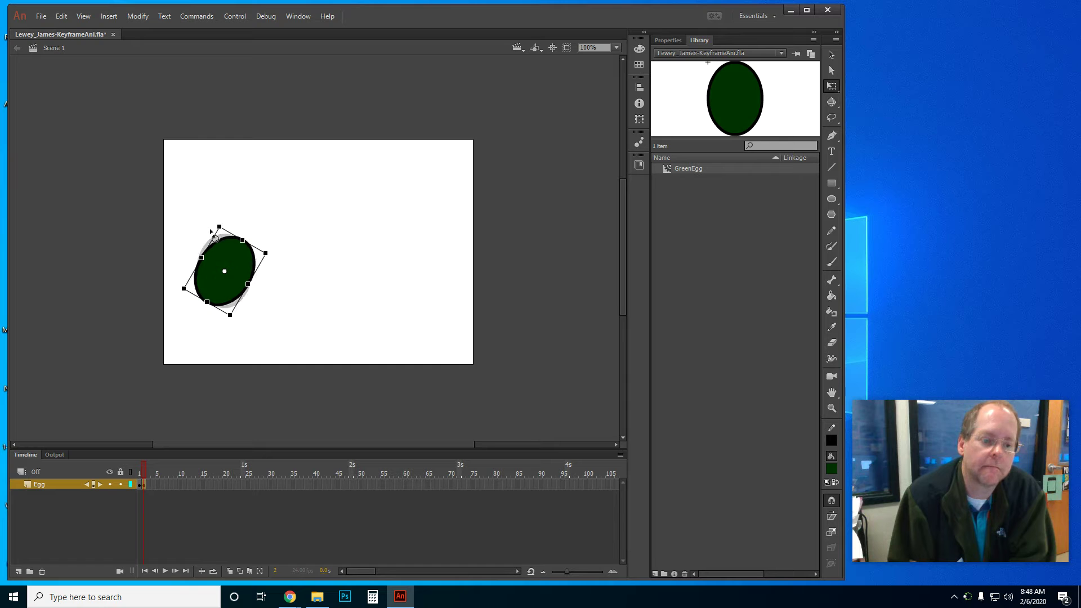
Step: Insert a keyframe at frame 3, shift the egg slightly right and rotate it about 30 degrees further clockwise
right_click(149, 485)
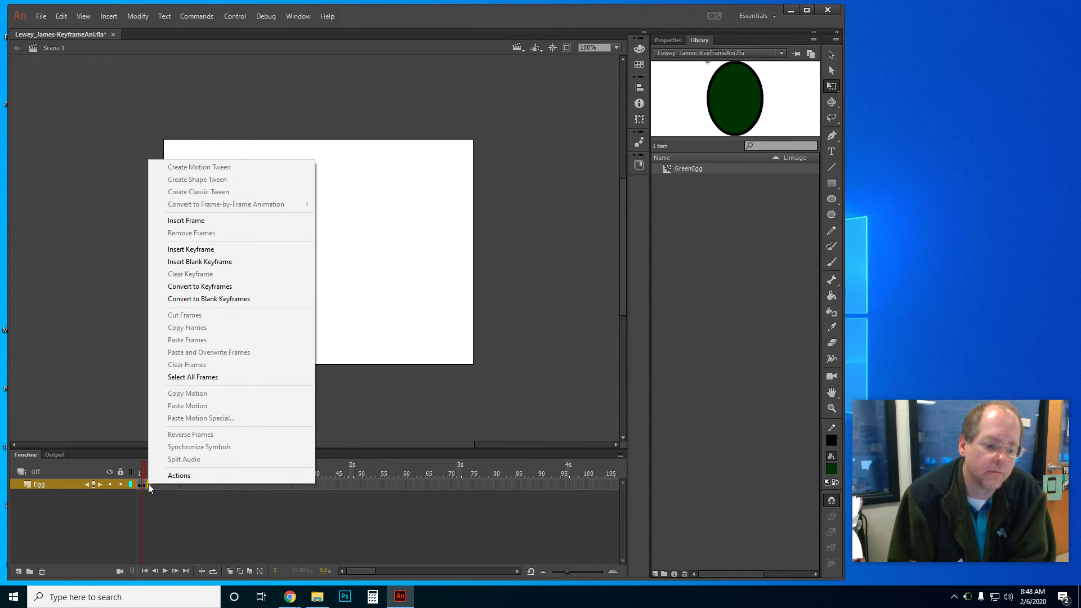
click(192, 249)
drag(235, 258, 243, 258)
drag(229, 222, 257, 225)
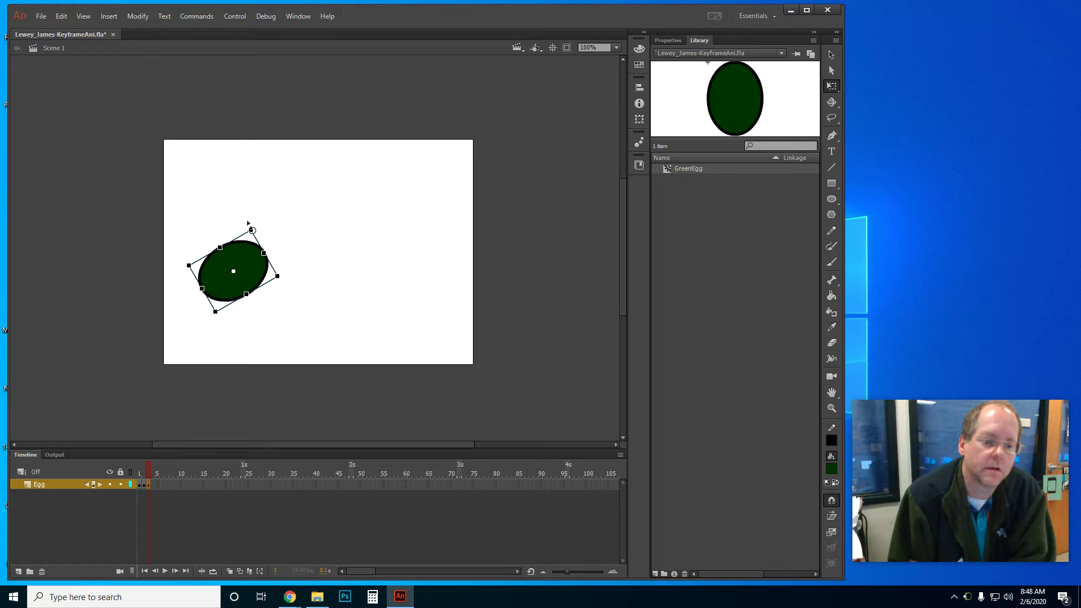
Step: Insert a keyframe at frame 4, shift the egg slightly right and rotate it about 15 degrees further clockwise
right_click(153, 485)
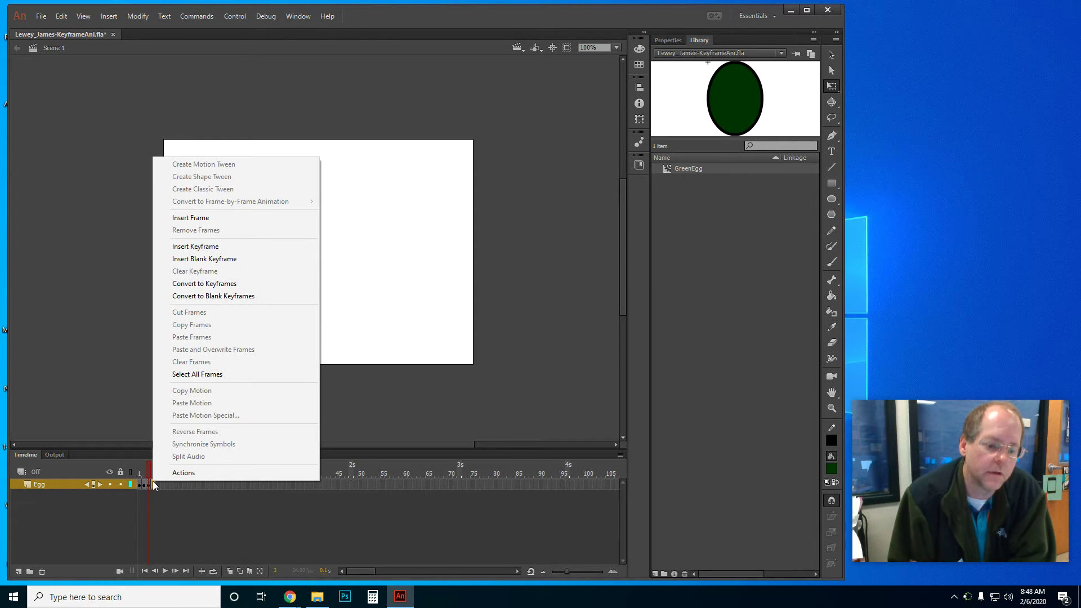
click(200, 251)
drag(250, 266, 282, 236)
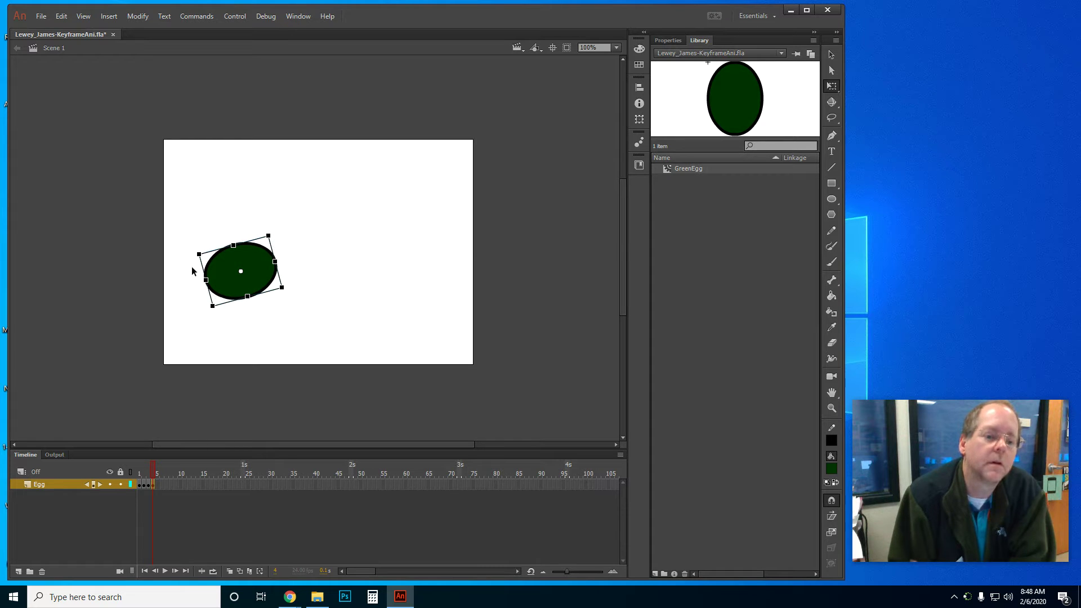
Step: Insert a keyframe at frame 5, shift the egg slightly right and rotate it about 15 degrees further clockwise
click(158, 486)
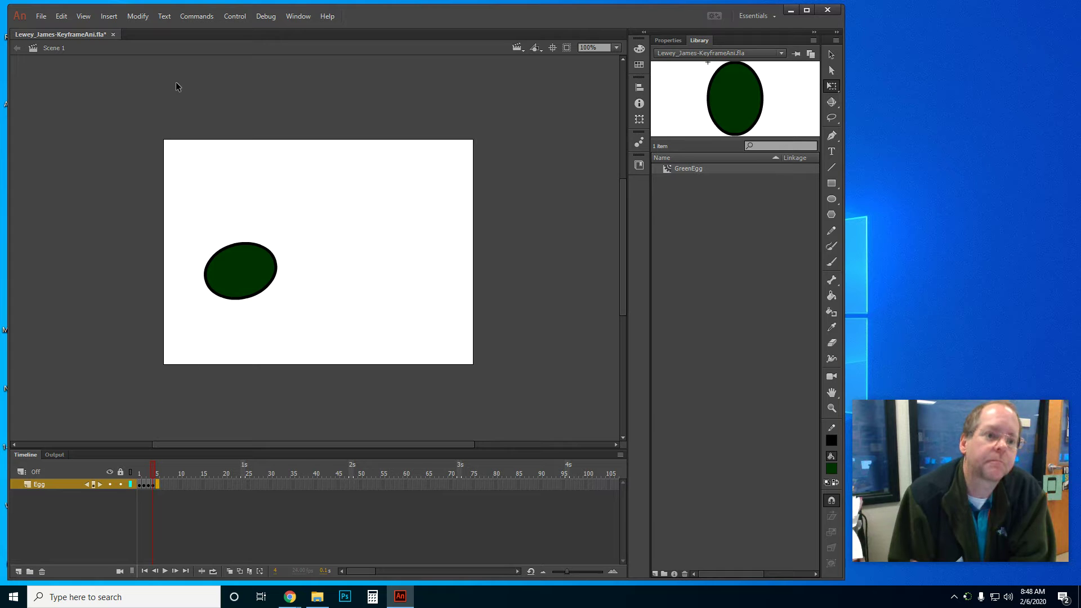
click(112, 17)
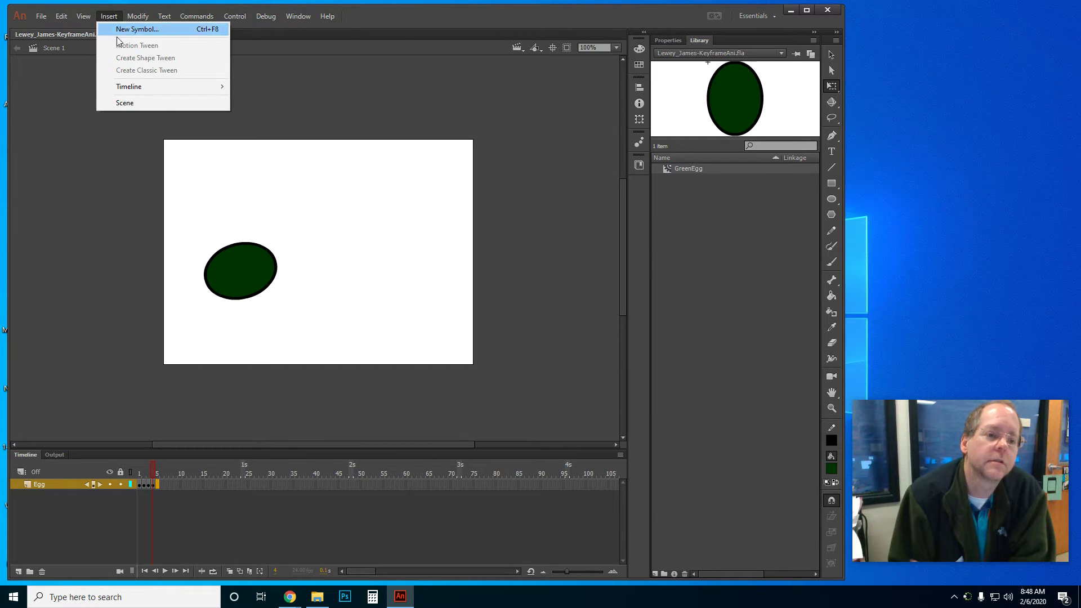
mouse_move(145, 87)
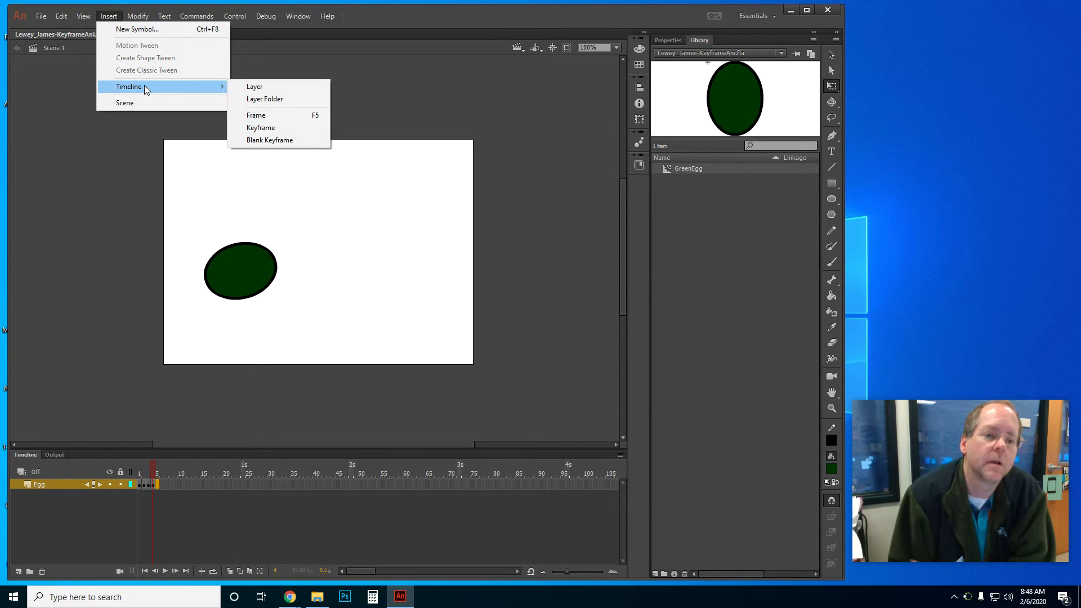
click(256, 128)
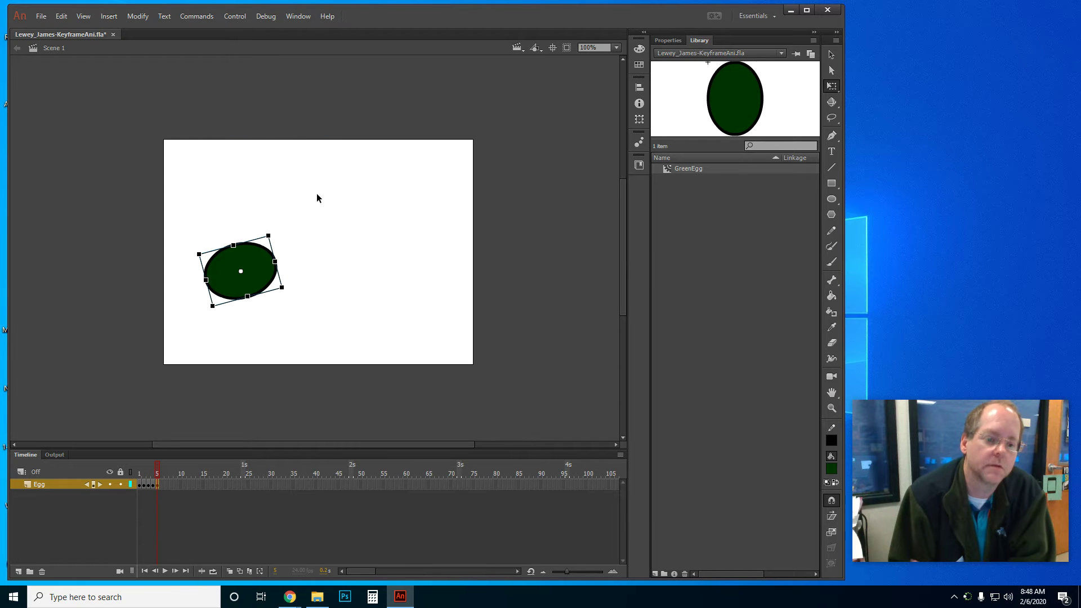
drag(268, 273, 275, 273)
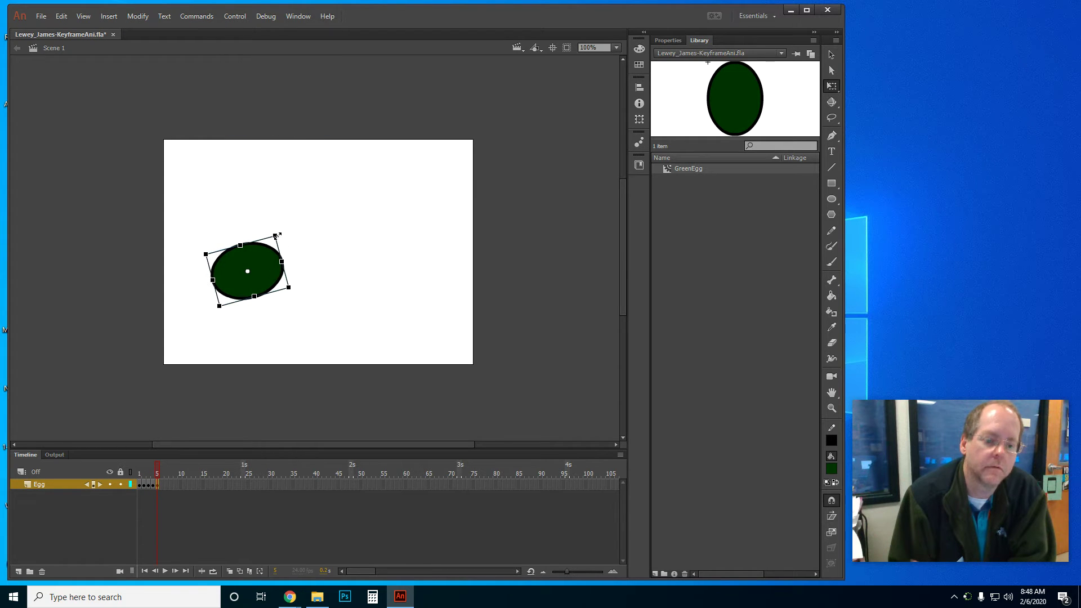
drag(282, 237, 285, 244)
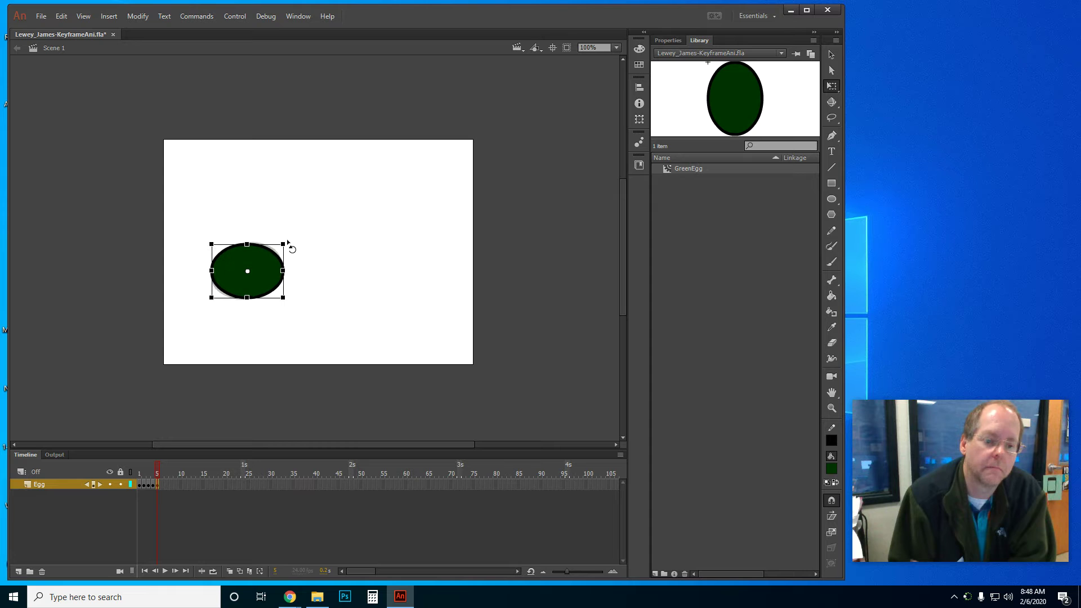
Step: Insert a keyframe at frame 6, shift the egg slightly right and rotate it about 15 degrees further clockwise
right_click(161, 486)
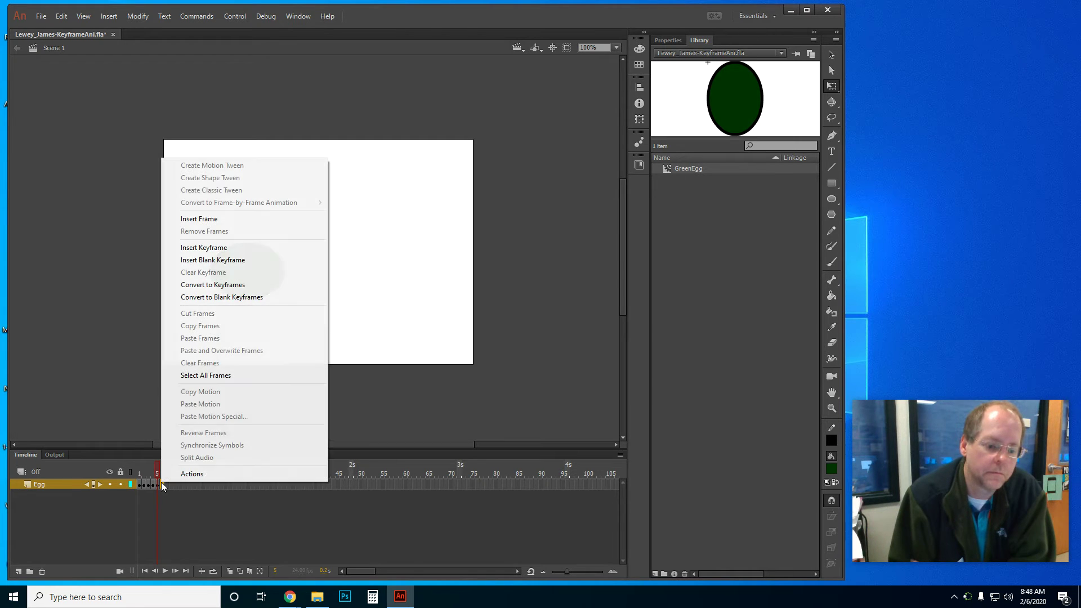
click(210, 249)
drag(237, 270, 241, 271)
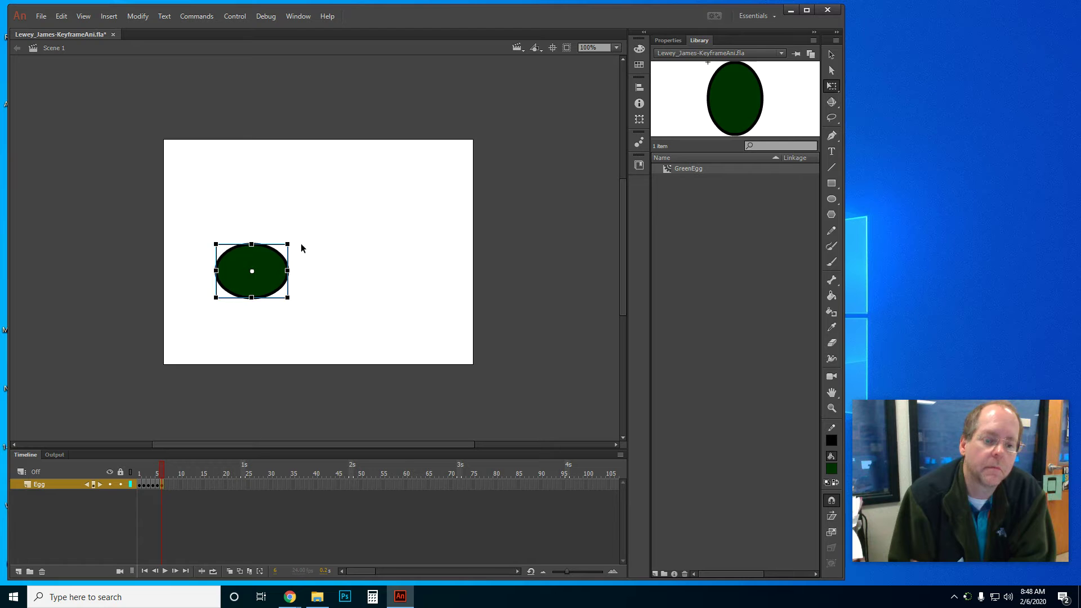
drag(304, 244, 294, 255)
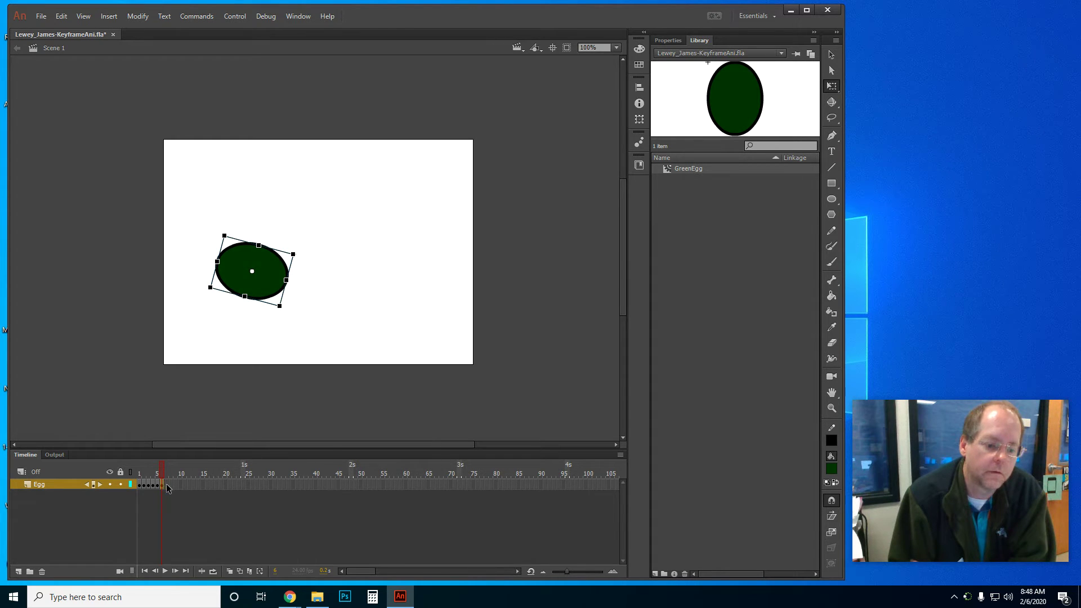
Step: Insert a keyframe at frame 7, nudge the egg about 8 px right and rotate it about 15 degrees further clockwise
right_click(167, 485)
click(239, 251)
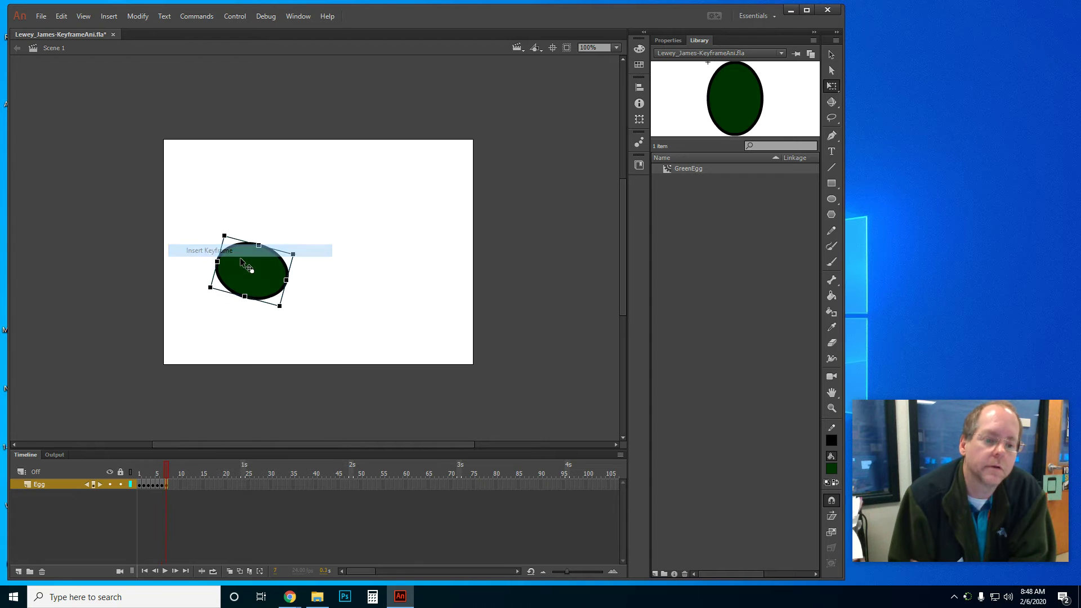
key(Right)
key(Right)
key(Right)
key(Right)
key(Right)
key(Right)
key(Right)
key(Right)
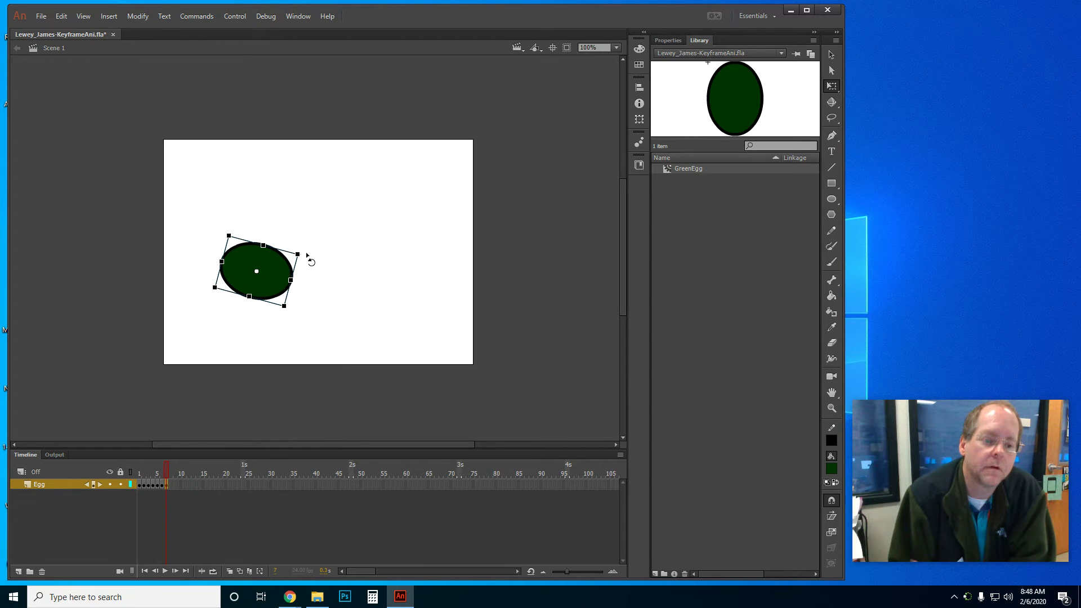
drag(311, 260, 311, 261)
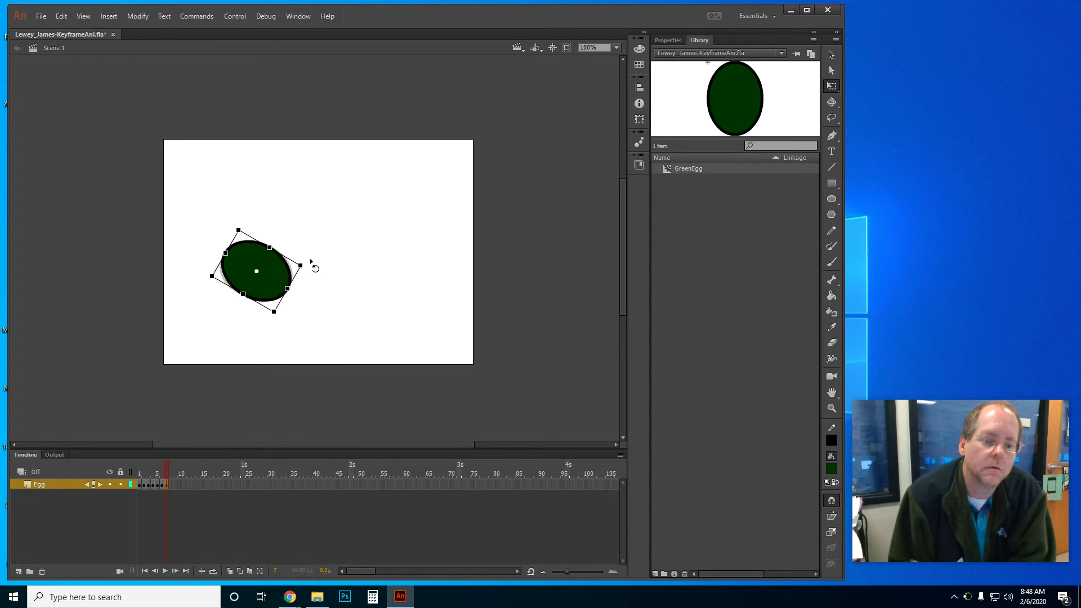
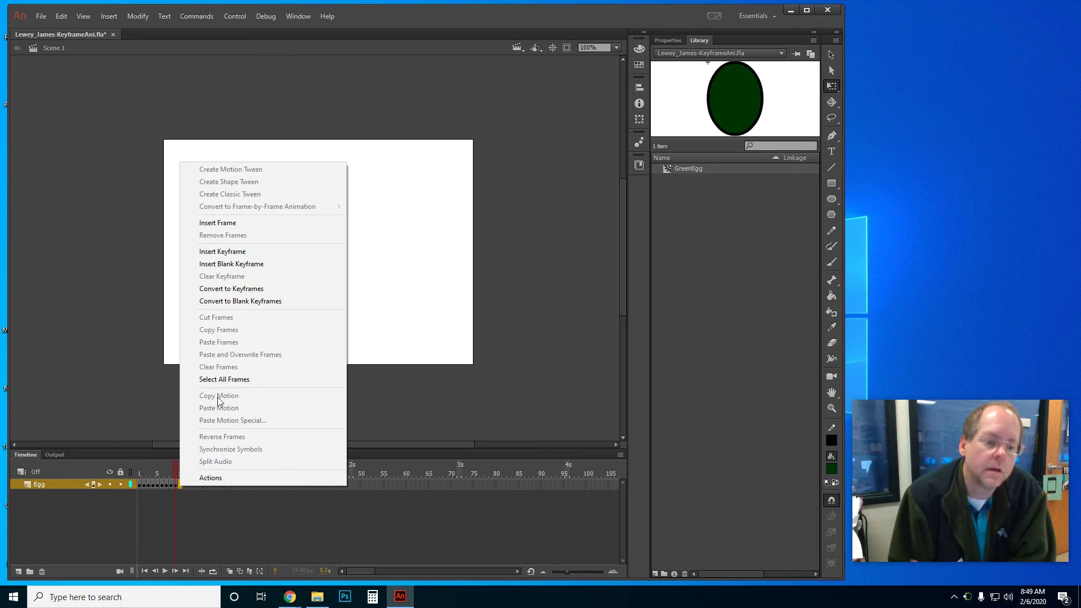
Step: Insert keyframes at frames 10 and 11, shifting the egg slightly right in each and rotating it clockwise about 30 and 15 degrees respectively
click(234, 257)
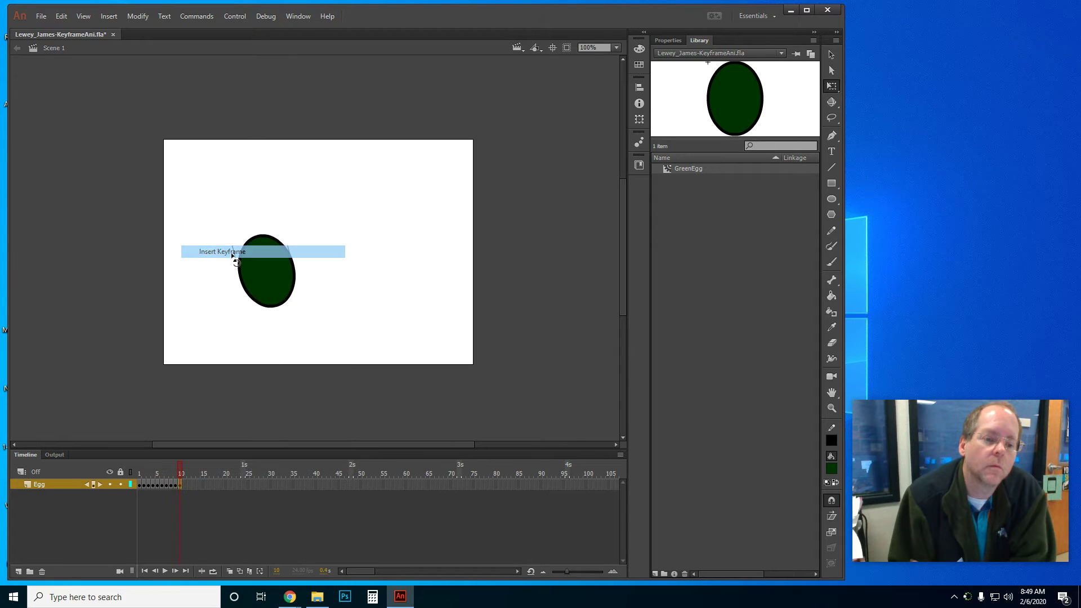
drag(299, 295, 298, 319)
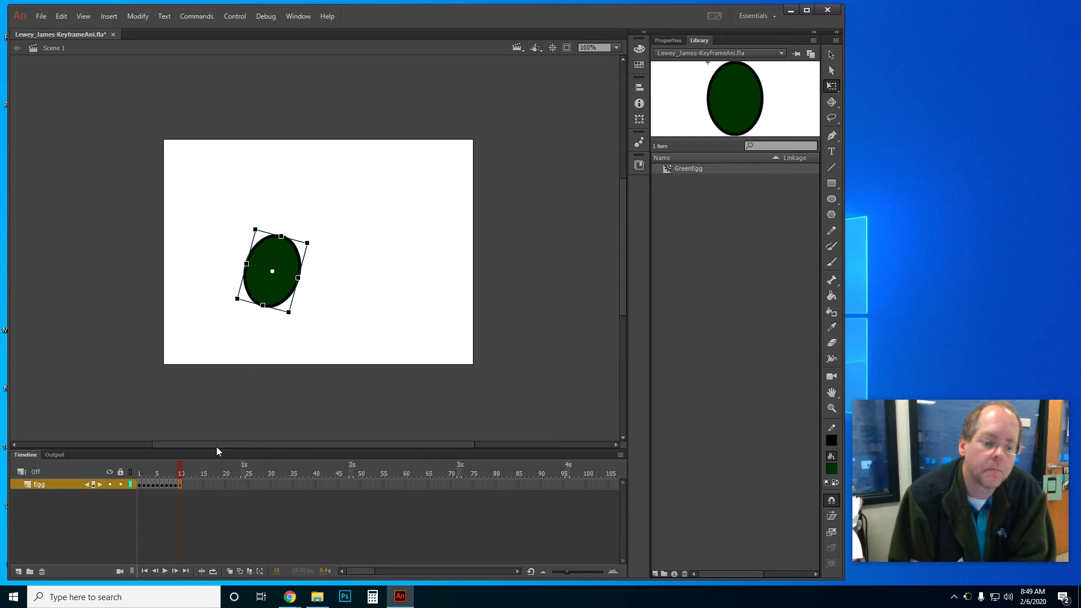
right_click(184, 486)
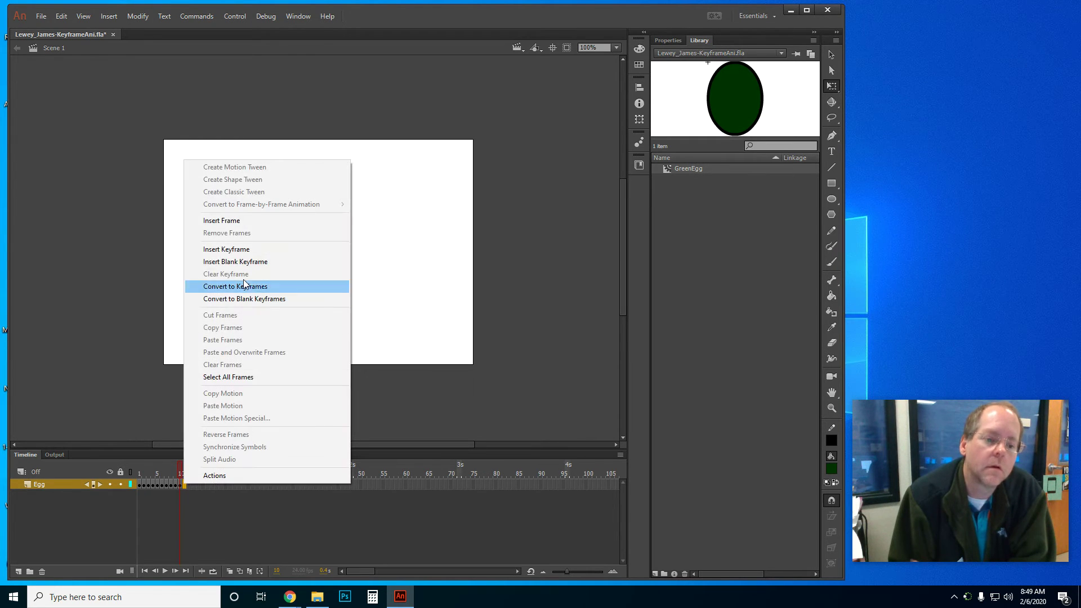
click(238, 250)
drag(280, 283, 285, 282)
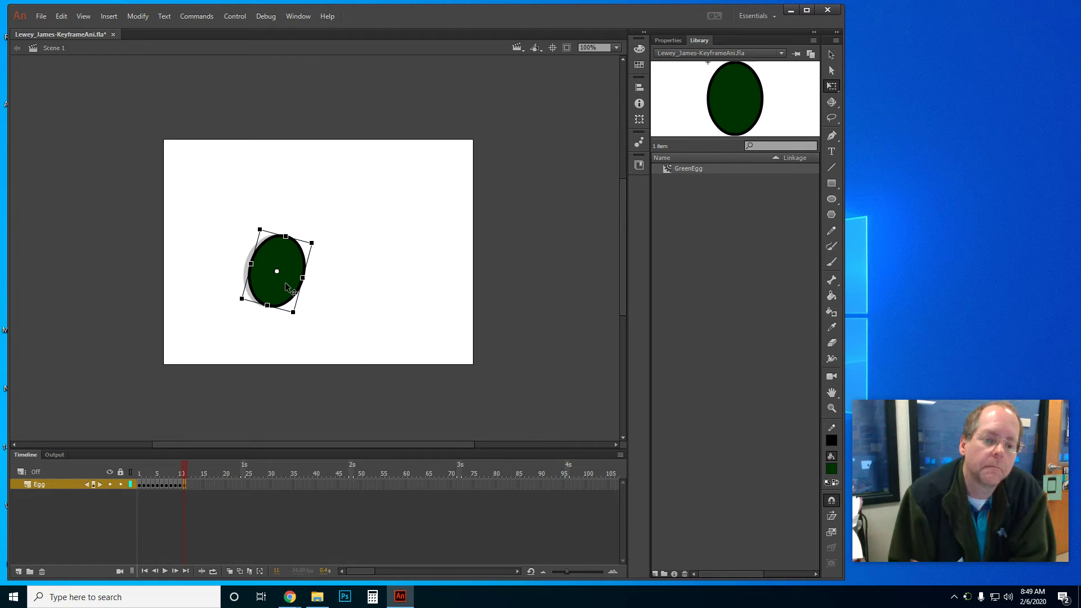
drag(317, 246, 325, 256)
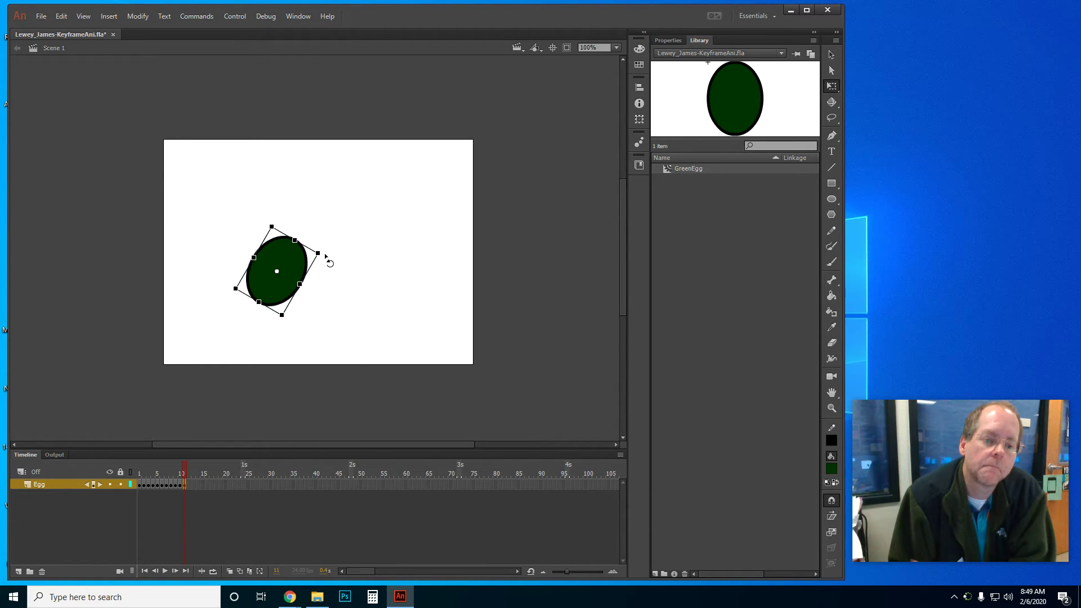
Step: Insert a keyframe at frame 12, shift the egg slightly right and rotate it about 30 degrees further clockwise
right_click(189, 485)
click(245, 249)
drag(295, 269, 333, 282)
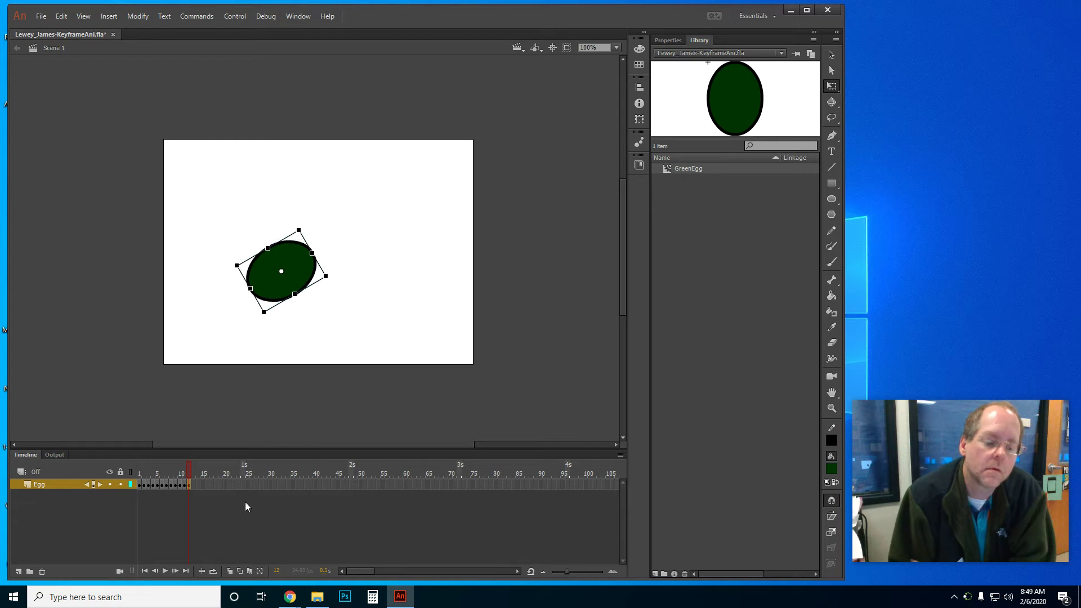
Step: Insert a keyframe at frame 13, shift the egg slightly right and rotate it about 15 degrees further clockwise
right_click(194, 485)
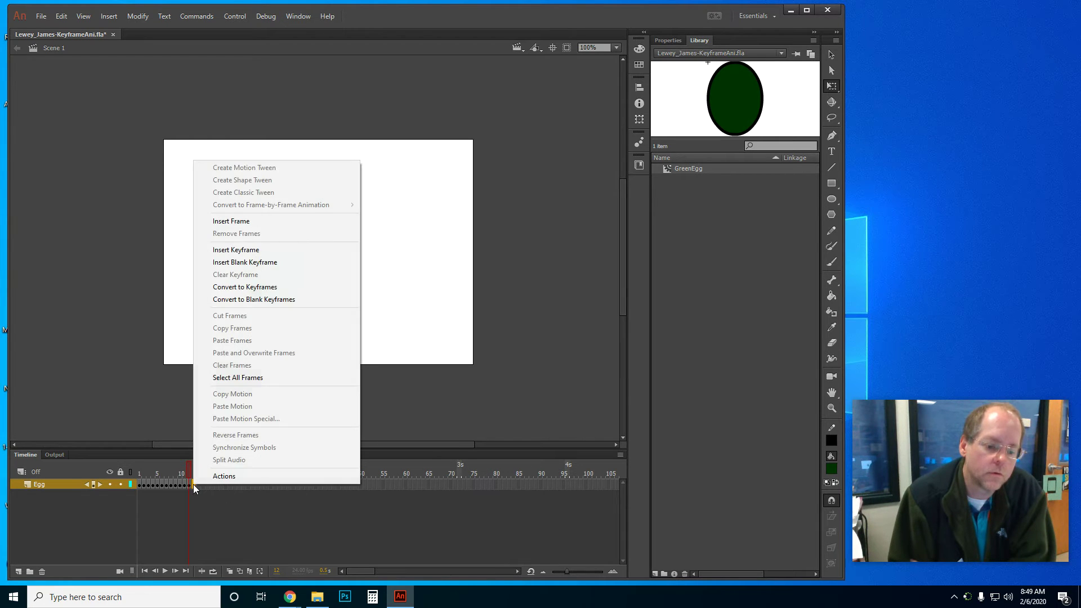
click(262, 251)
drag(298, 279, 304, 280)
click(339, 286)
click(297, 275)
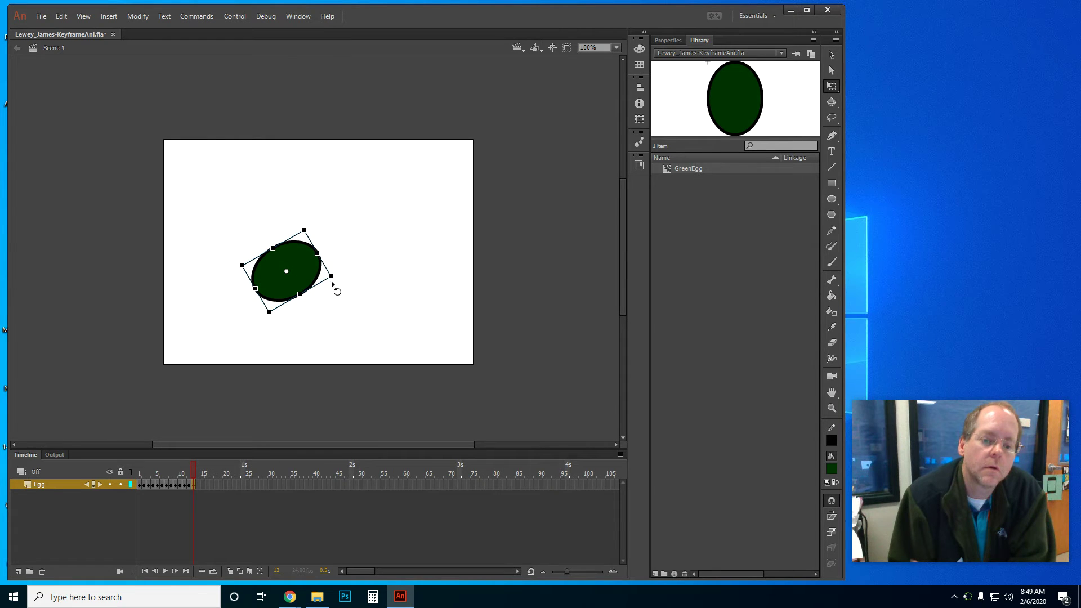
drag(335, 294, 333, 299)
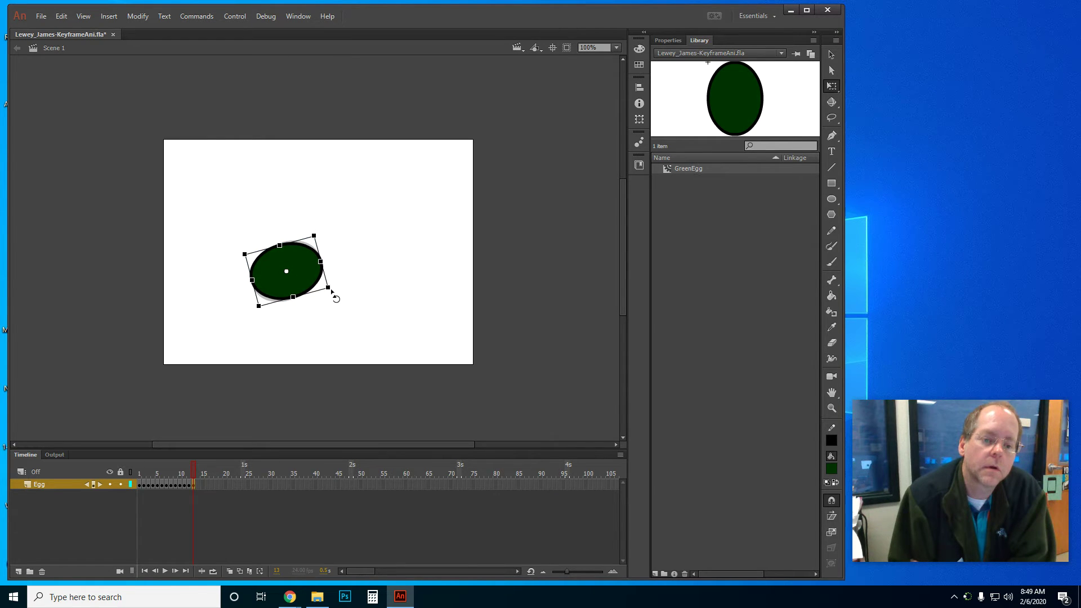
Step: Insert a keyframe at frame 14 and nudge the egg about 8 px to the right
right_click(199, 485)
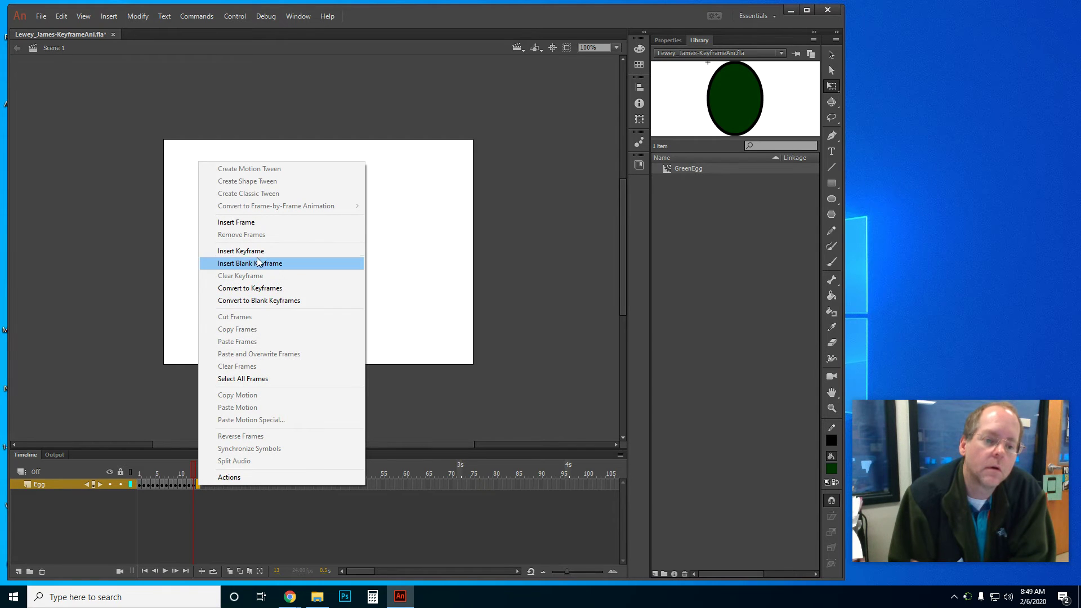
click(255, 251)
key(Right)
key(Right)
key(Right)
key(Right)
key(Right)
key(Right)
key(Right)
key(Right)
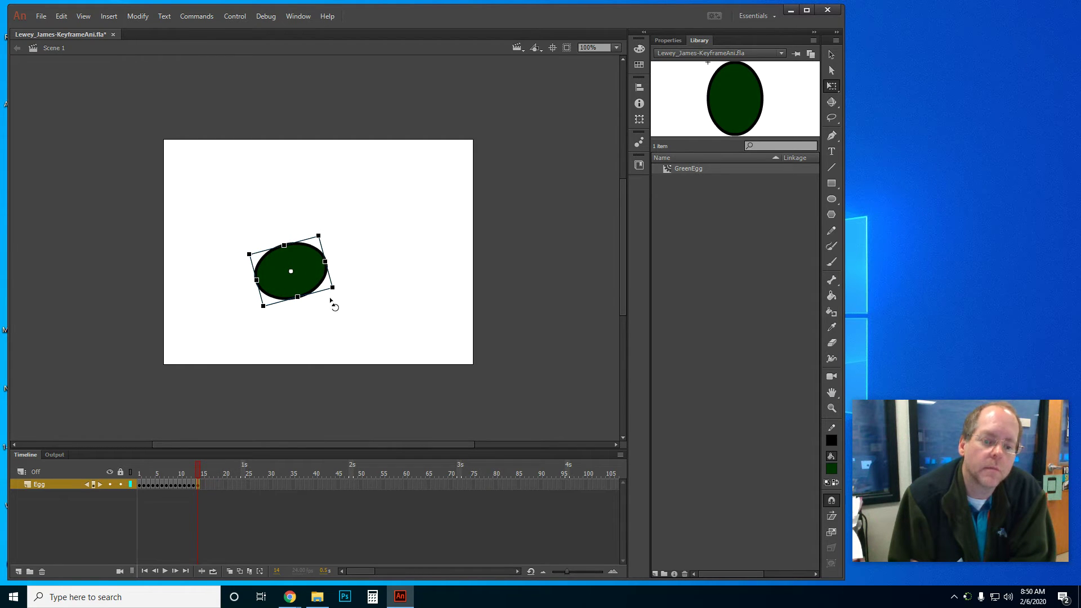
click(138, 18)
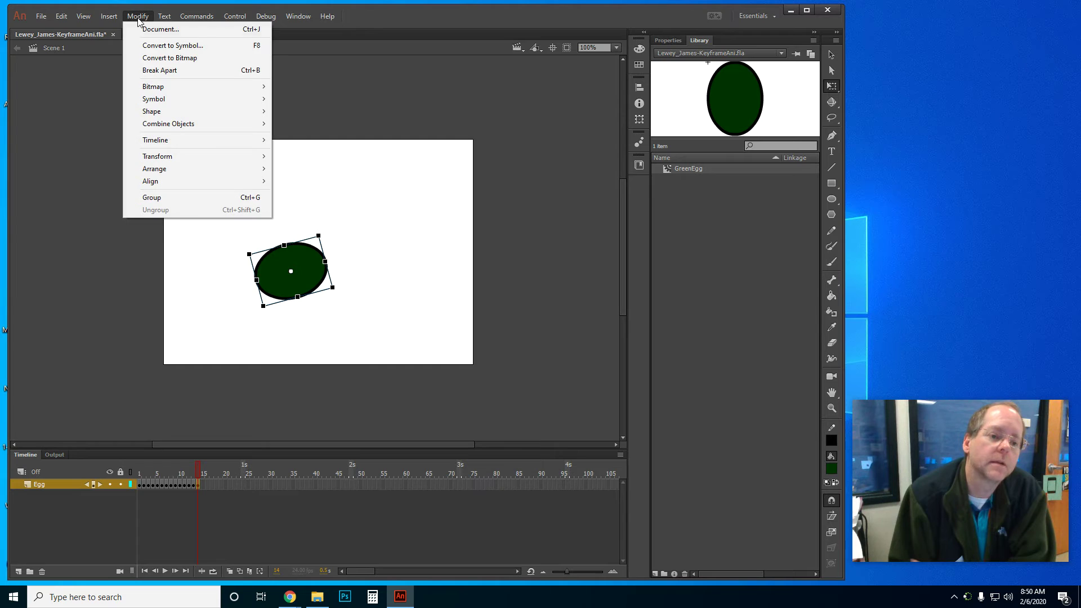
mouse_move(197, 158)
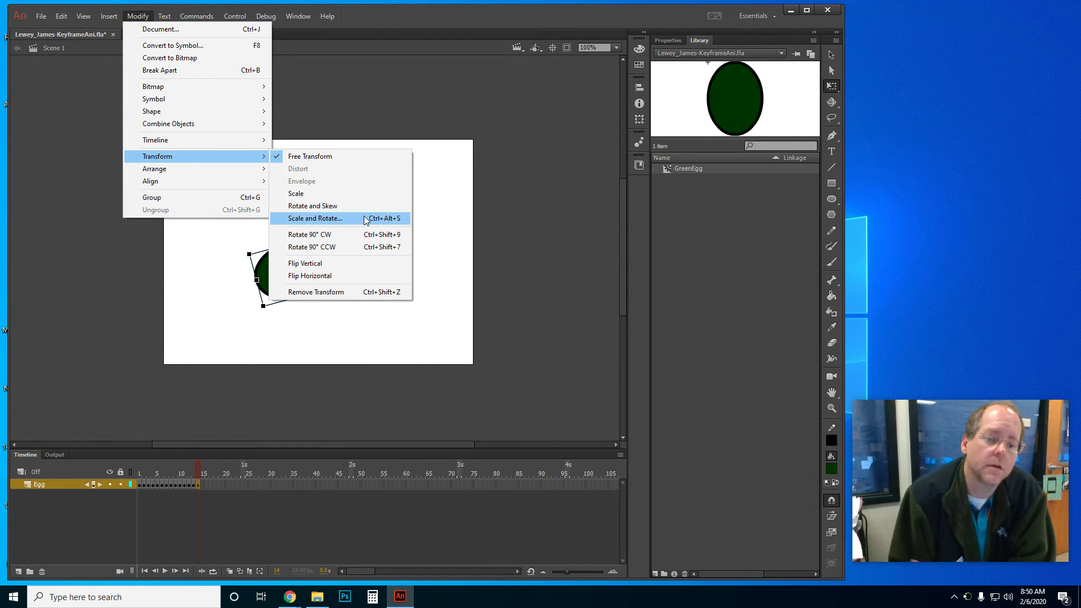
click(427, 212)
click(349, 298)
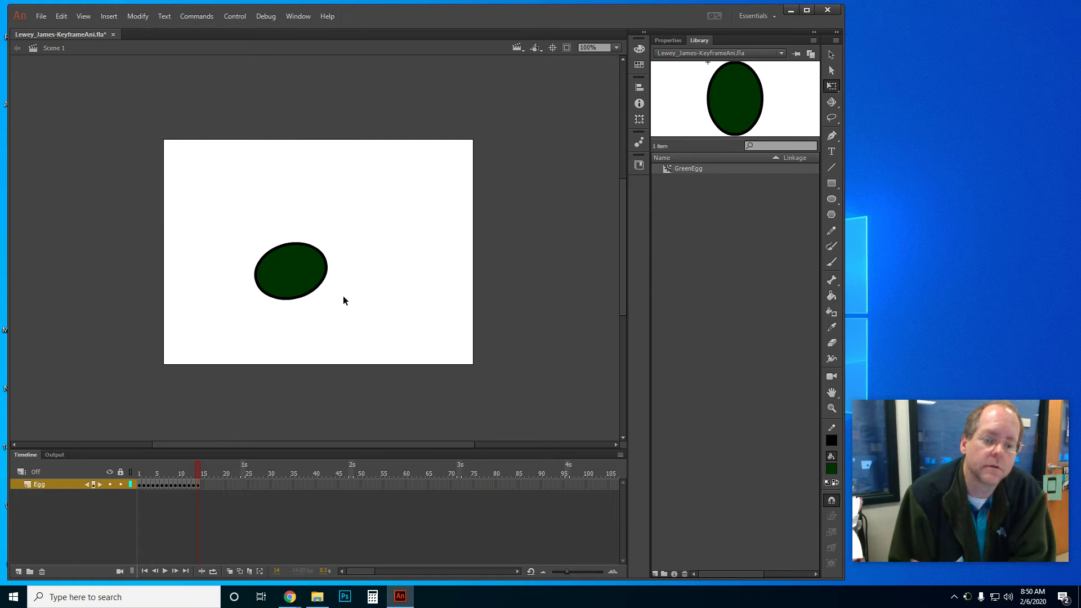
Step: Free Transform the egg in frame 14, rotating it clockwise by about 30 degrees
click(316, 285)
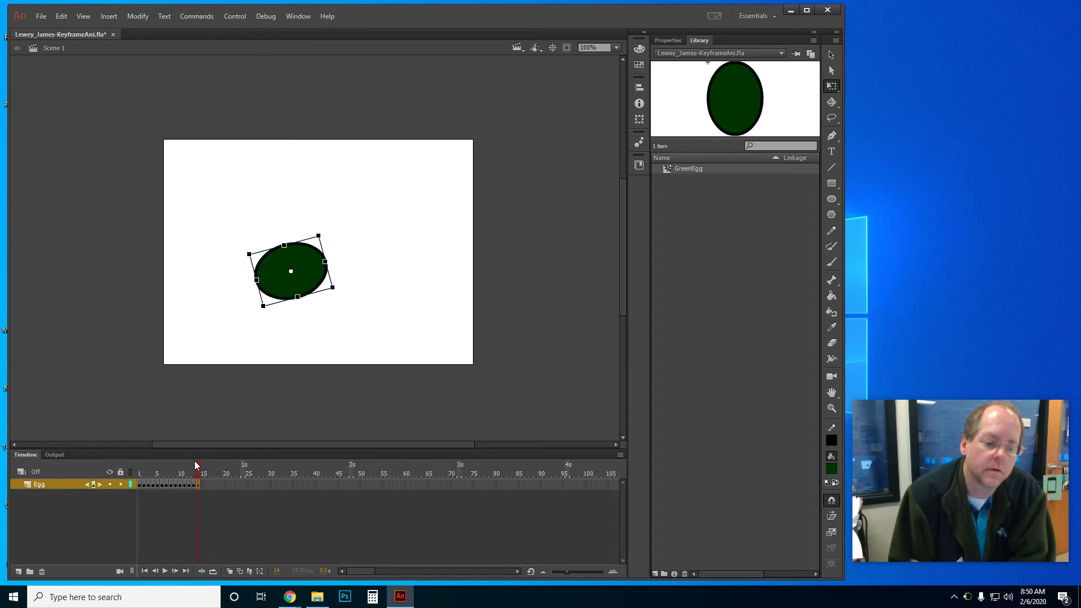
mouse_move(197, 471)
mouse_down()
mouse_move(188, 468)
mouse_move(197, 468)
mouse_up()
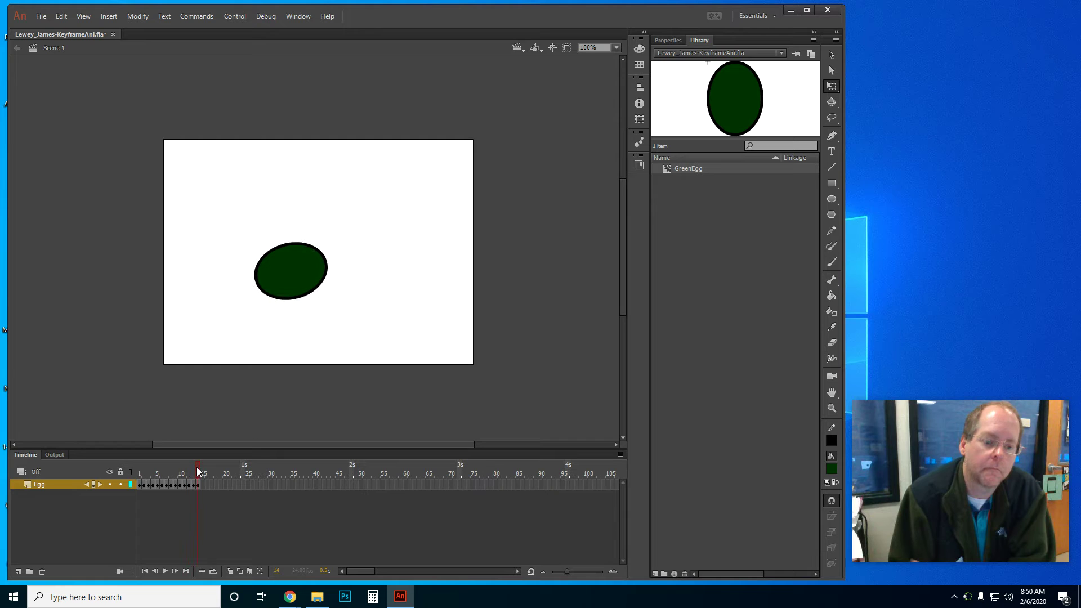
click(200, 486)
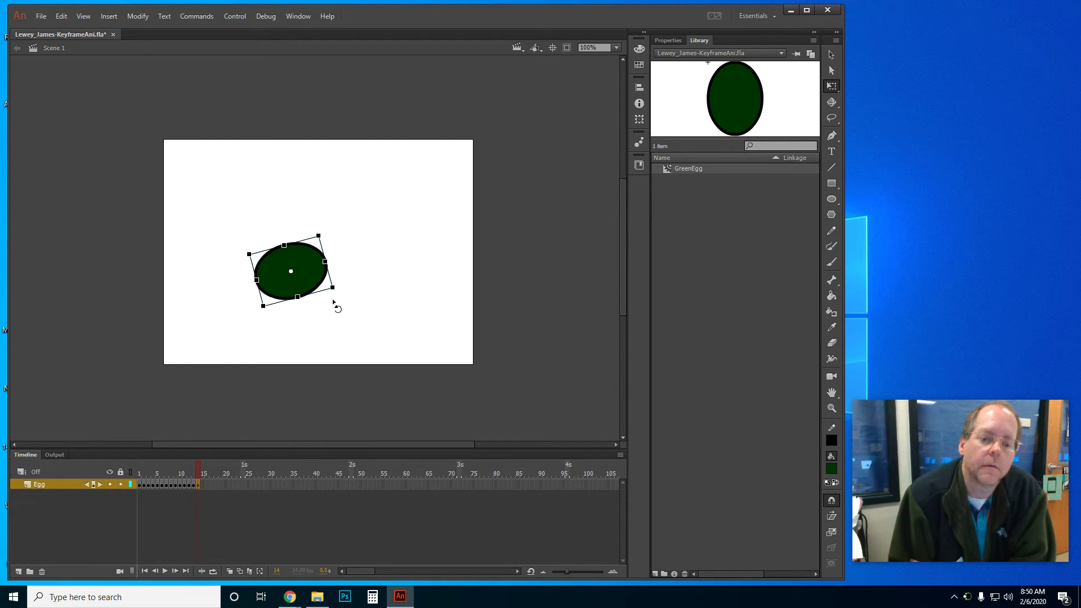
key(ctrl+z)
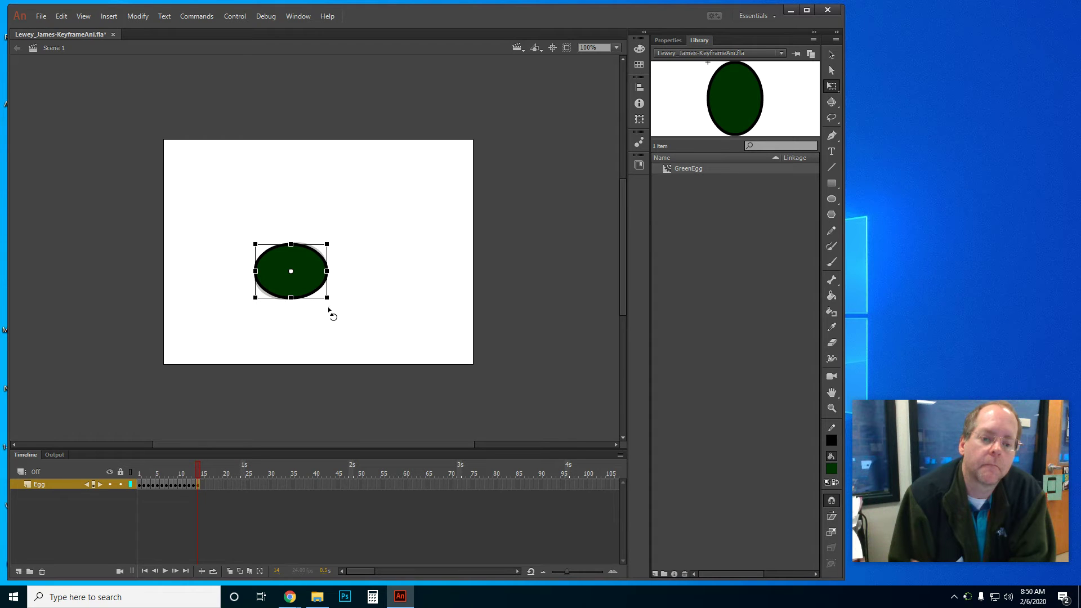
drag(328, 313, 316, 321)
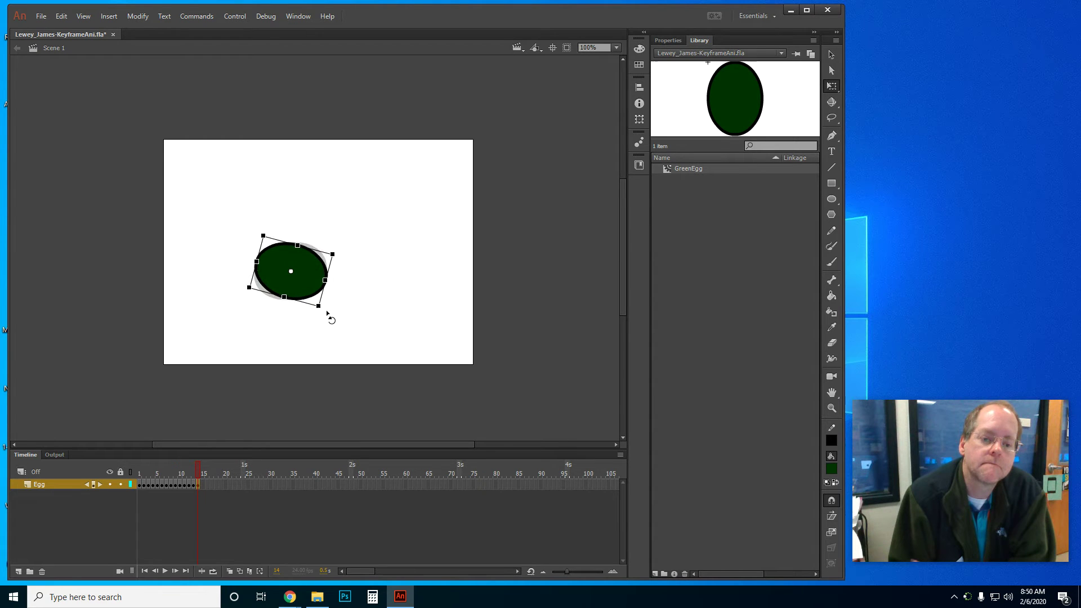
Step: Insert a keyframe at frame 15, shift the egg slightly right and rotate it about 15 degrees further clockwise
right_click(202, 484)
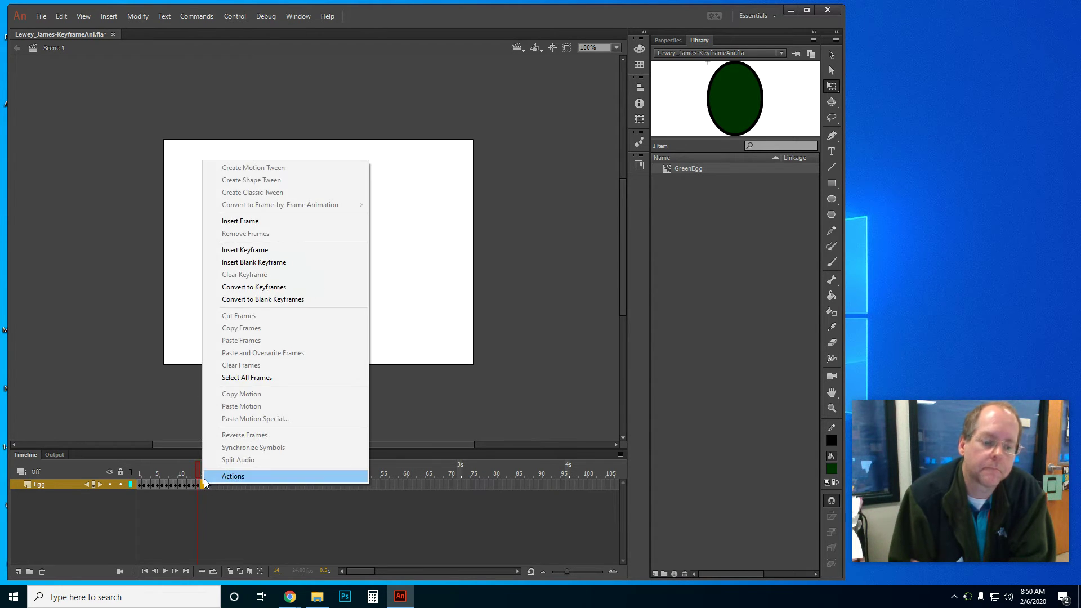
click(242, 250)
drag(317, 263, 349, 275)
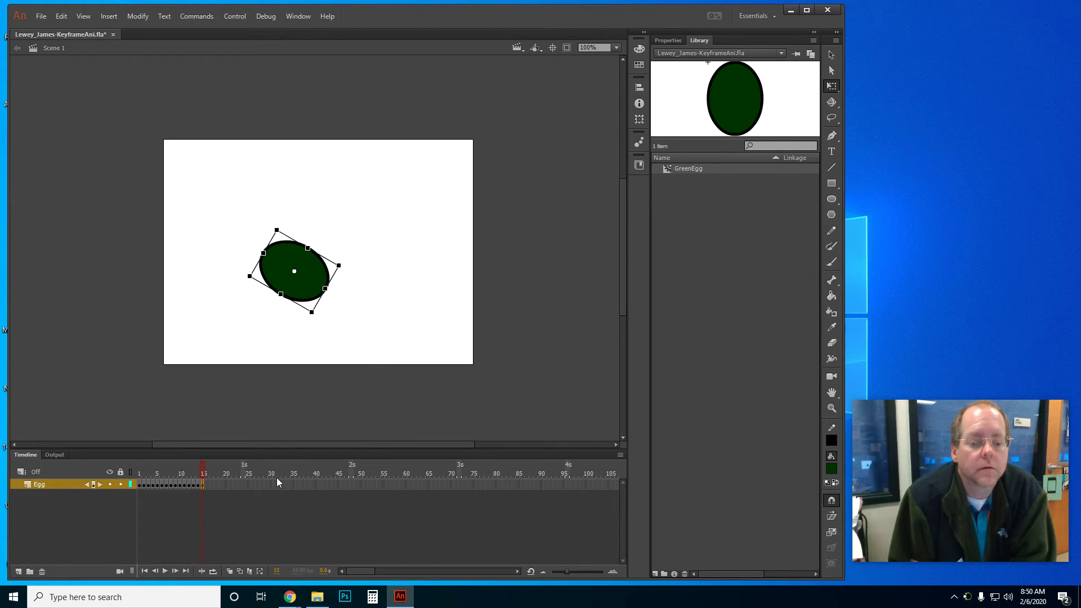
Step: Insert keyframes at frames 16 and 17, in each shifting the egg slightly right and rotating it about 15 degrees further clockwise
right_click(205, 485)
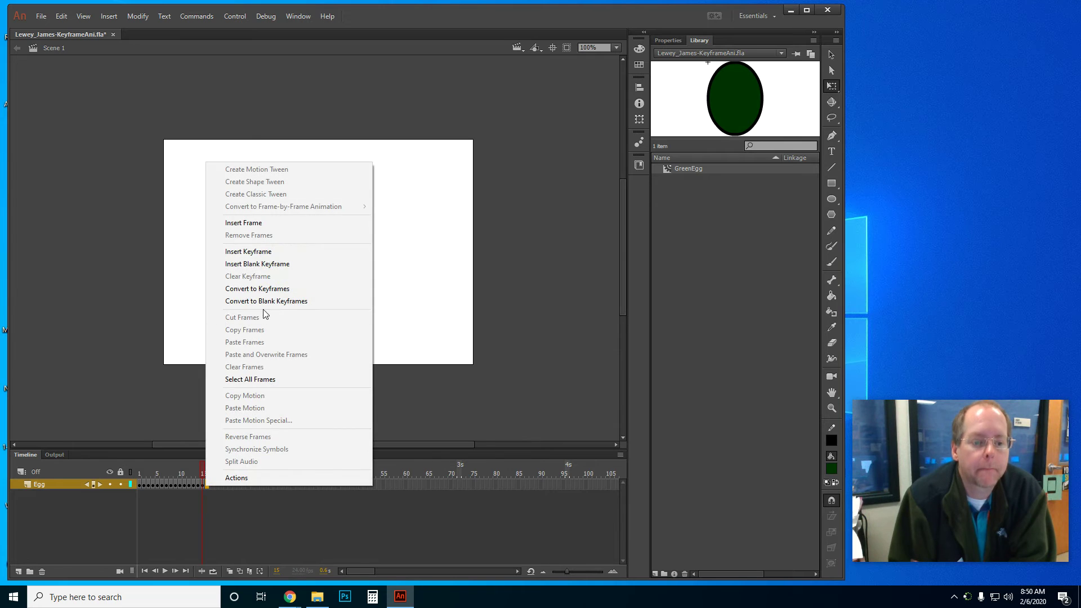
click(260, 248)
drag(327, 272, 357, 282)
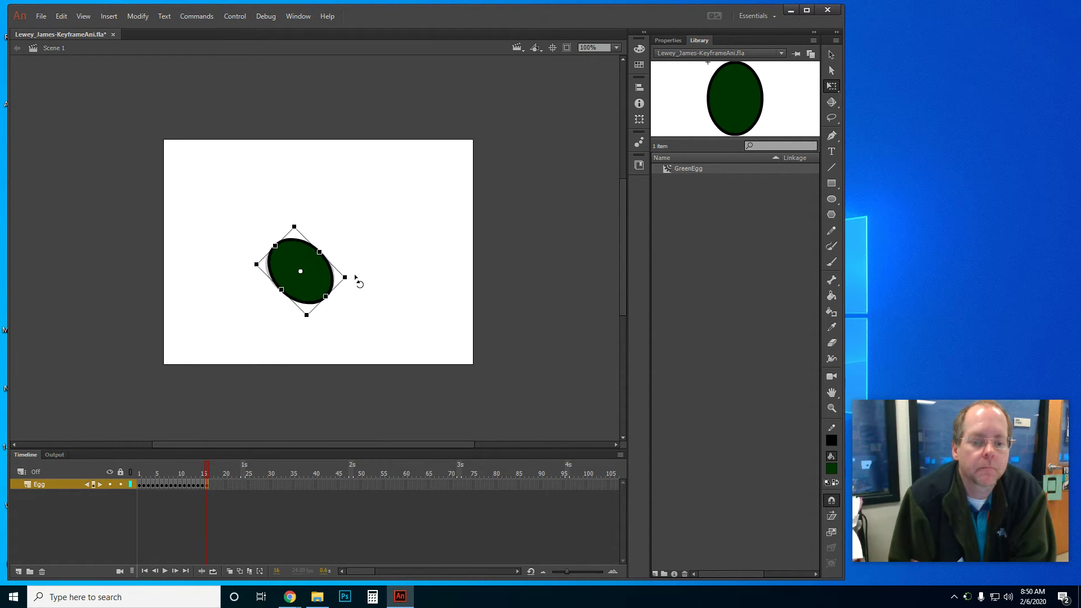
right_click(212, 486)
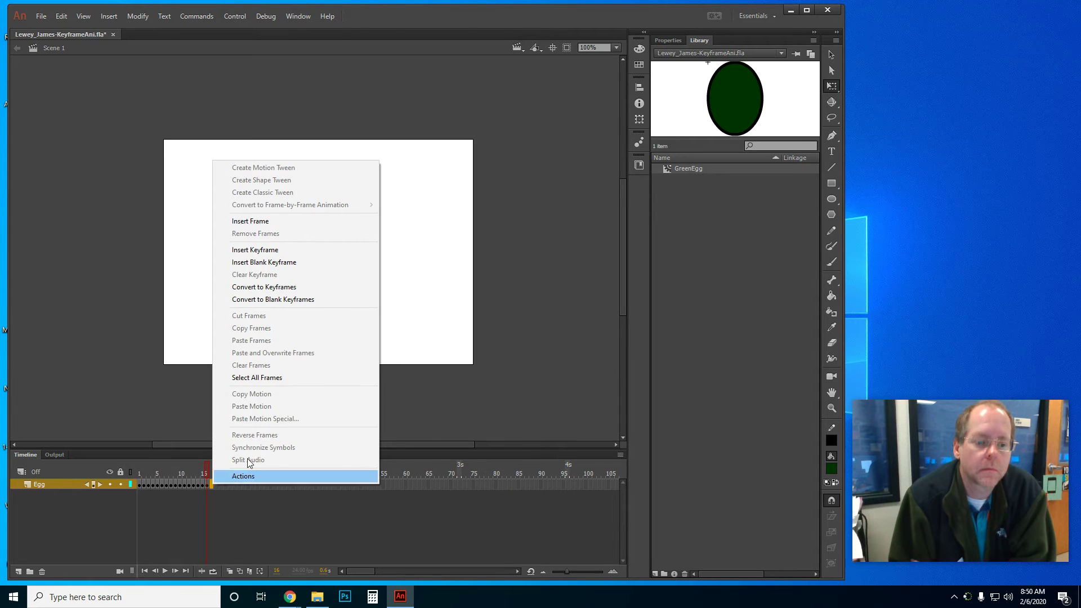
click(288, 249)
drag(345, 273, 358, 298)
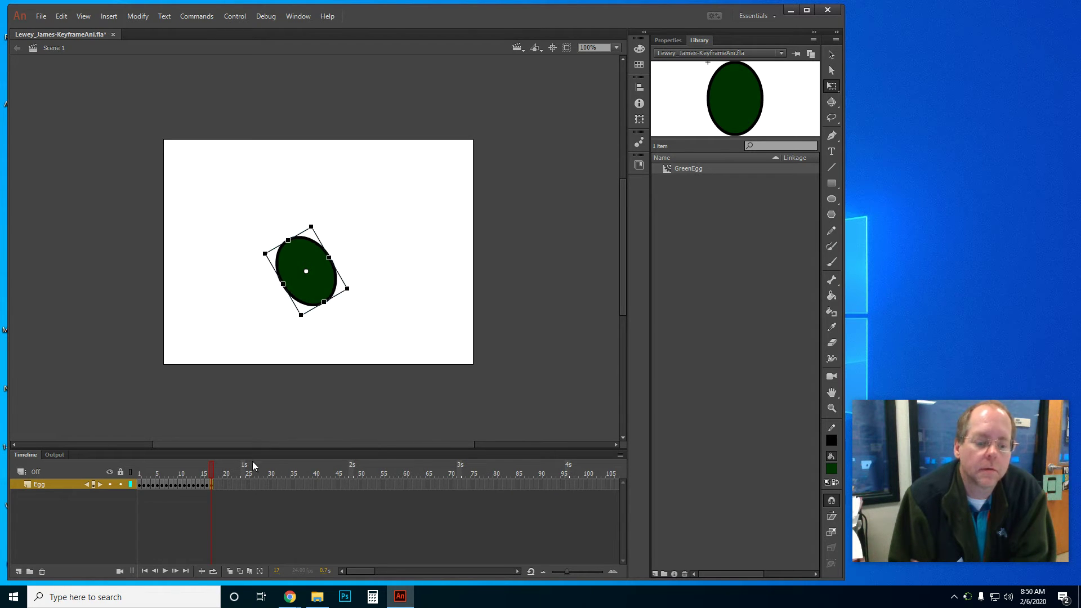
Step: Insert keyframes at frames 18 and 19, moving the egg slightly right and turning it about 15 degrees clockwise in each until it stands upright
right_click(216, 484)
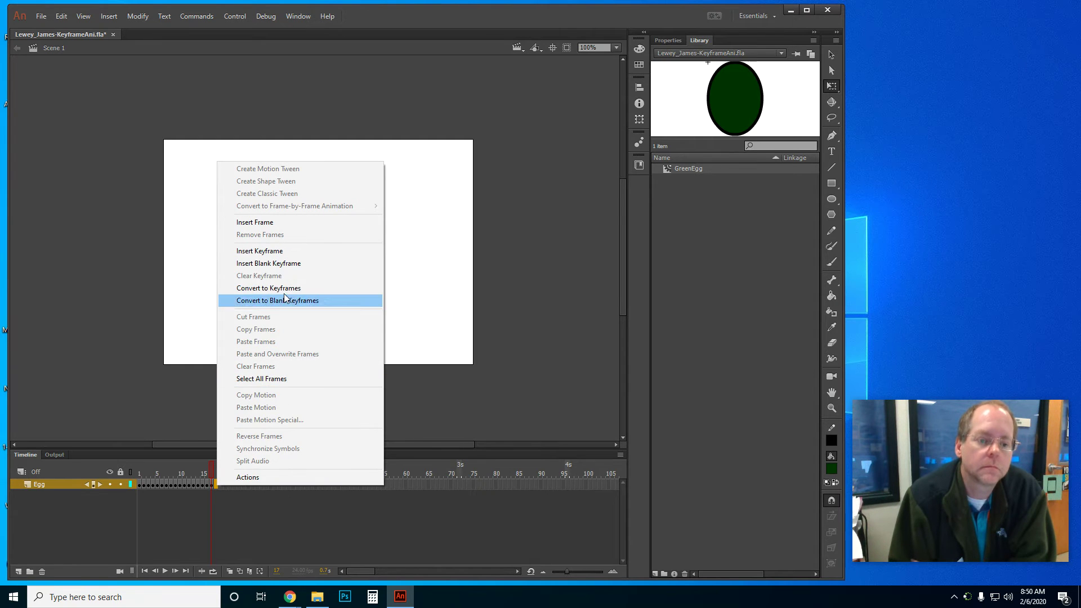
click(276, 251)
drag(336, 285, 360, 309)
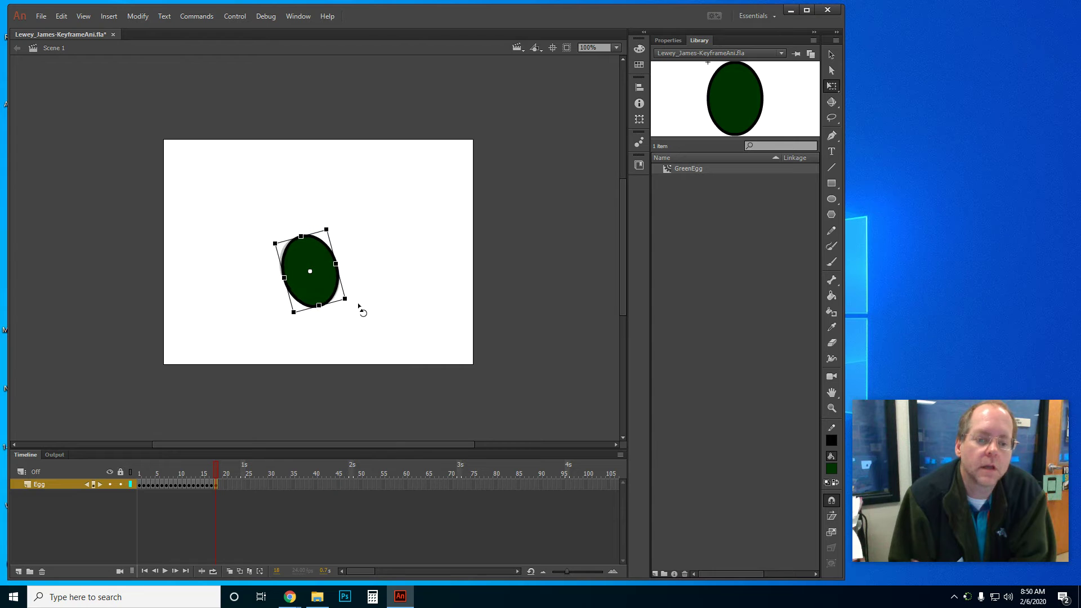
right_click(221, 484)
click(277, 252)
drag(323, 272, 328, 272)
key(ctrl+shift+z)
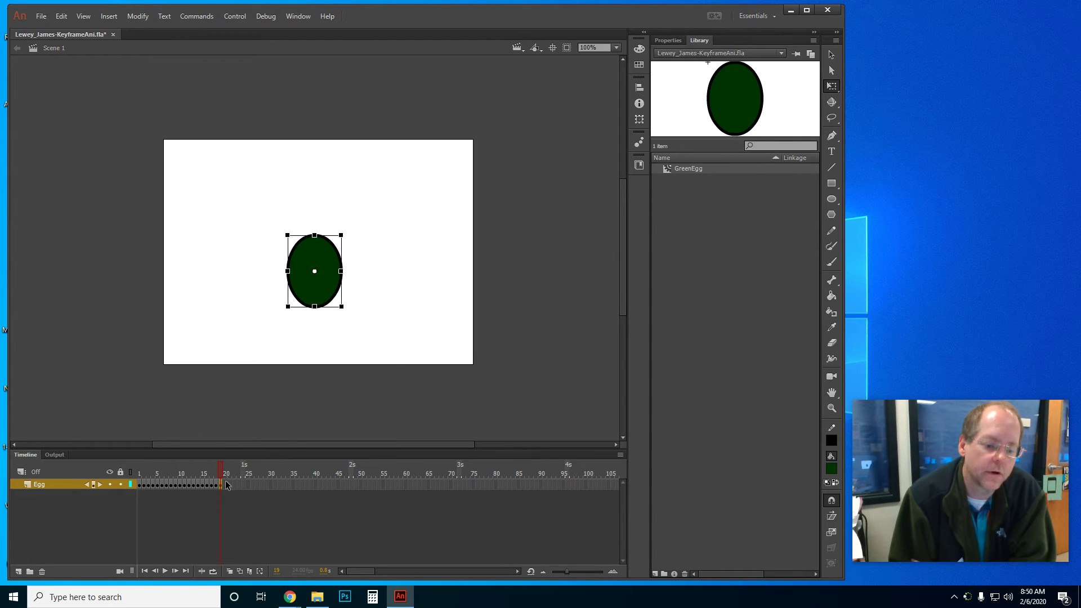
Step: Add keyframes at frames 20 and 21, nudging the egg right and rotating it clockwise to a tilt of about 15, then 30 degrees
right_click(226, 485)
click(300, 248)
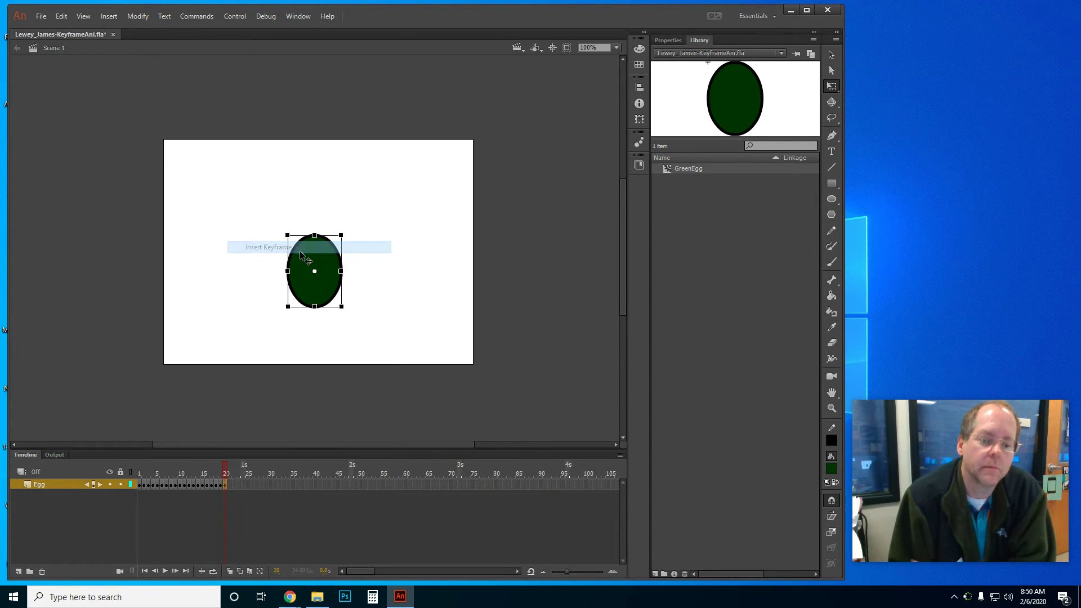
drag(338, 284, 344, 324)
right_click(230, 485)
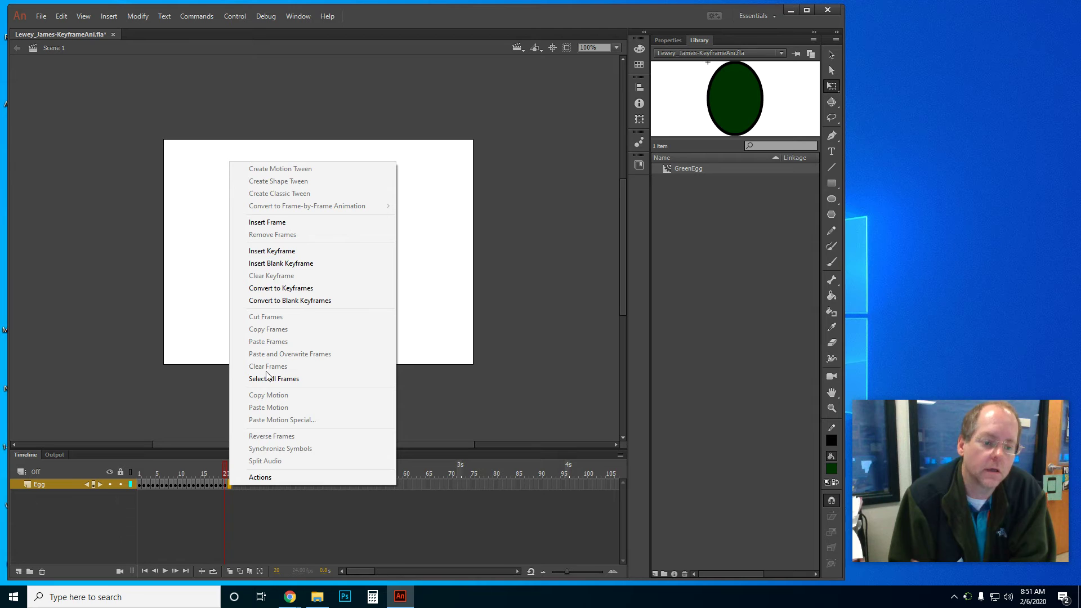
click(269, 250)
drag(329, 276, 333, 277)
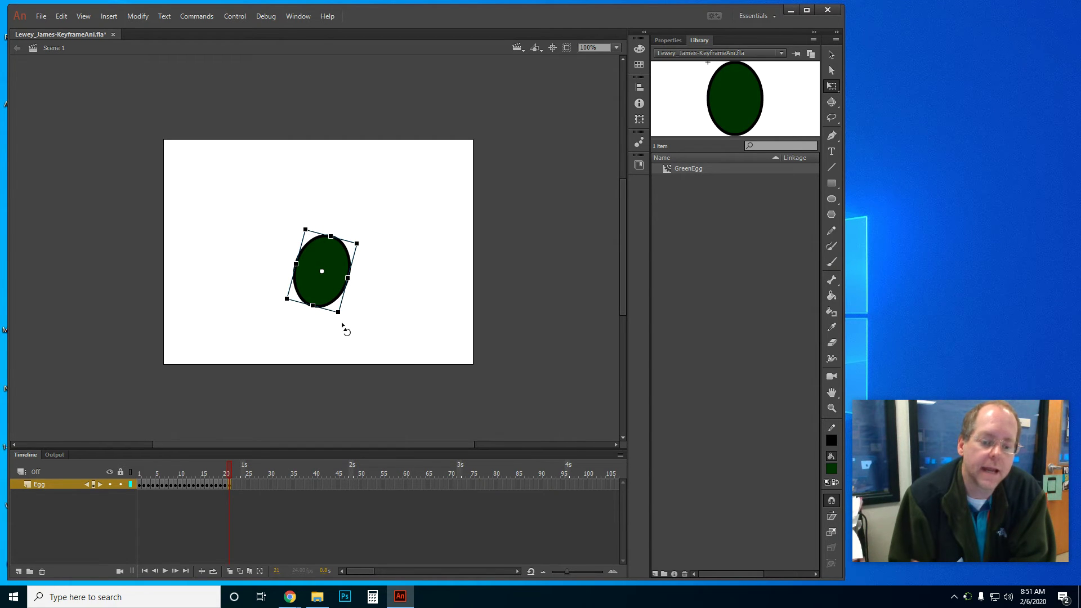
drag(340, 328, 333, 336)
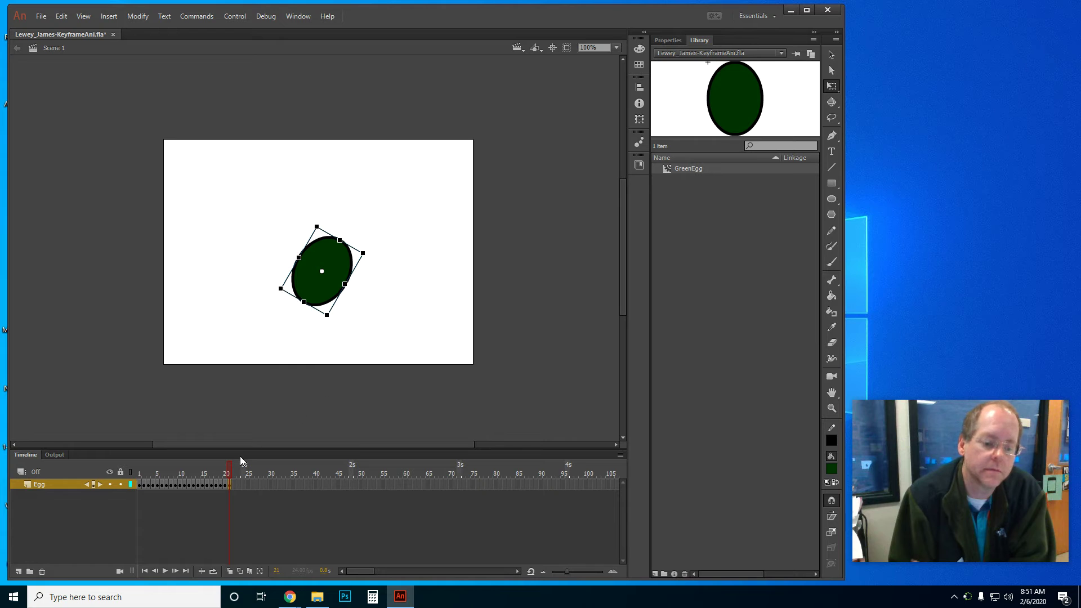
Step: Insert a keyframe at frame 22, shift the egg slightly right and rotate it about 15 degrees further clockwise
right_click(234, 484)
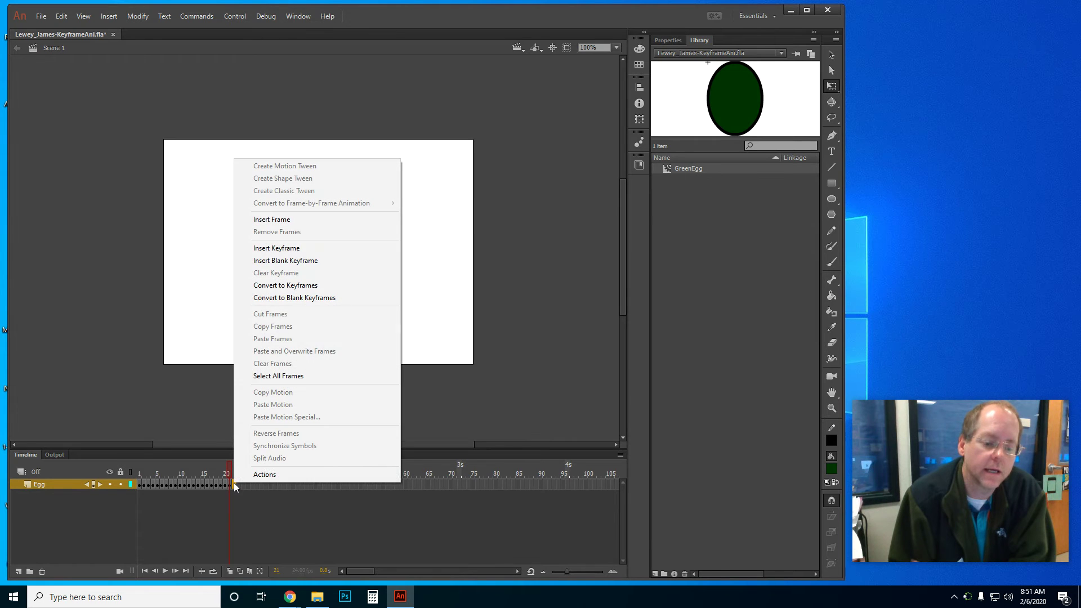
click(271, 249)
click(323, 288)
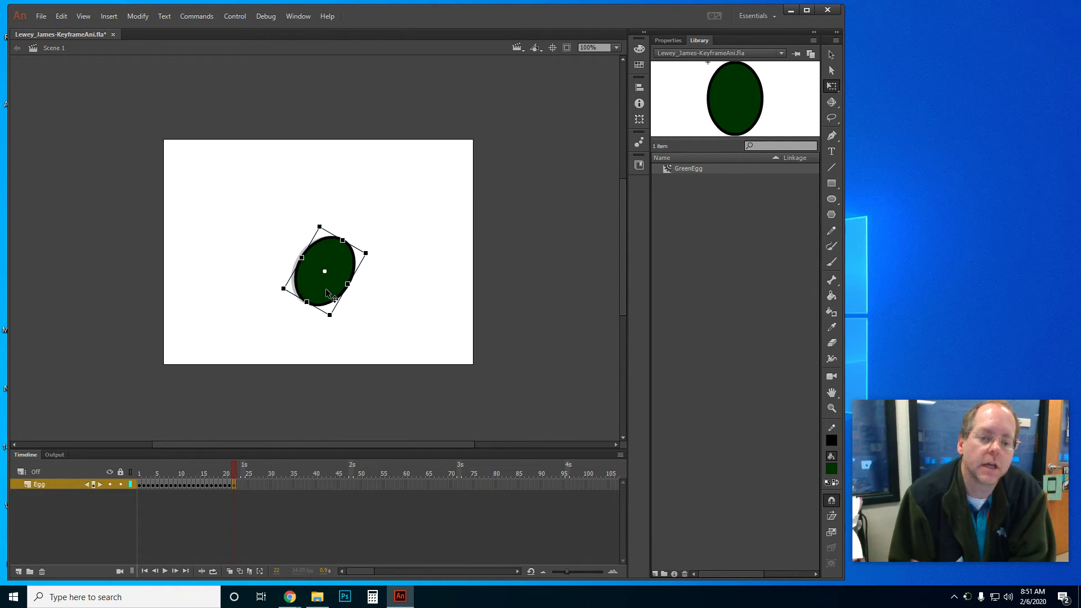
drag(335, 330, 320, 347)
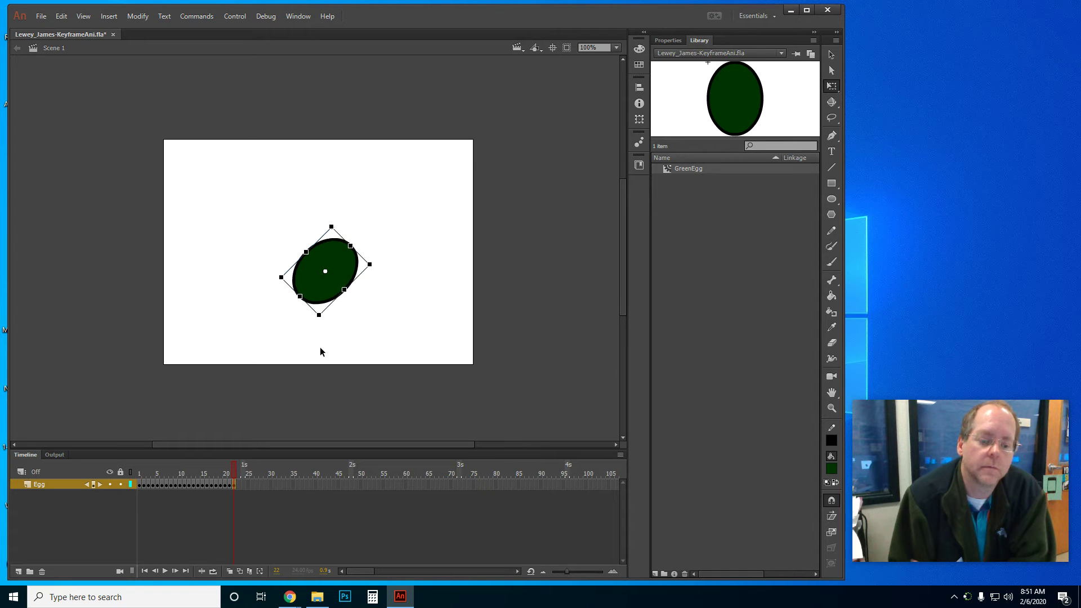
Step: Insert a keyframe at frame 23, nudge the egg 7 px to the right and rotate it about 30 degrees further clockwise
right_click(240, 485)
click(361, 288)
key(Right)
key(Right)
key(Right)
key(Right)
key(Right)
key(Right)
key(Right)
drag(384, 271, 384, 294)
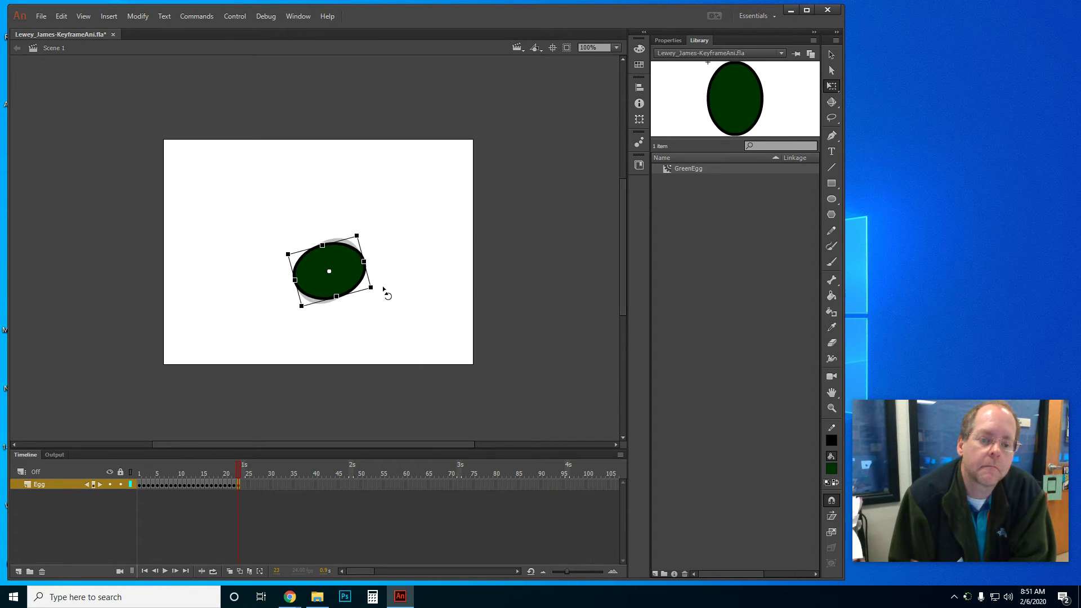
Step: Insert a keyframe at frame 24, shift the egg slightly right and rotate it about 30 degrees clockwise, just past horizontal
right_click(243, 484)
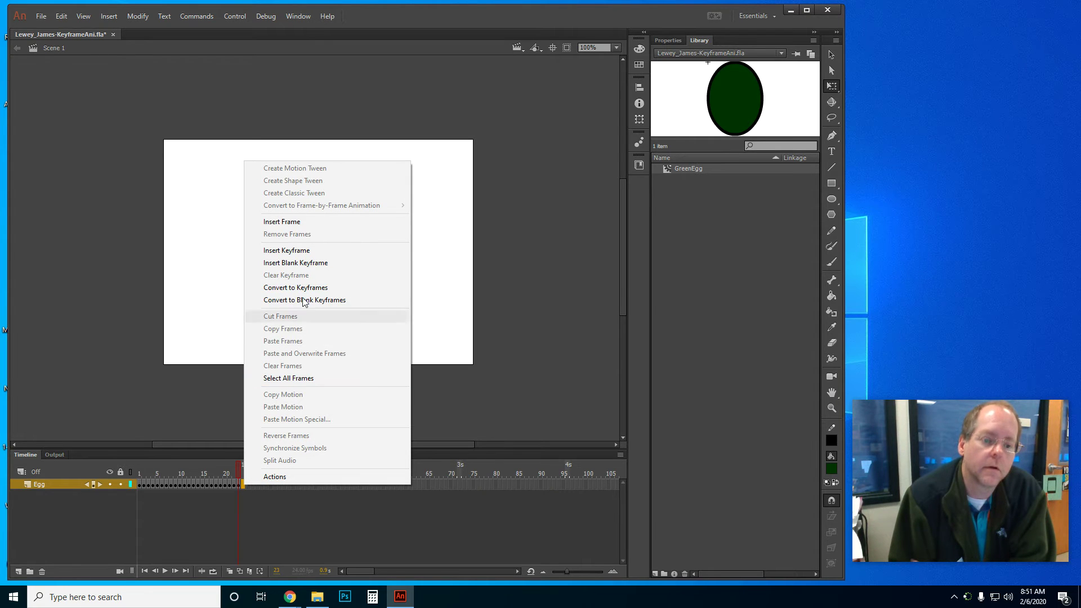
click(307, 254)
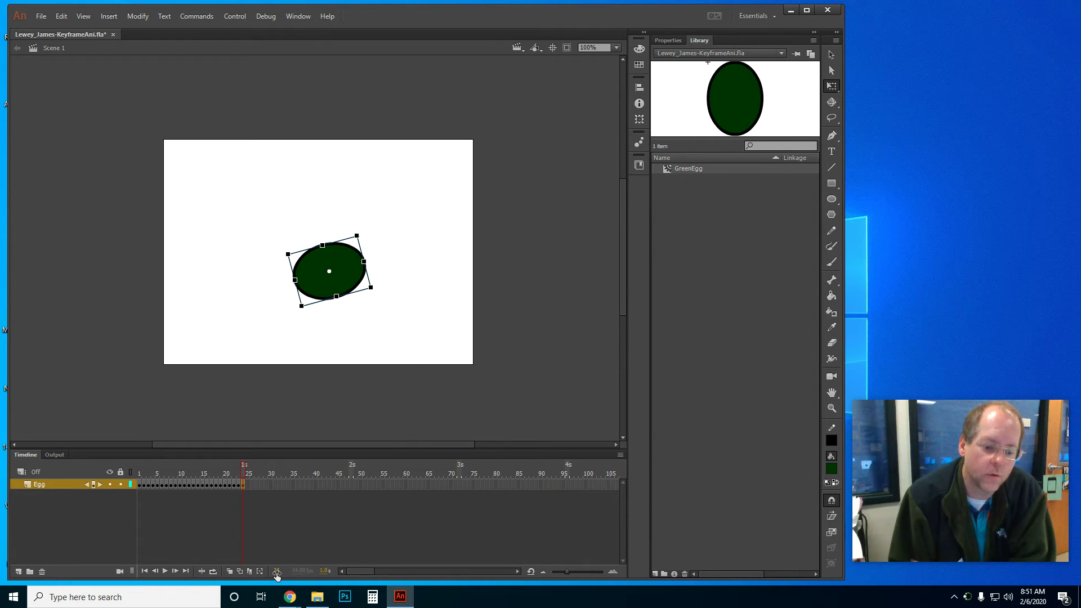
drag(357, 284, 374, 303)
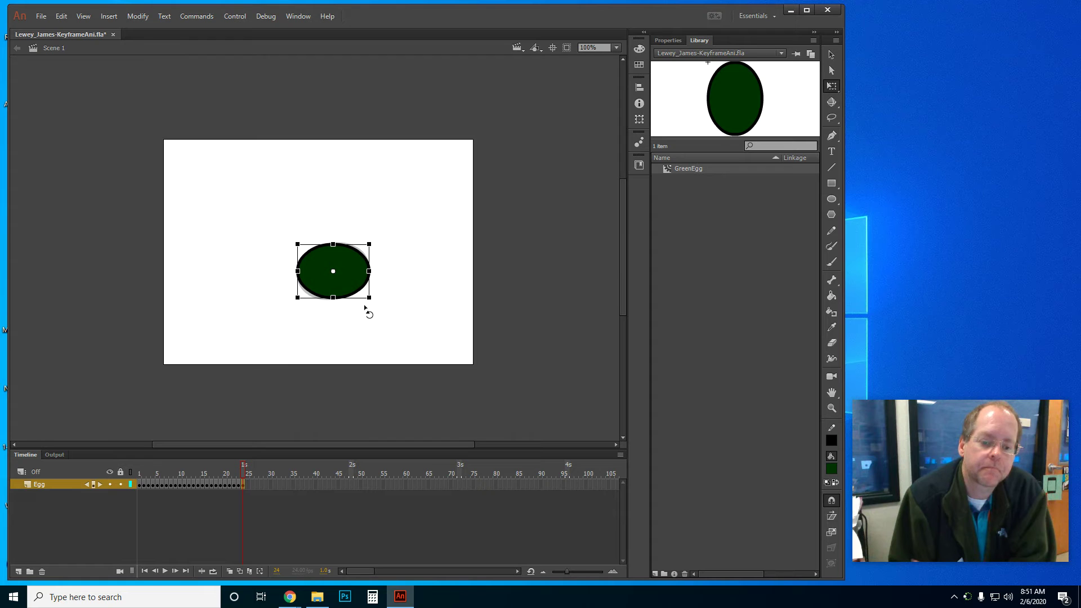
drag(366, 310, 356, 316)
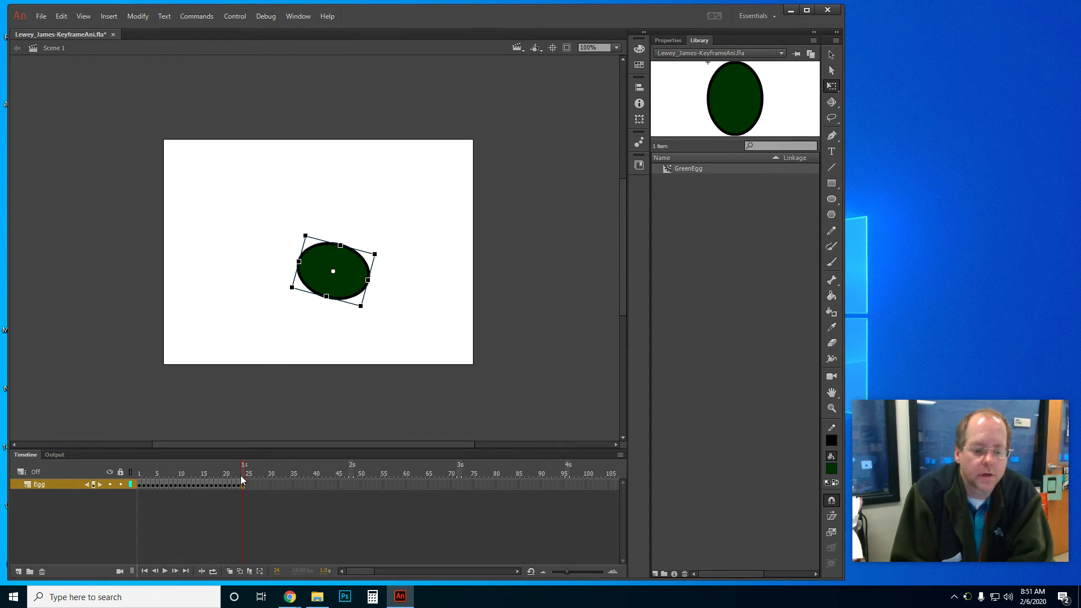
Step: Play the rolling egg animation from frame 1 on the timeline and preview it as a test movie
drag(241, 476, 136, 467)
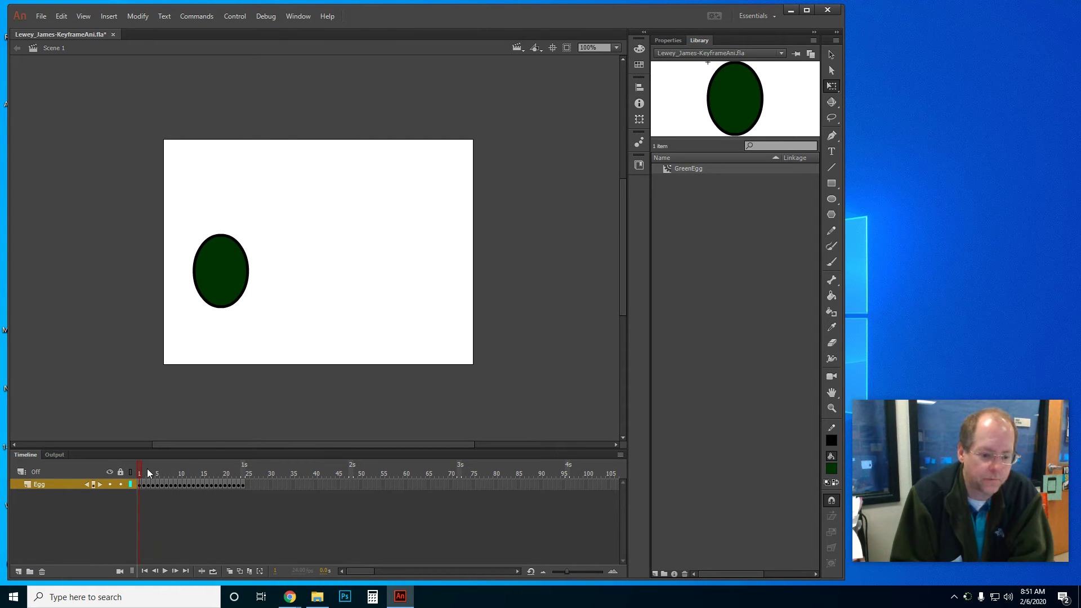
mouse_move(141, 472)
mouse_down()
mouse_move(153, 472)
mouse_move(140, 472)
mouse_up()
click(163, 571)
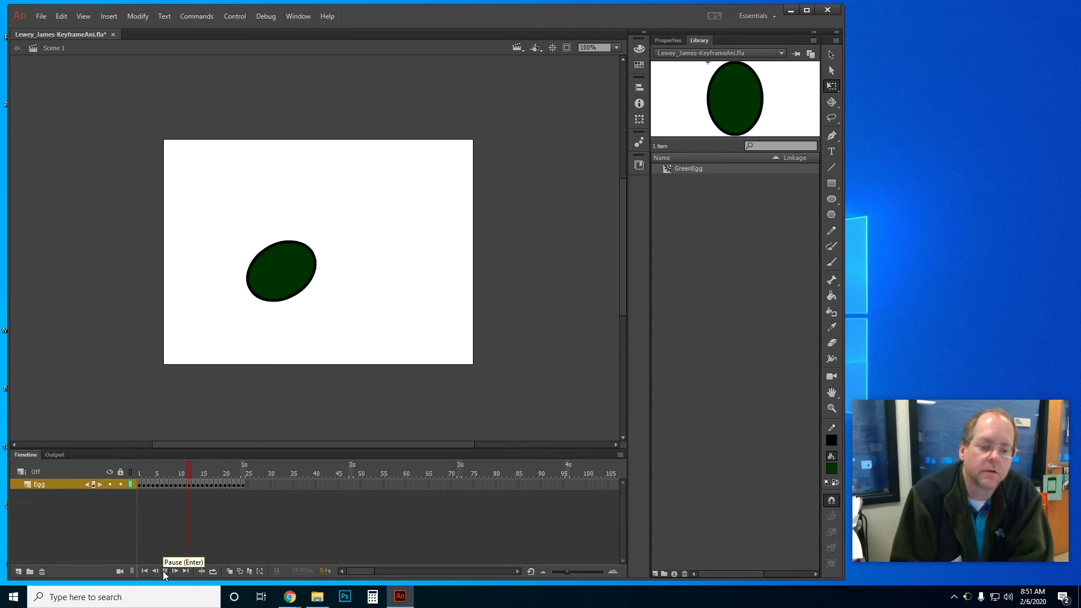
click(163, 571)
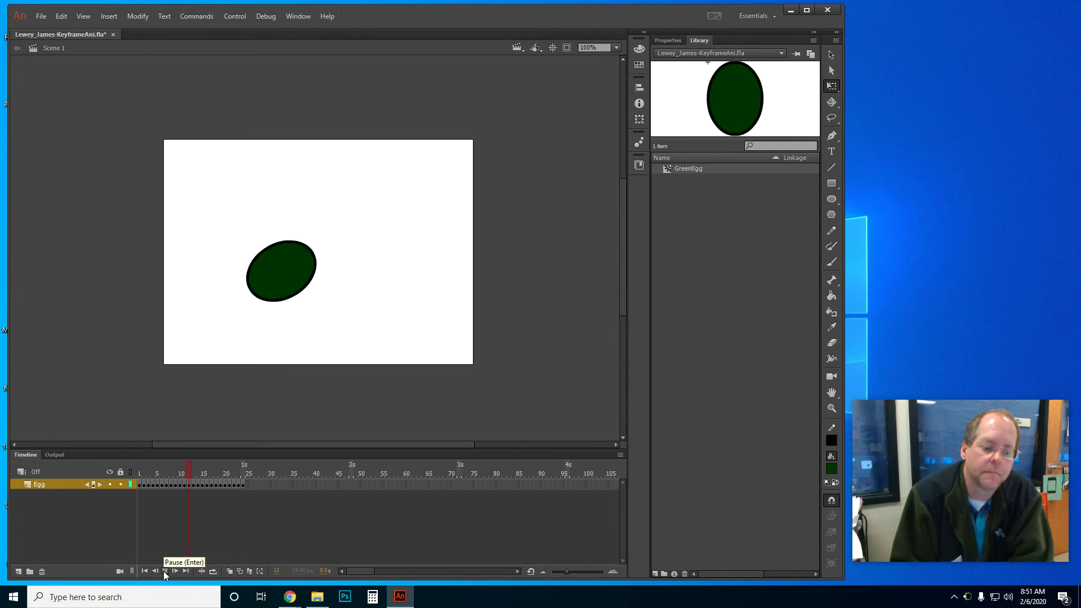
click(163, 572)
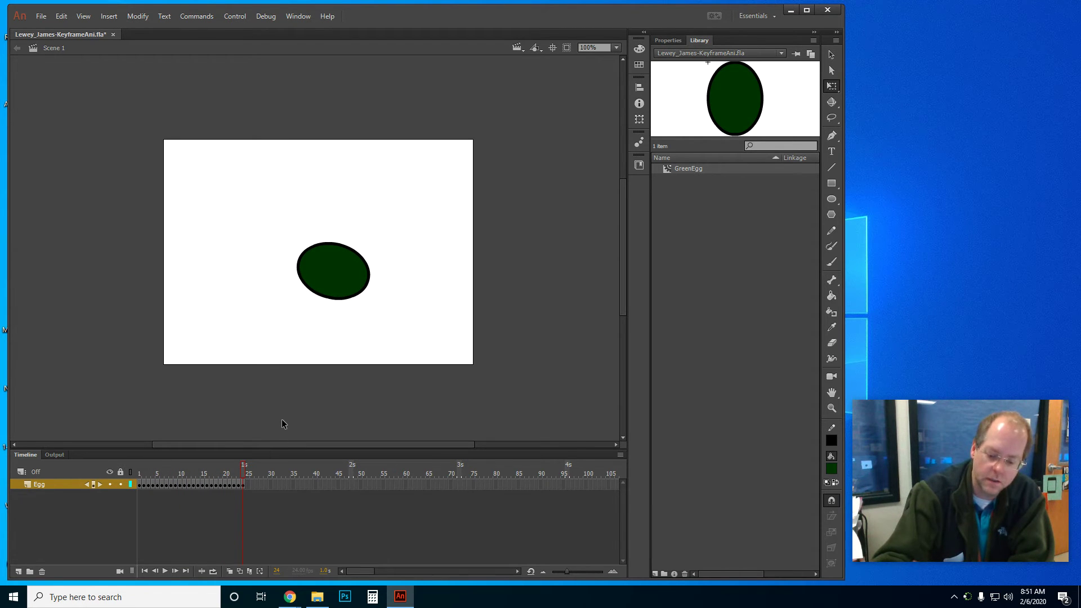
key(ctrl+Return)
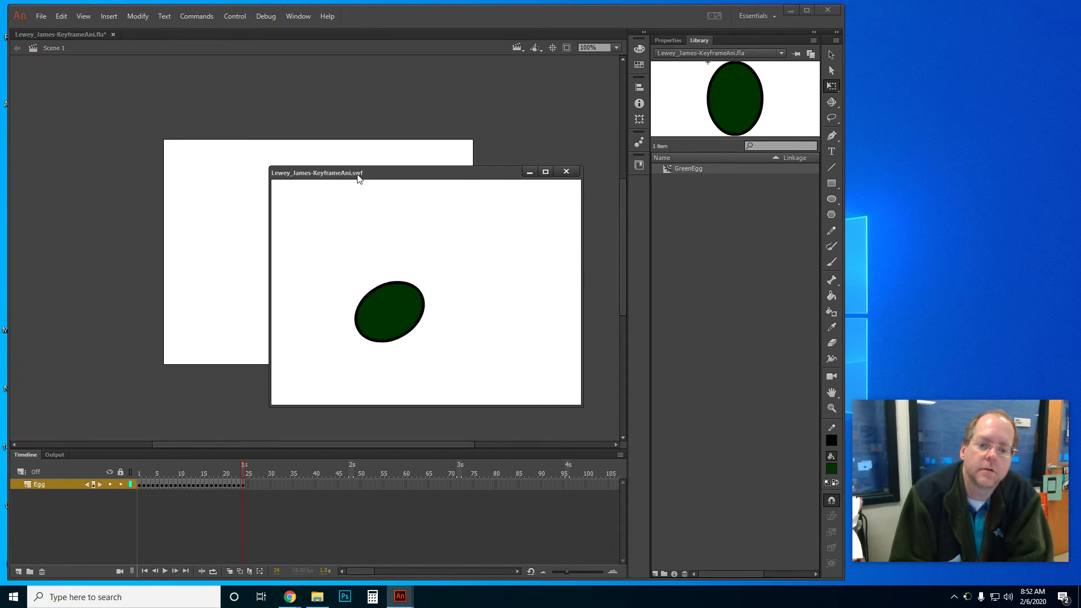
click(565, 172)
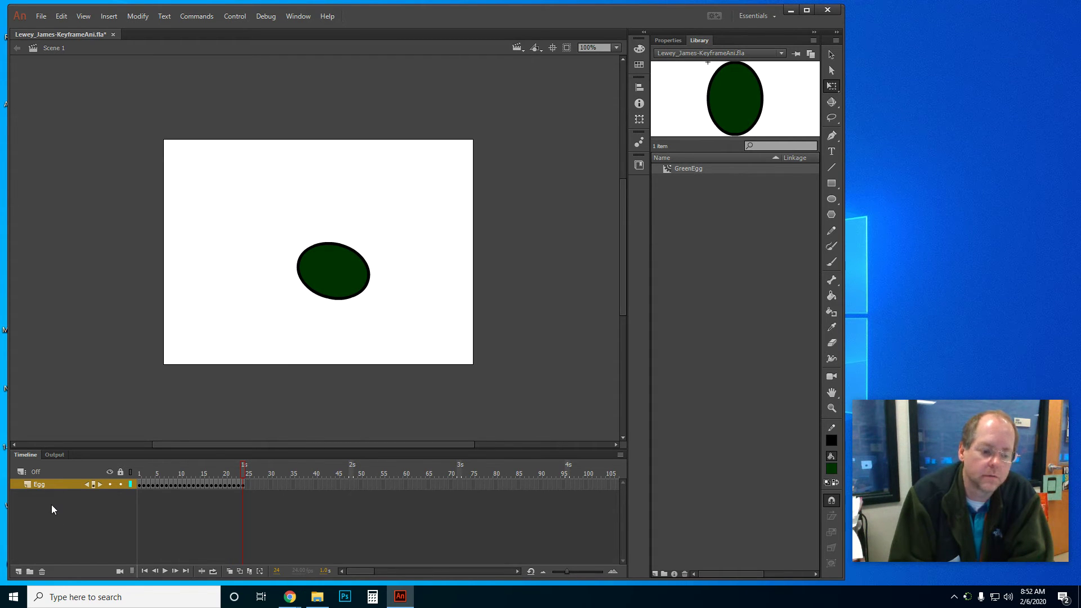
Step: Add a new layer above the Egg layer and name it Toast
click(18, 572)
double_click(43, 485)
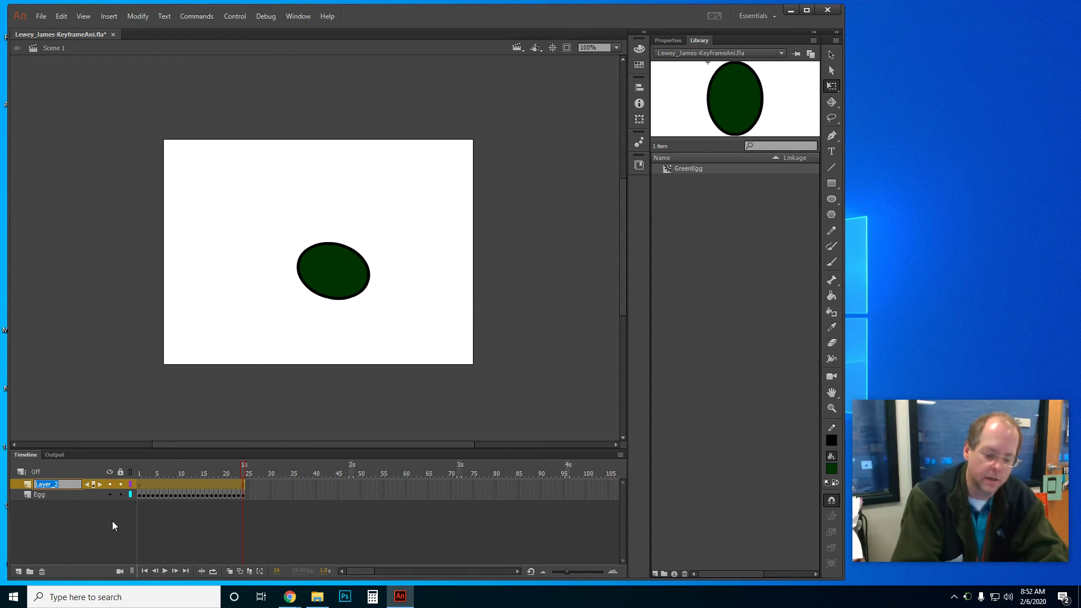
text(Toast)
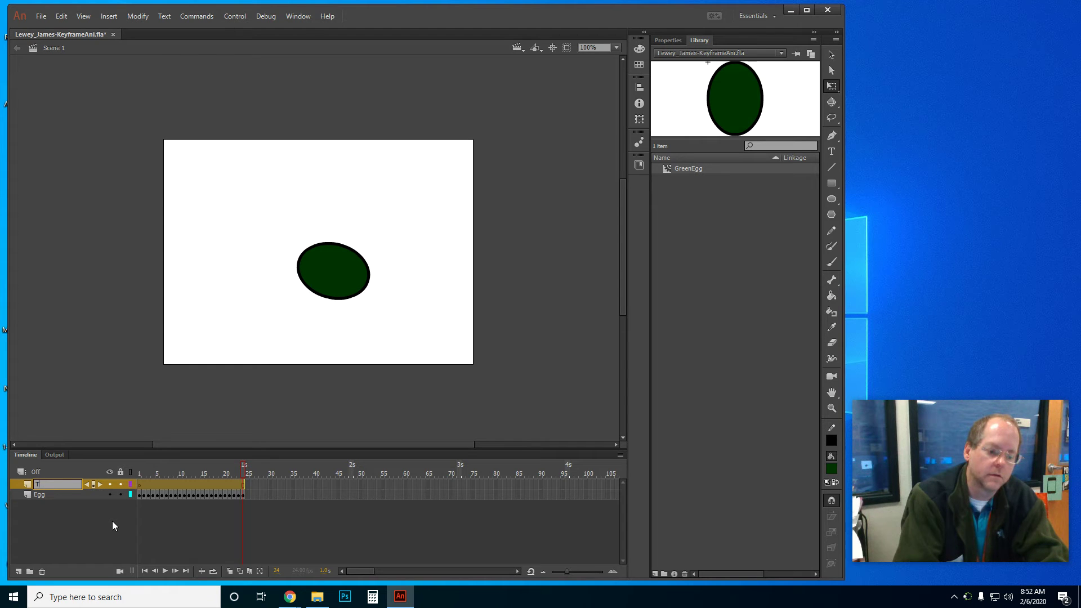
click(62, 529)
Step: Add another layer above Toast and name it Cheese
click(19, 572)
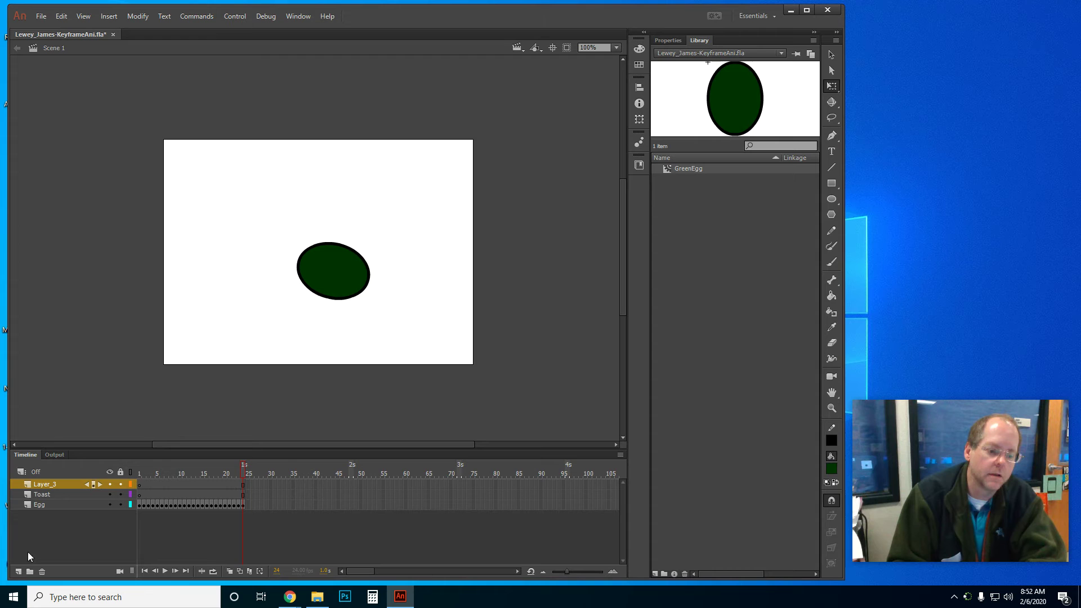
double_click(39, 484)
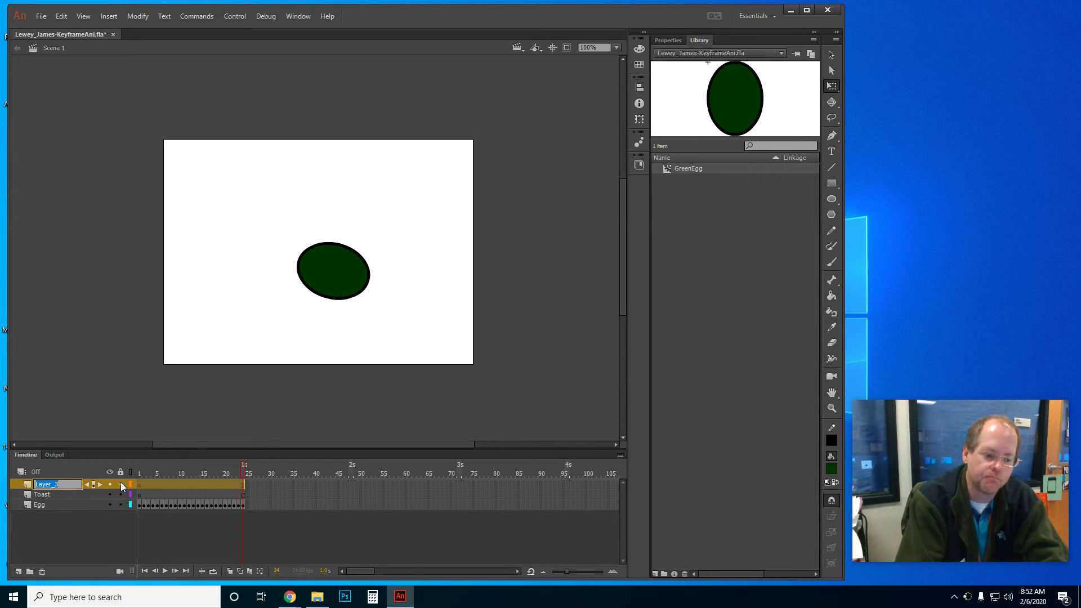
text(Cheese)
key(Return)
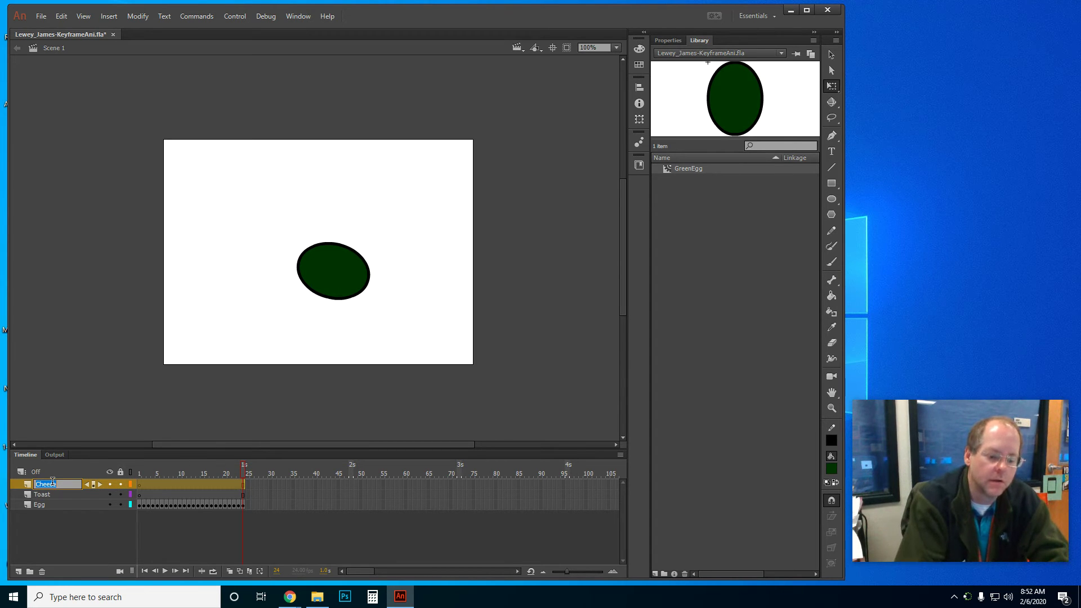
click(89, 531)
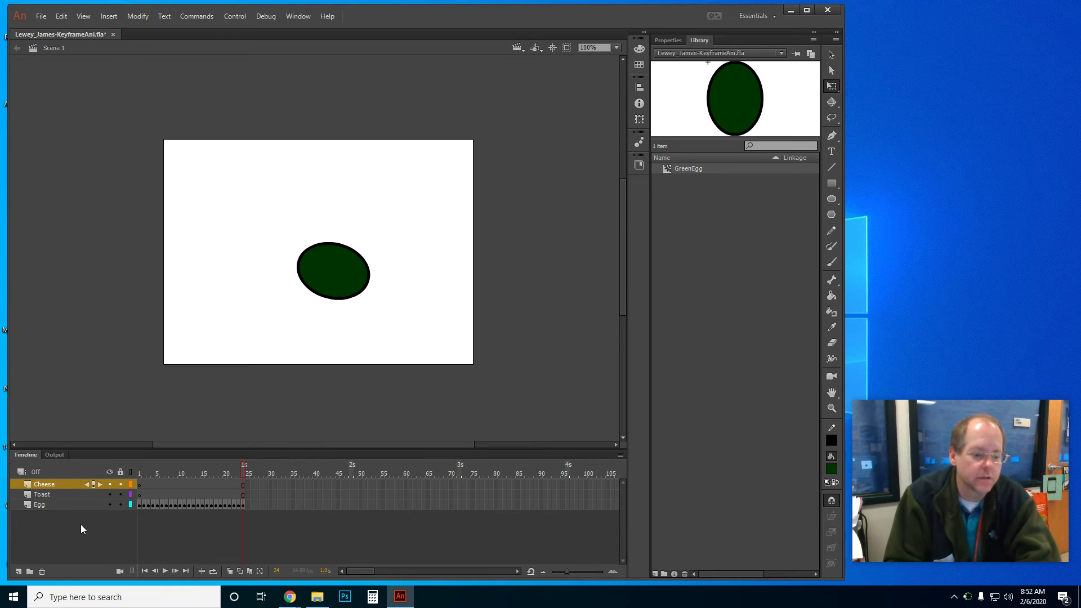
Step: Insert a keyframe at frame 1 of the Toast layer
click(48, 496)
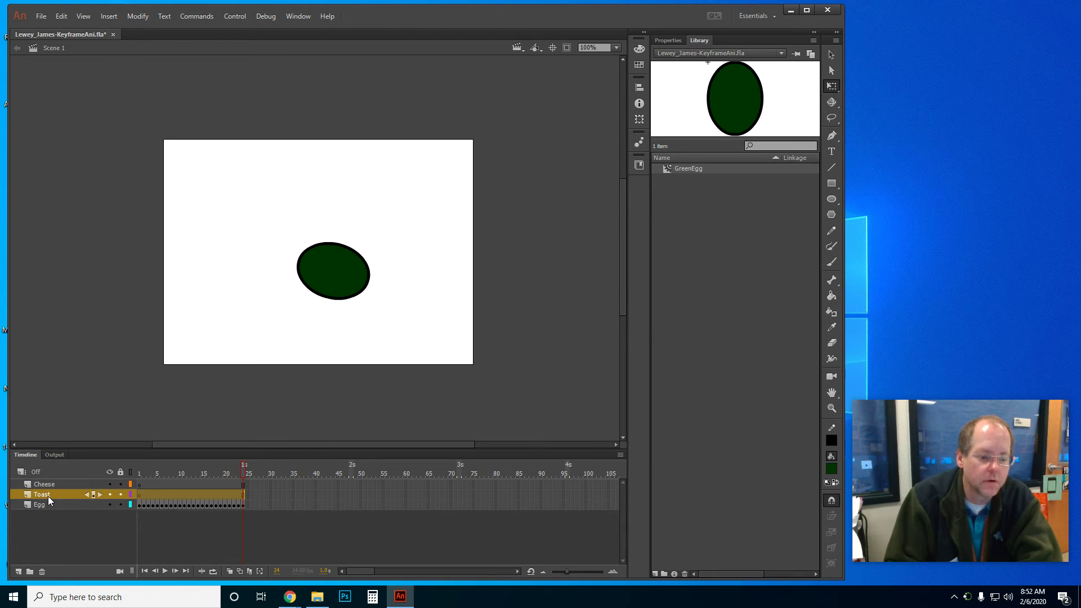
click(140, 475)
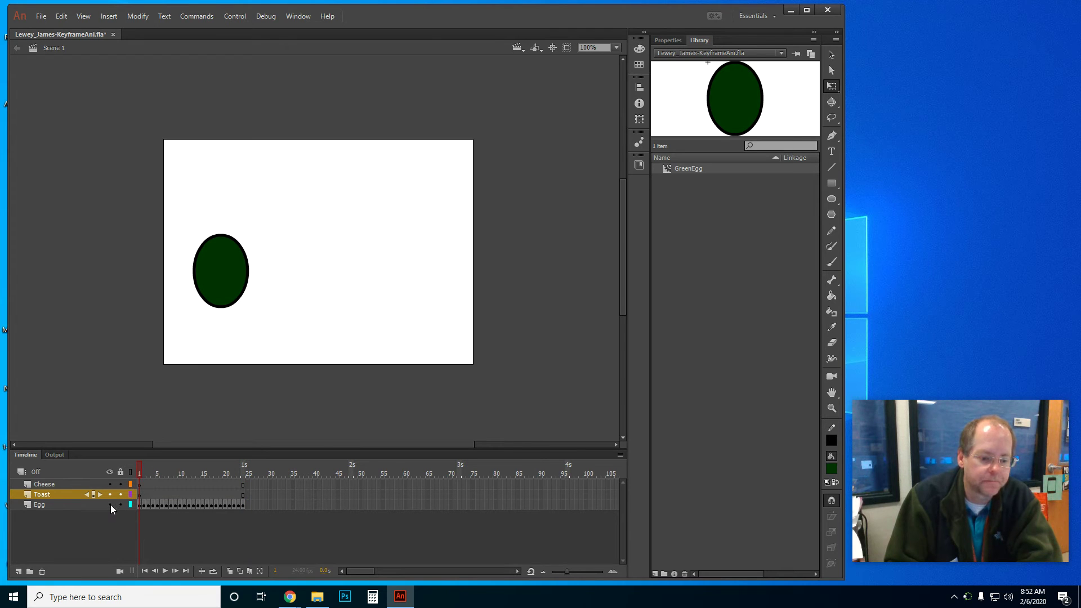
right_click(140, 494)
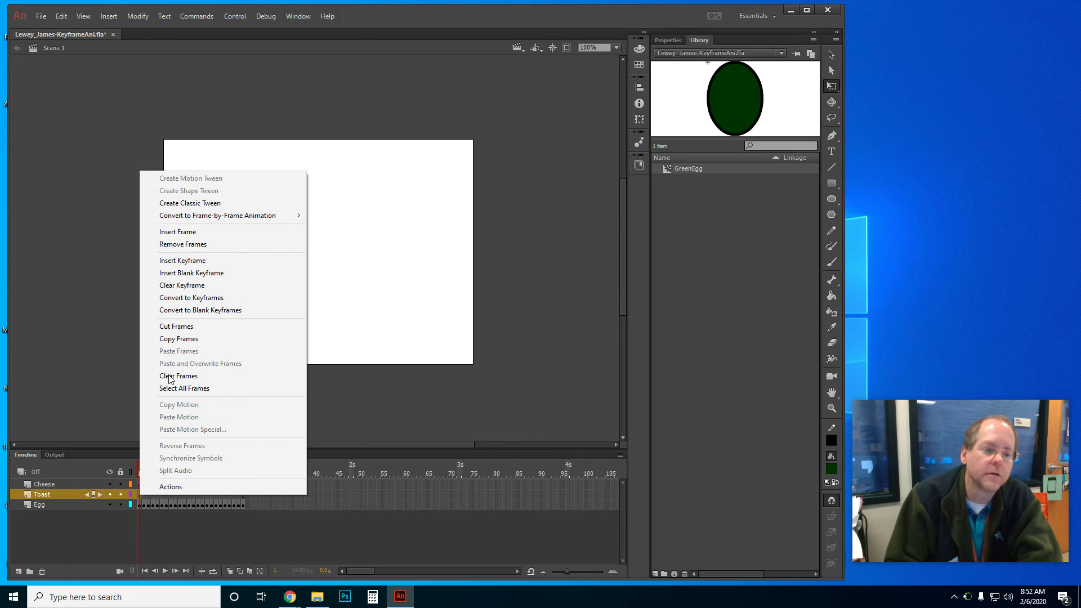
click(190, 262)
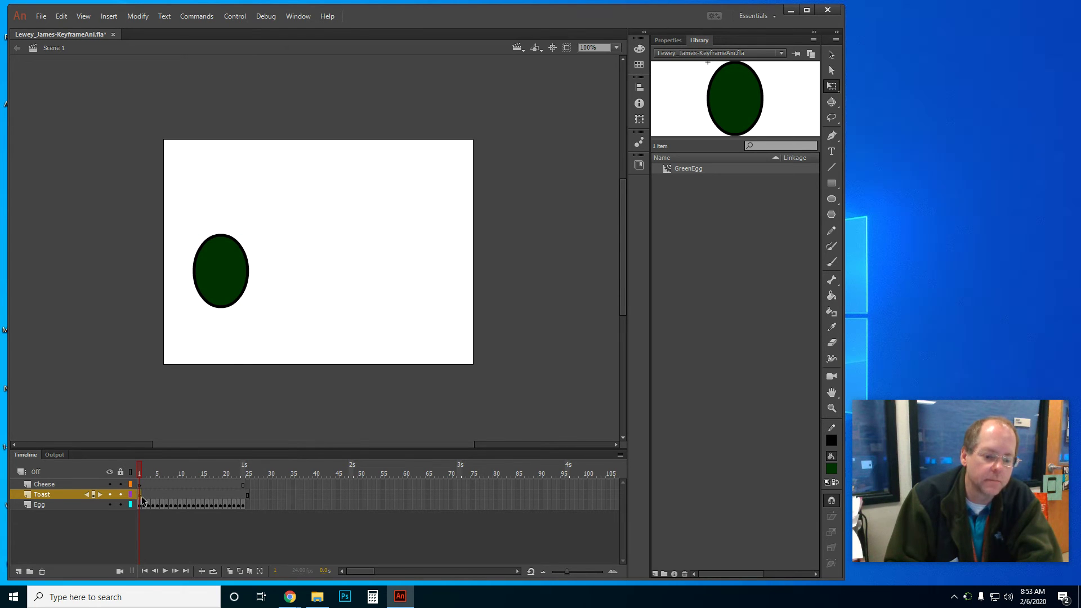
Step: Hide the Egg and Cheese layers and draw a blue rectangle about 82 × 117 px on the Toast layer in the stage's upper-right area
click(109, 505)
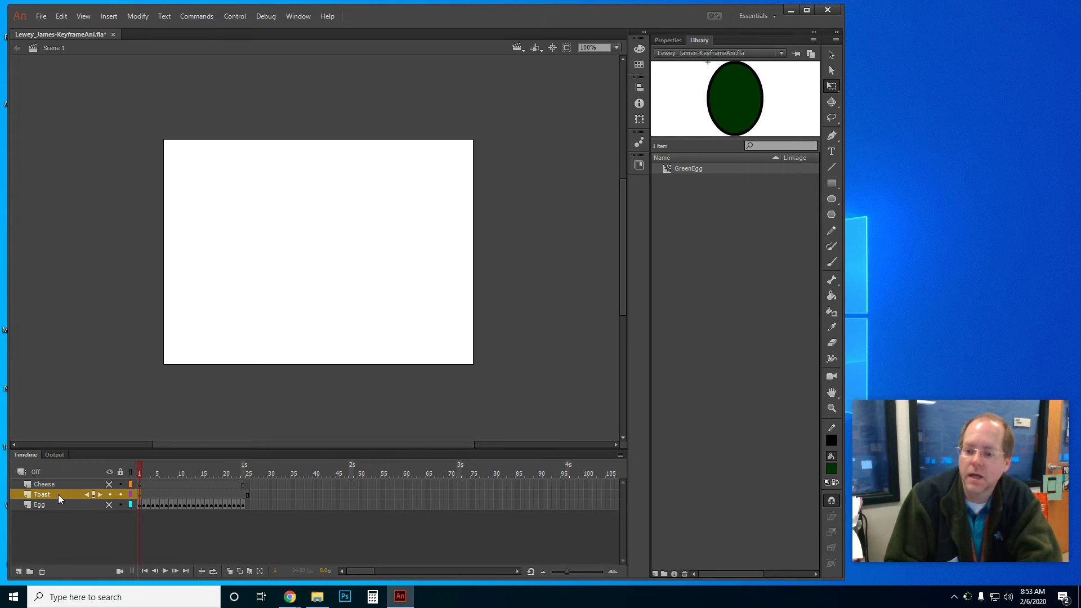
click(829, 188)
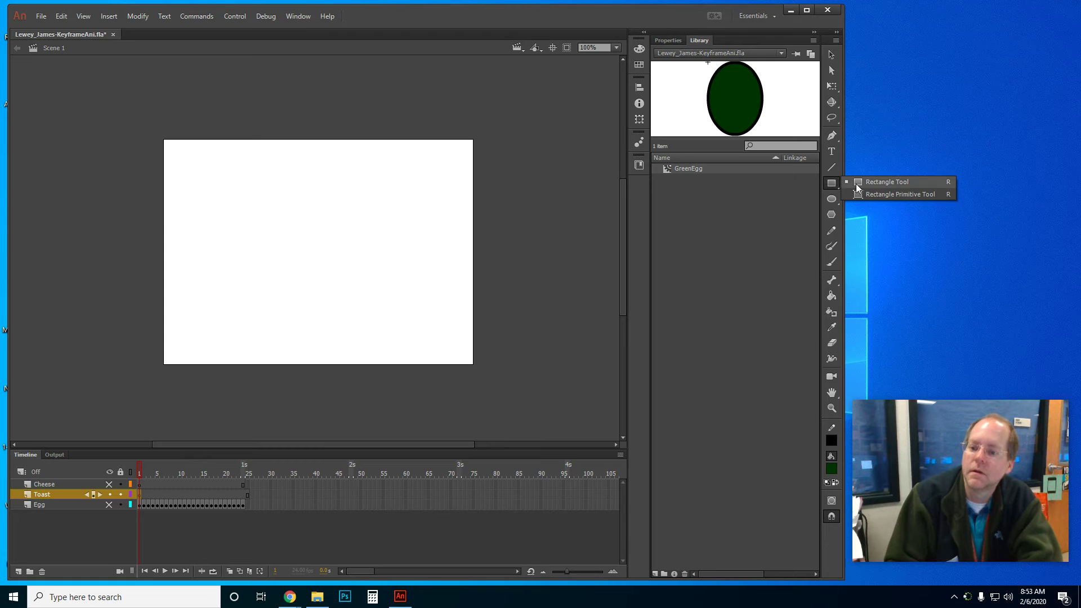
click(857, 185)
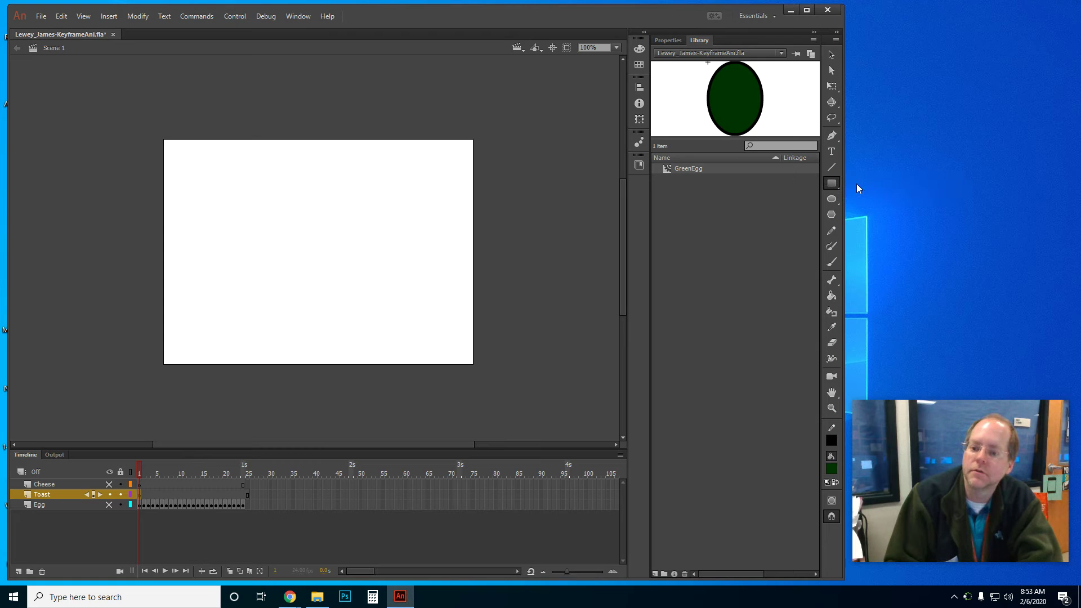
click(668, 40)
click(775, 103)
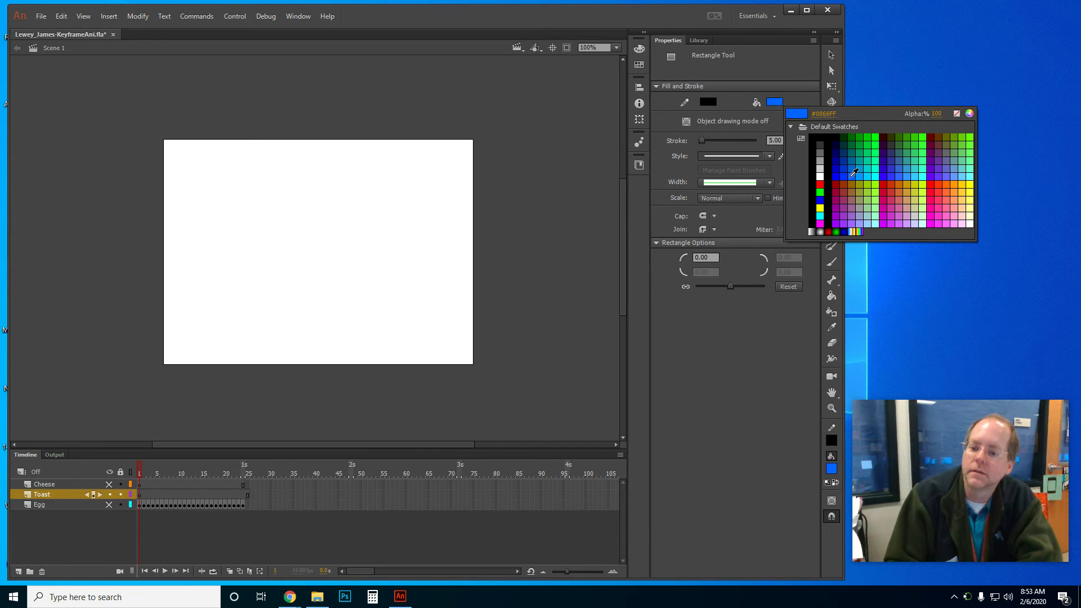
click(849, 177)
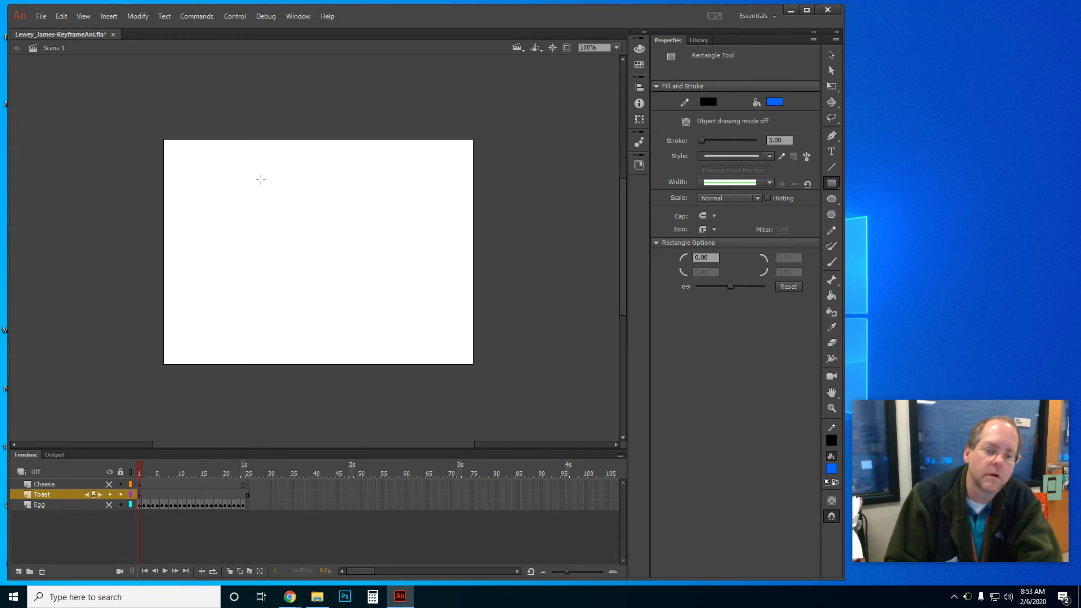
drag(390, 164, 438, 230)
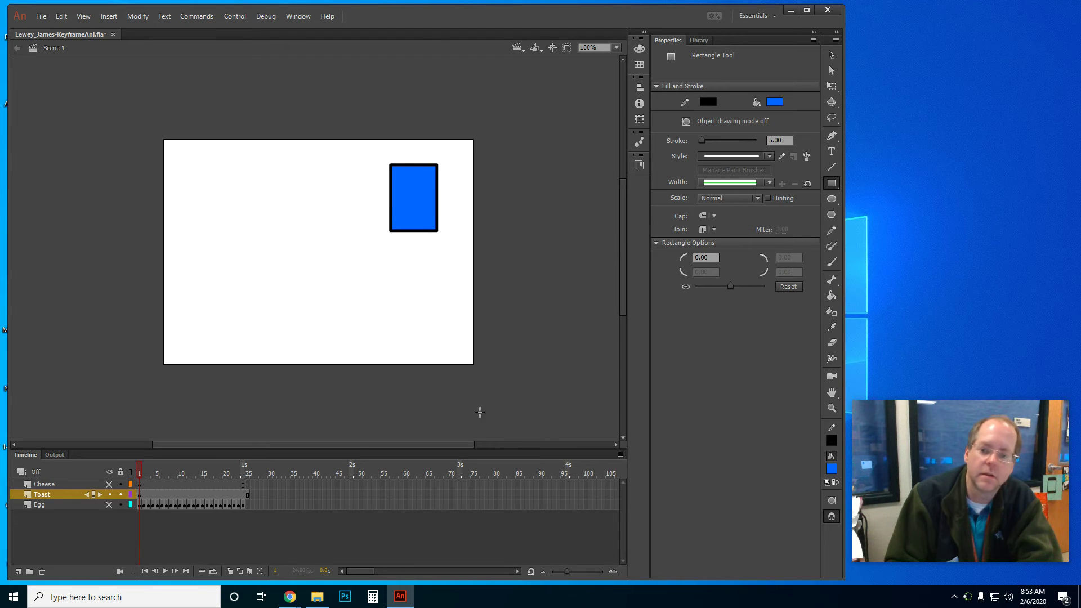
Step: Convert the whole blue rectangle, fill and stroke, into a Movie Clip symbol named BlueToast and preview it in the library
click(830, 55)
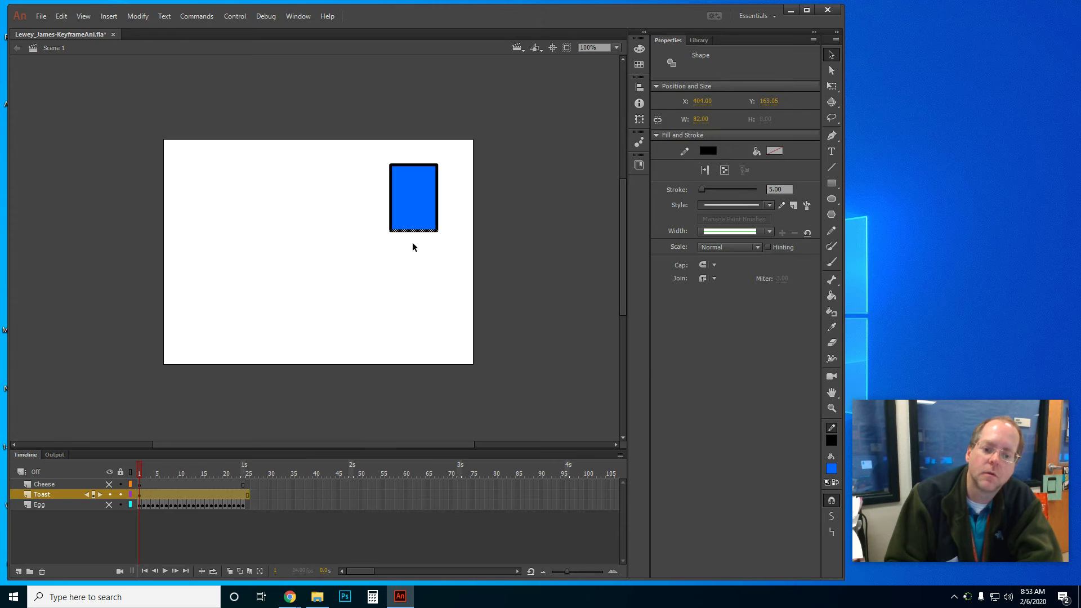
mouse_move(364, 148)
mouse_down()
mouse_move(417, 180)
mouse_move(467, 251)
mouse_up()
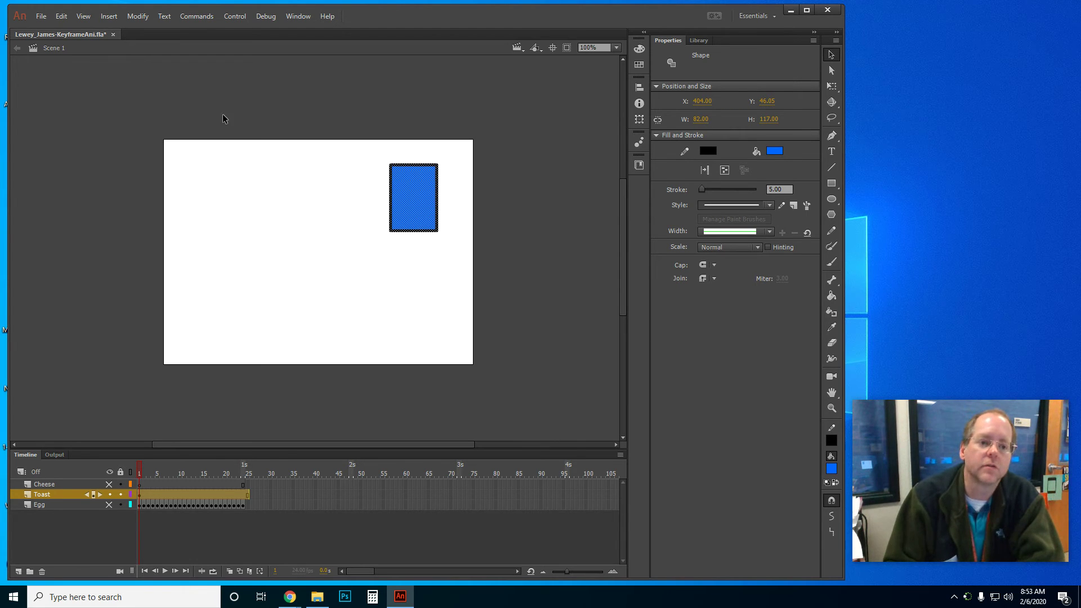
click(139, 18)
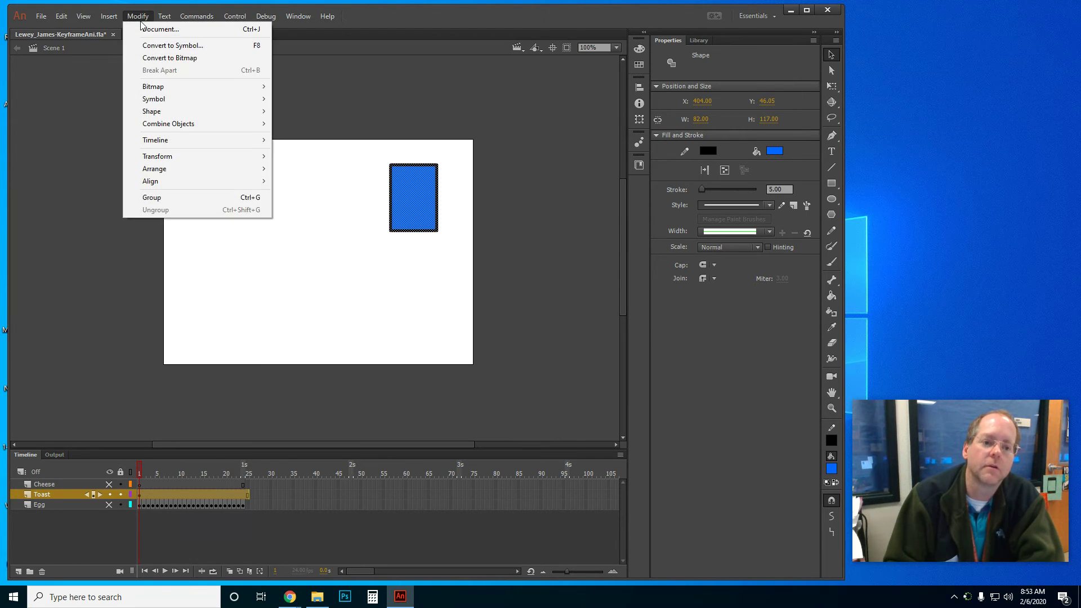
click(175, 46)
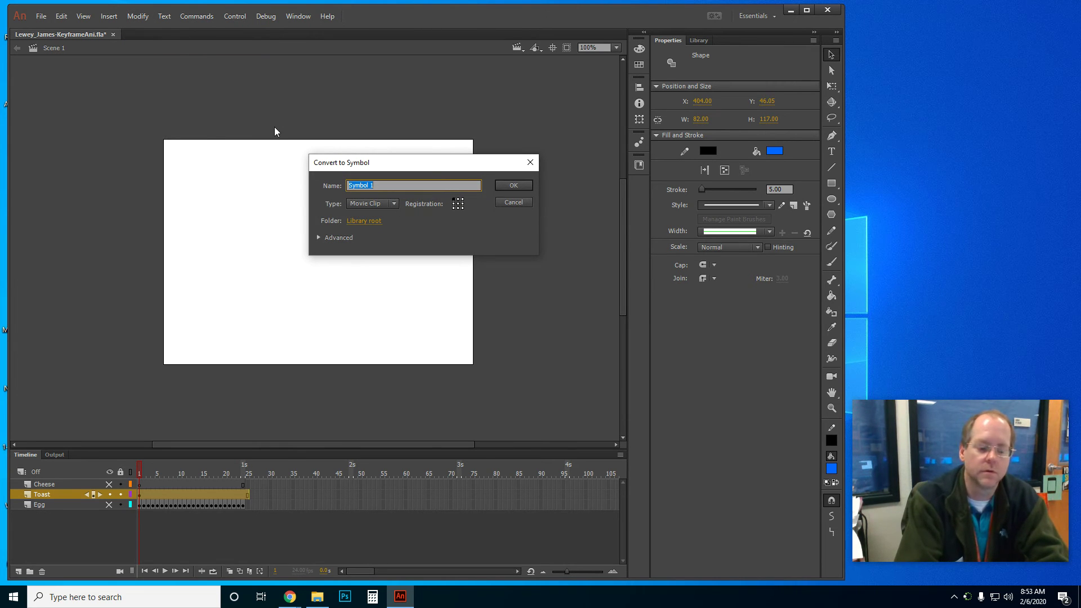
key(BackSpace)
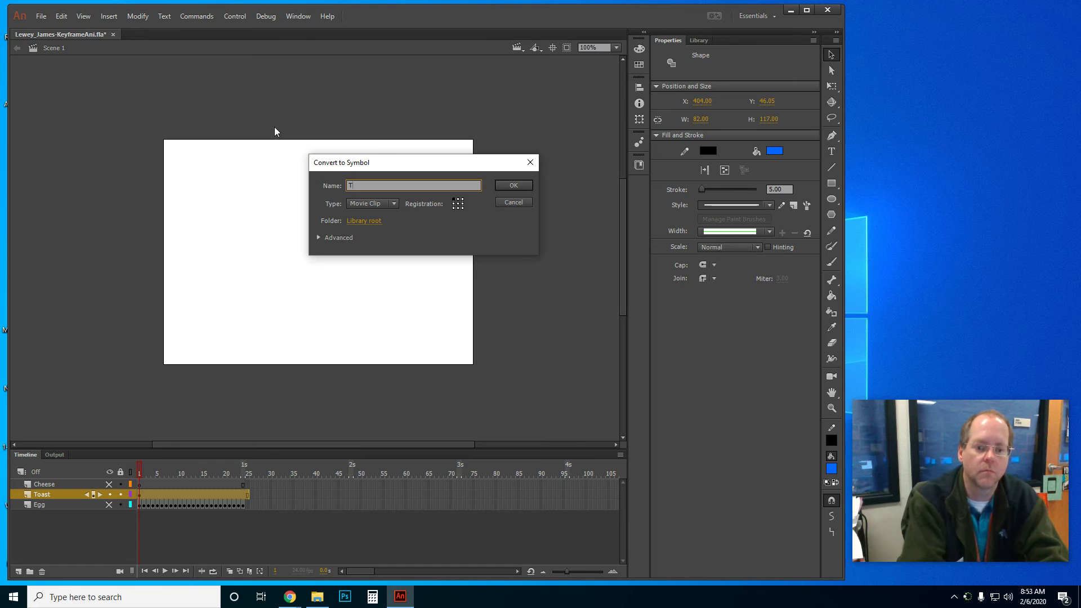
text(BlueToast)
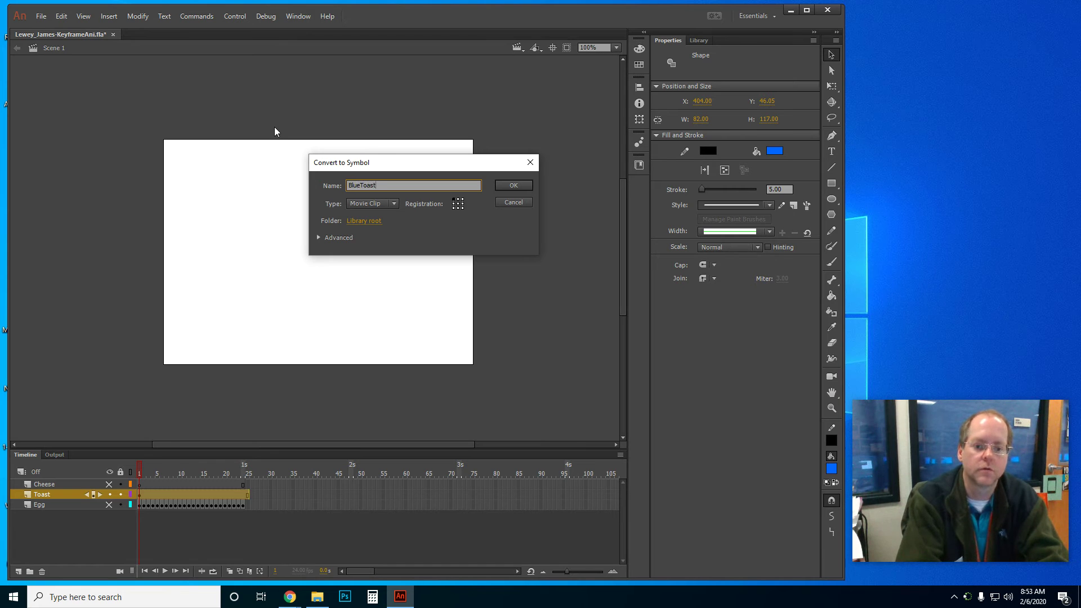
click(393, 204)
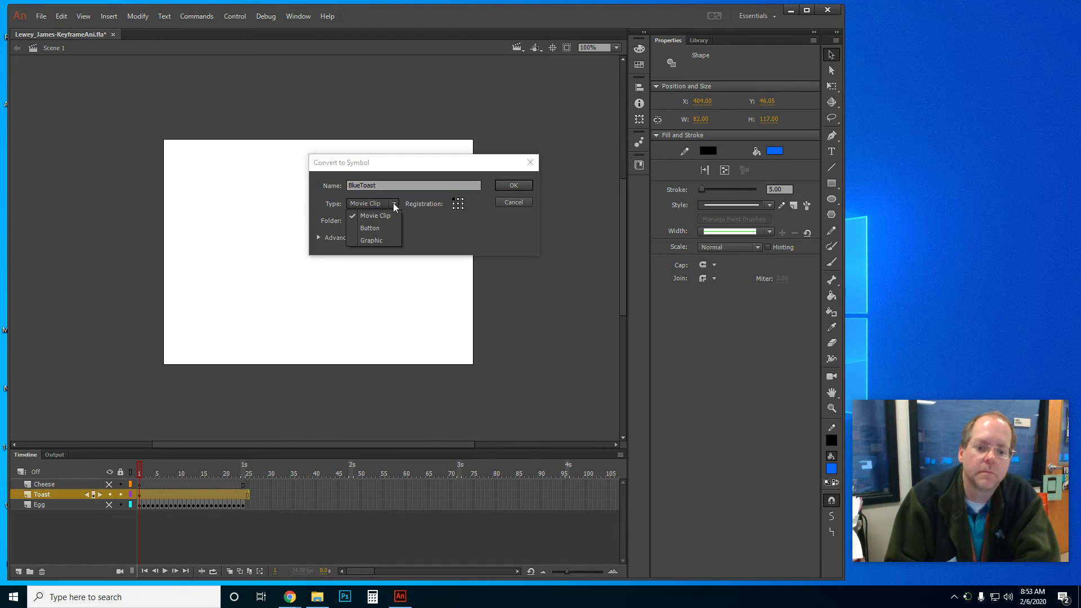
click(390, 219)
click(421, 222)
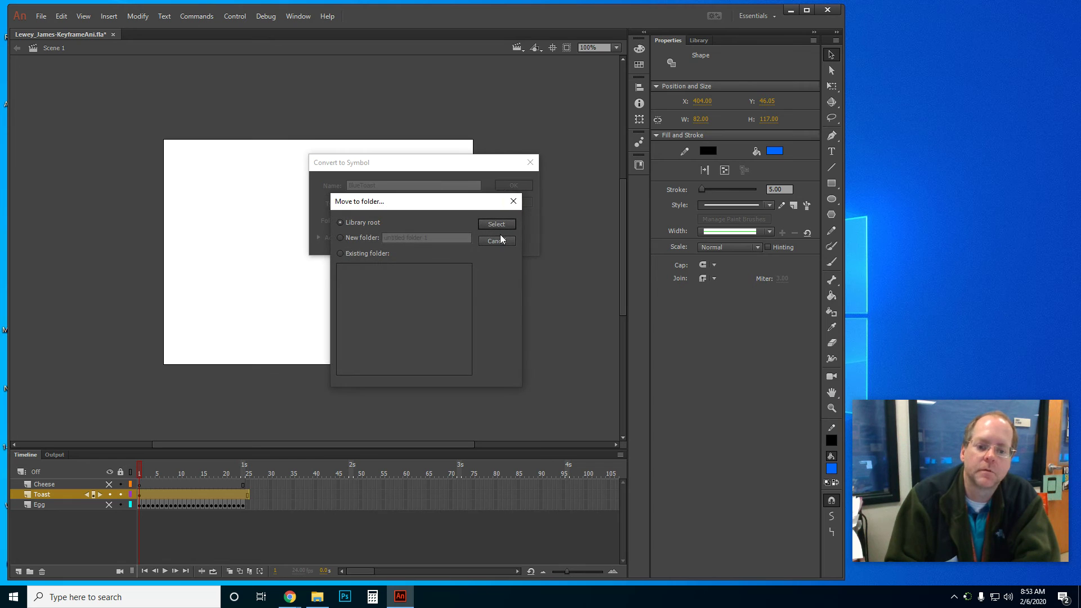
click(500, 240)
click(508, 185)
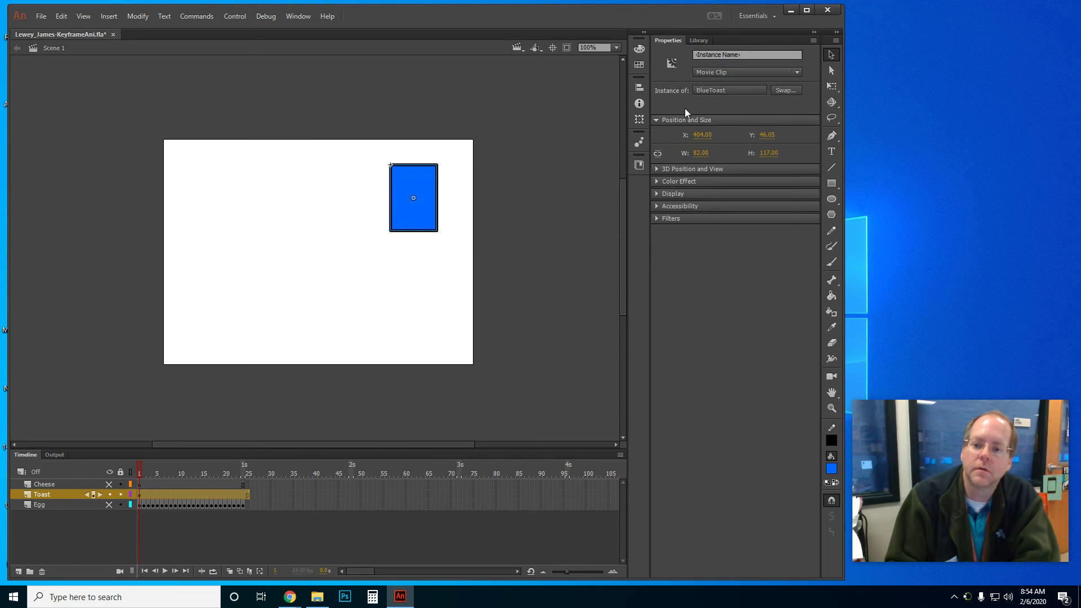
click(699, 41)
click(691, 178)
click(691, 169)
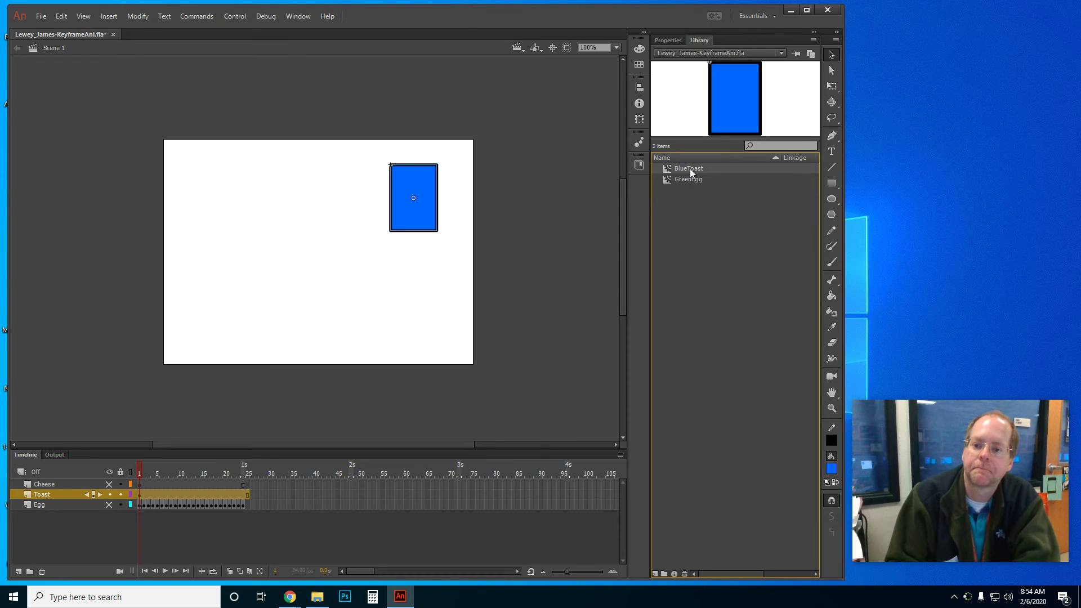
click(669, 41)
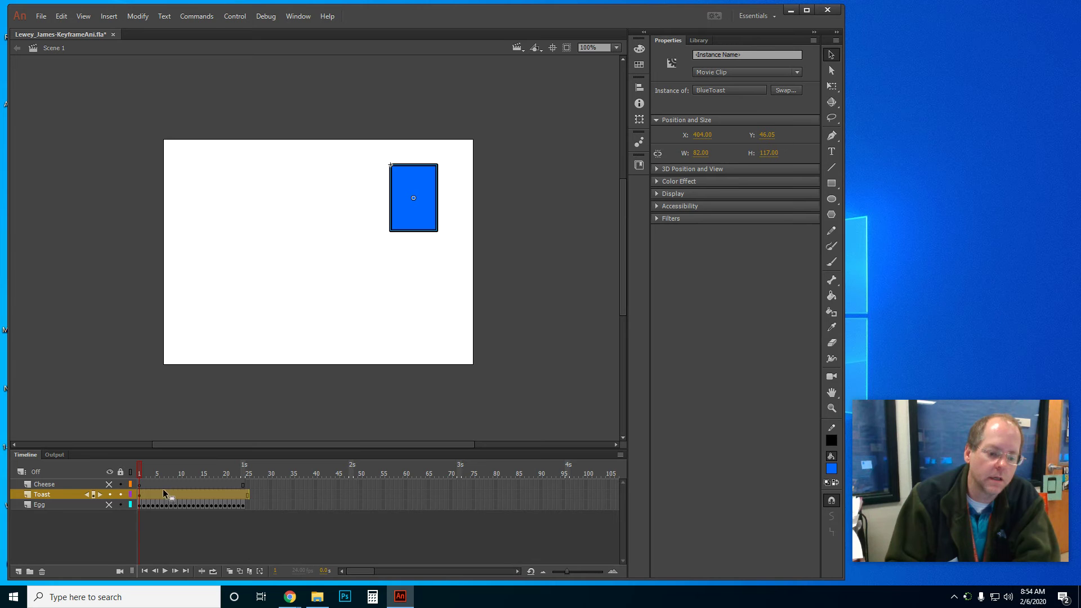
Step: Insert a keyframe at frame 2 of the Toast layer and move the BlueToast slightly left to about X 392
right_click(143, 494)
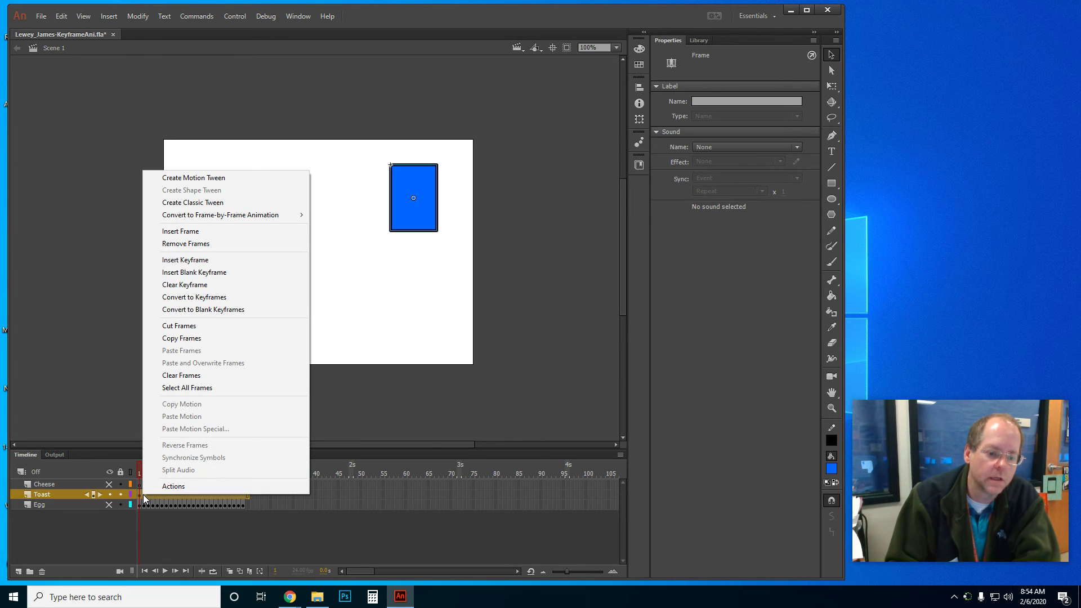
key(Escape)
right_click(143, 494)
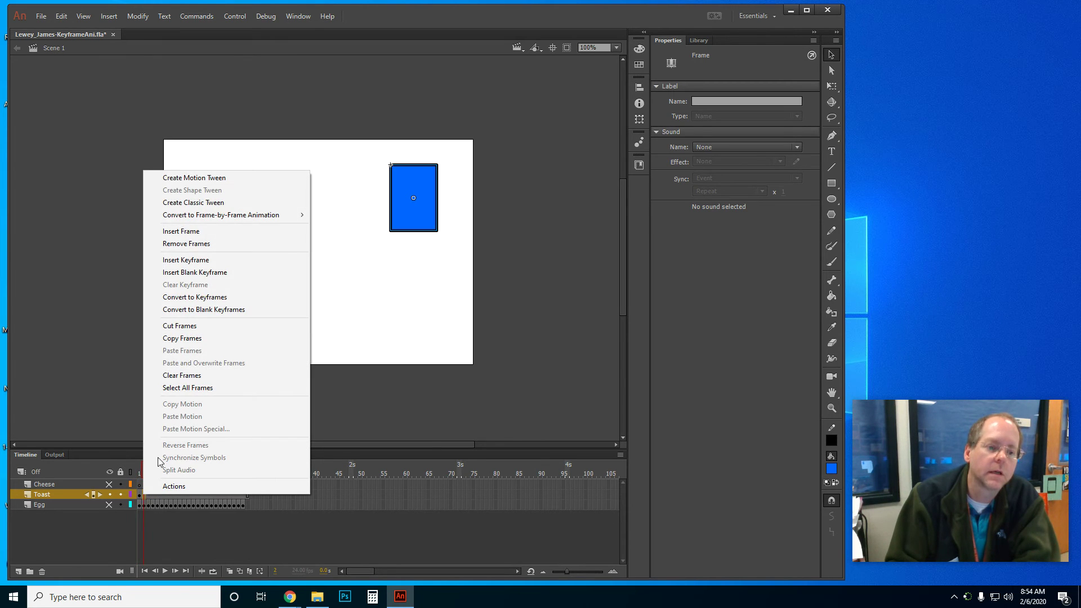
click(191, 261)
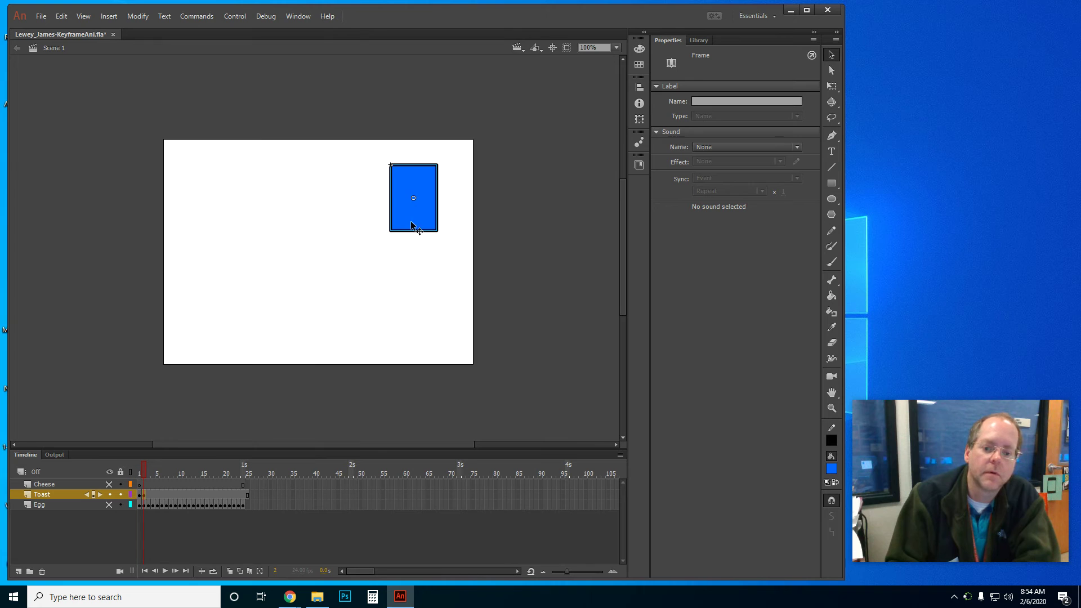
drag(411, 221, 403, 221)
Step: Rotate the BlueToast slightly counterclockwise at frame 2 with Free Transform
click(137, 15)
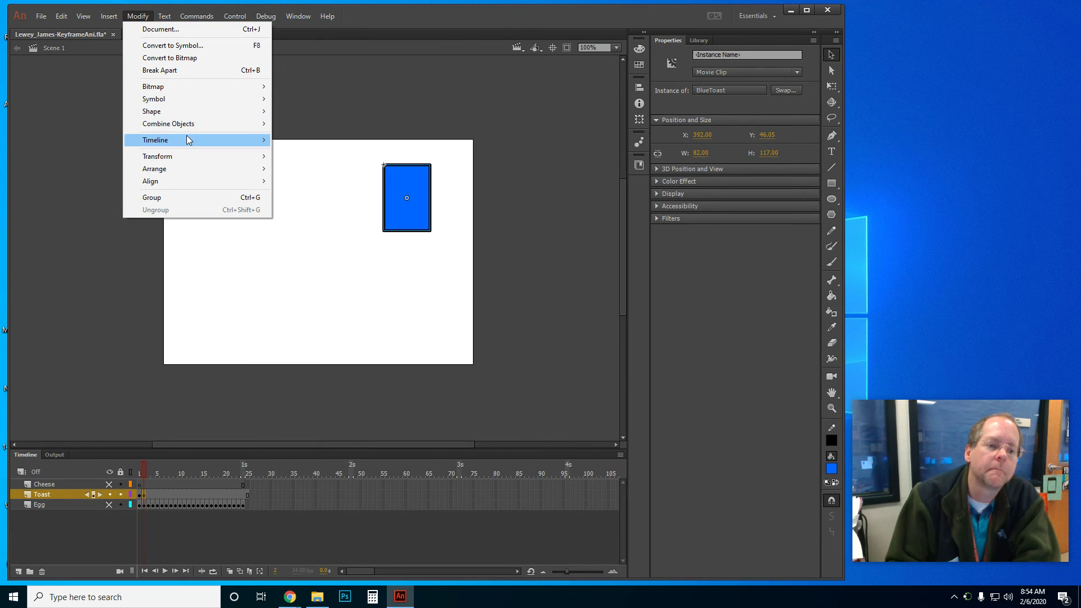
mouse_move(204, 159)
click(324, 158)
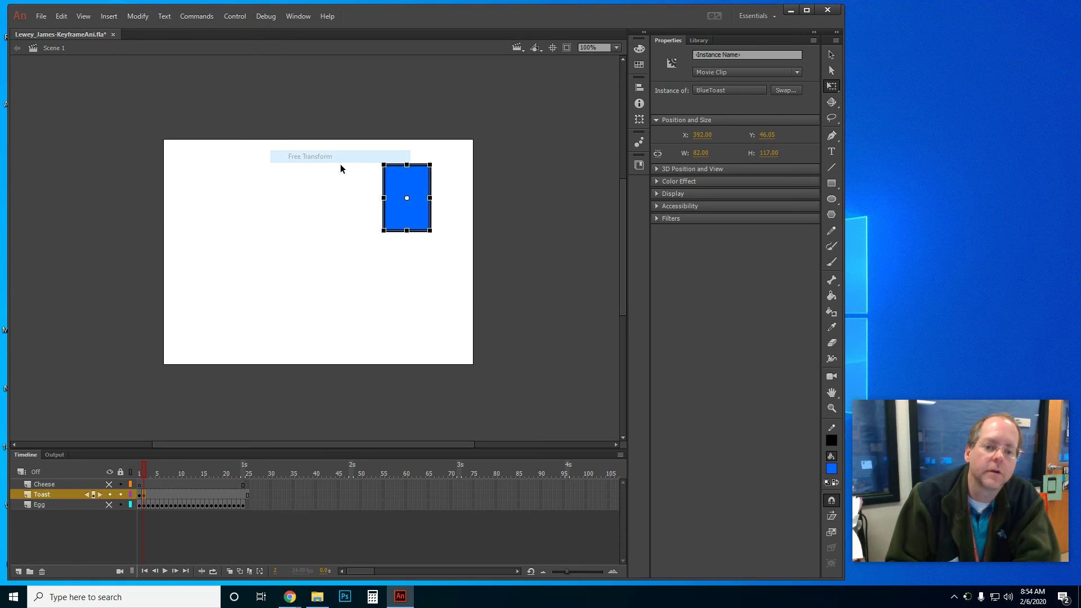
drag(376, 161, 368, 171)
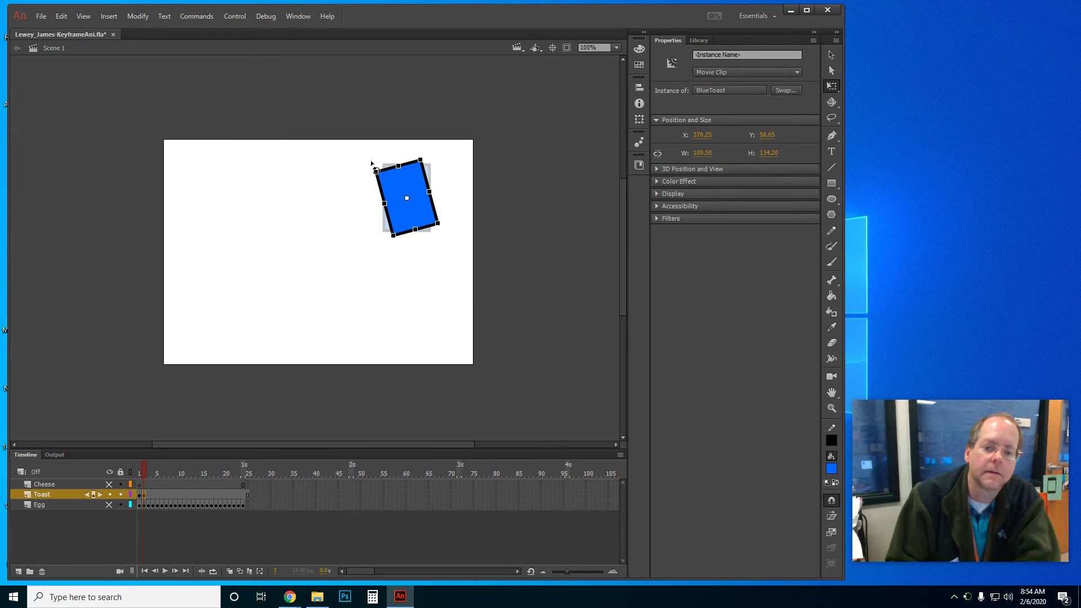
Step: Insert a keyframe at frame 3 of the Toast layer, then shift the BlueToast slightly left and rotate it further counterclockwise
right_click(148, 498)
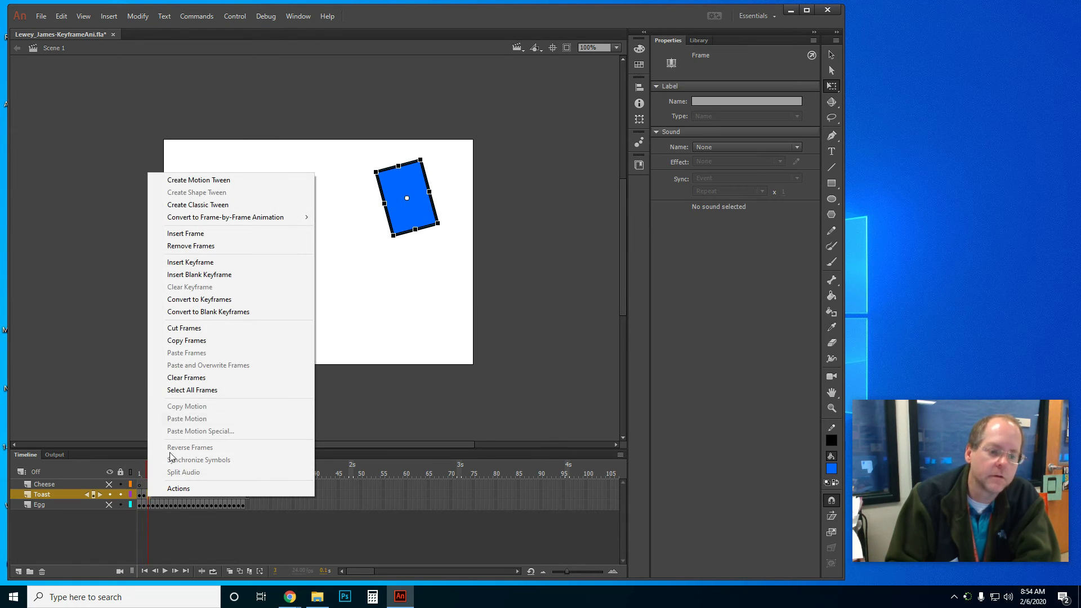
click(186, 262)
drag(374, 168, 364, 181)
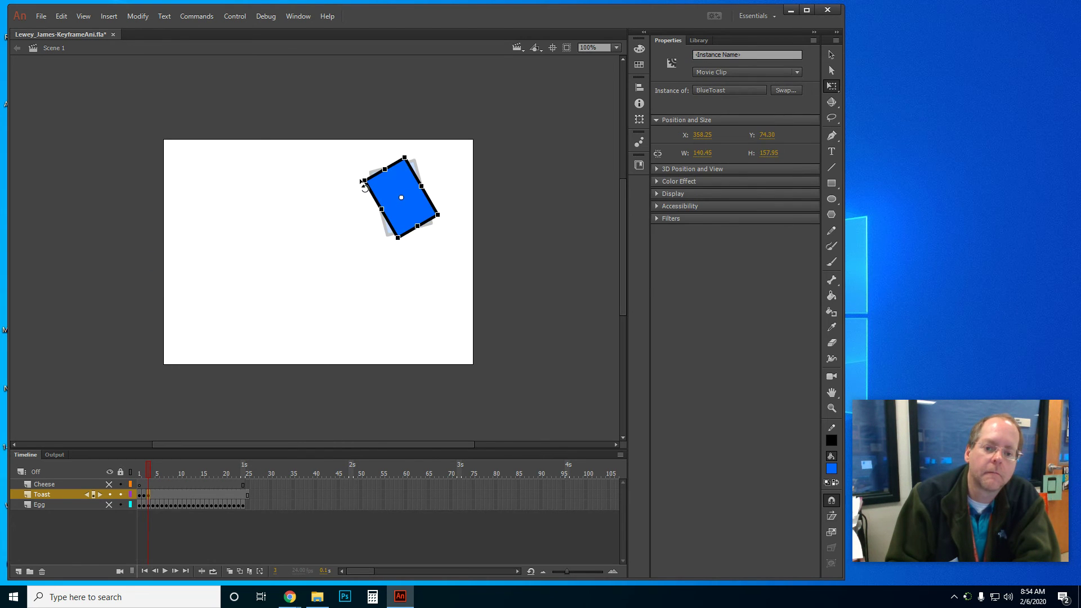
Step: Insert a keyframe at frame 4 of the Toast layer, with the BlueToast moved slightly left and turned further counterclockwise
click(152, 497)
right_click(152, 496)
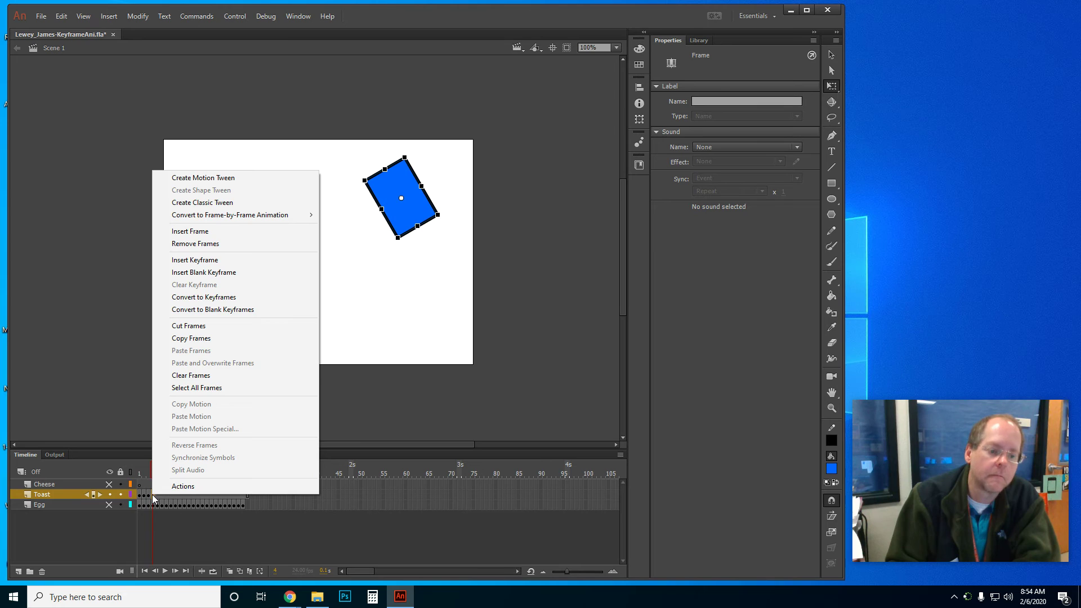
click(185, 261)
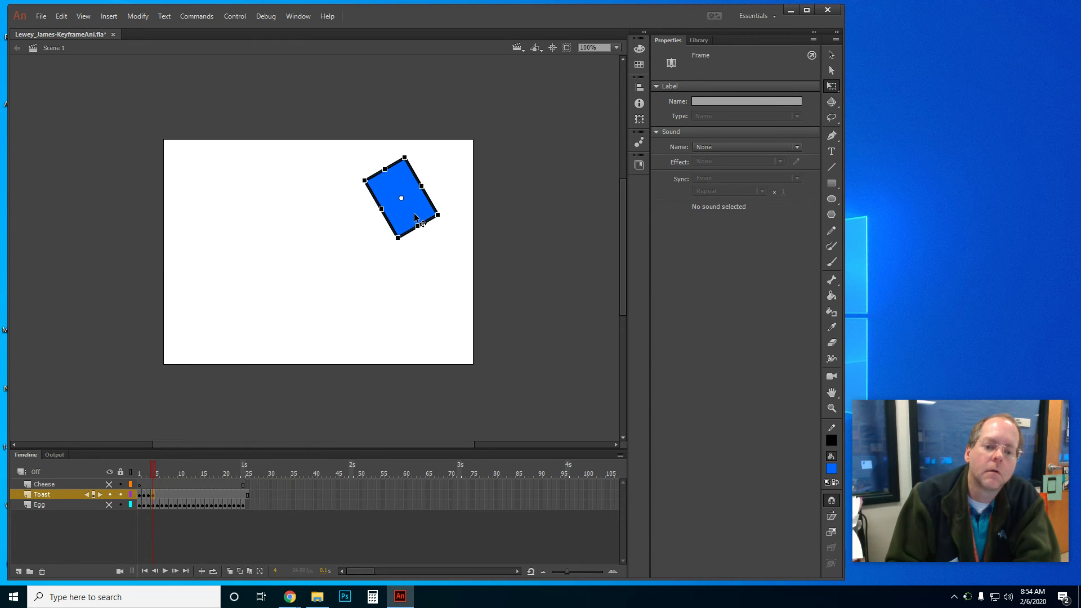
drag(404, 228, 399, 228)
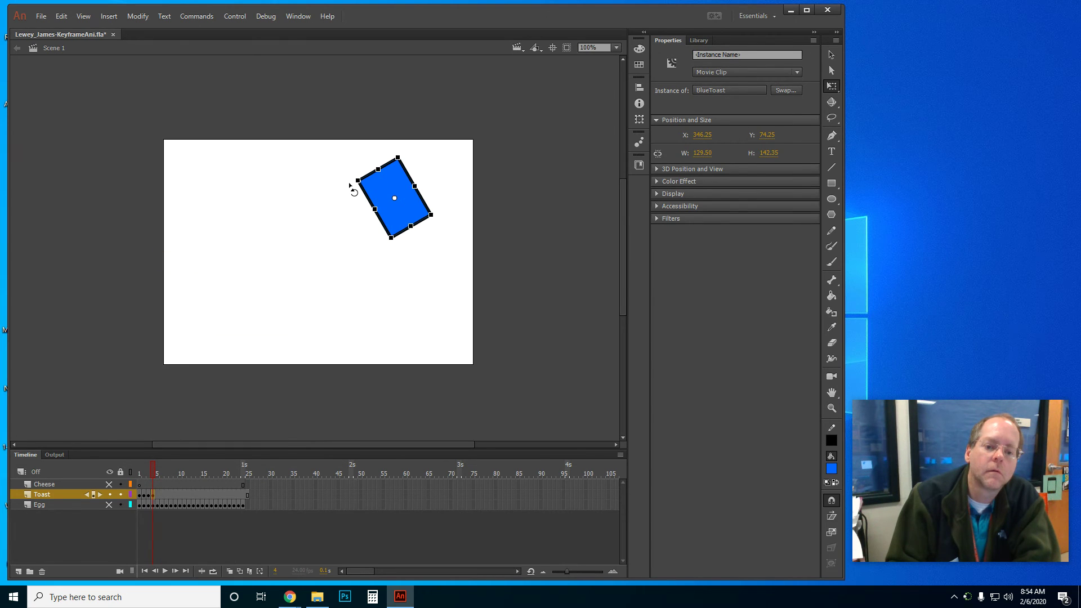
drag(349, 187, 352, 196)
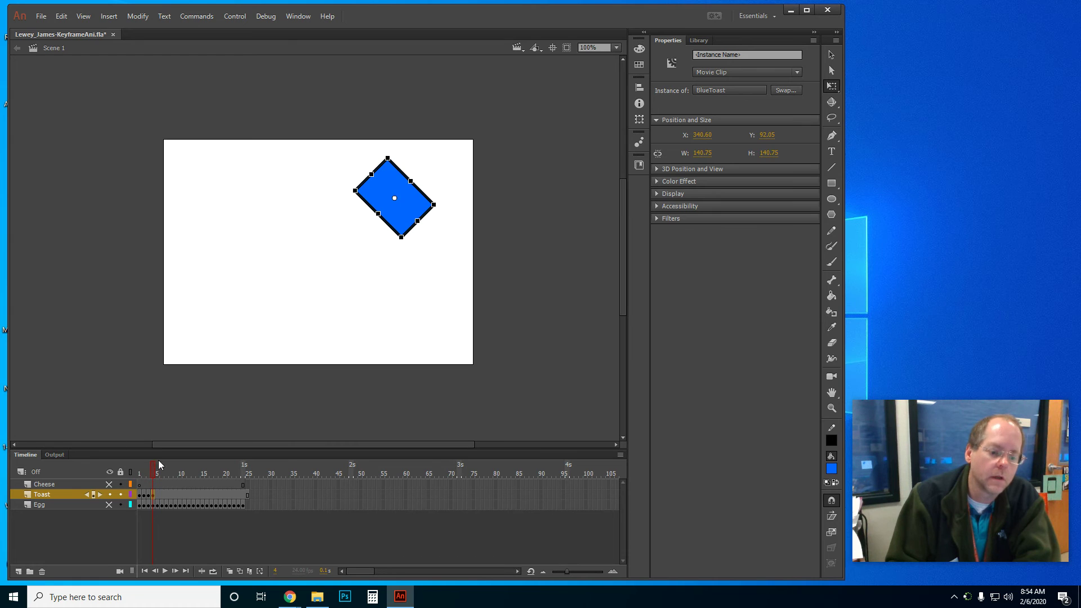
Step: Show the Egg layer again and scrub the playhead back to frame 1 to view the egg and toast together
click(109, 506)
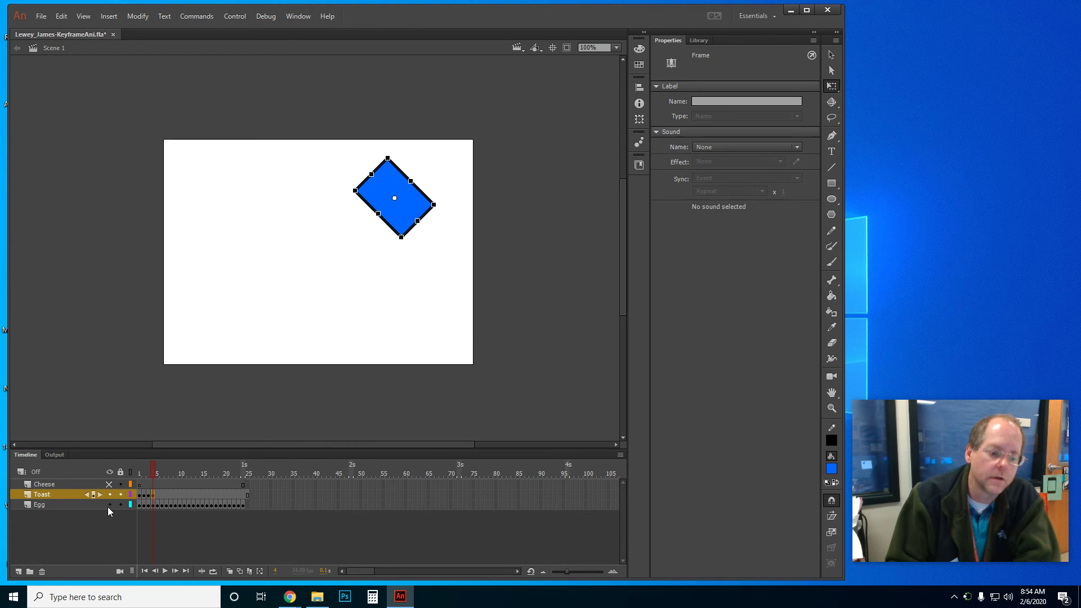
click(145, 473)
mouse_move(144, 474)
mouse_down()
mouse_move(155, 473)
mouse_move(139, 473)
mouse_up()
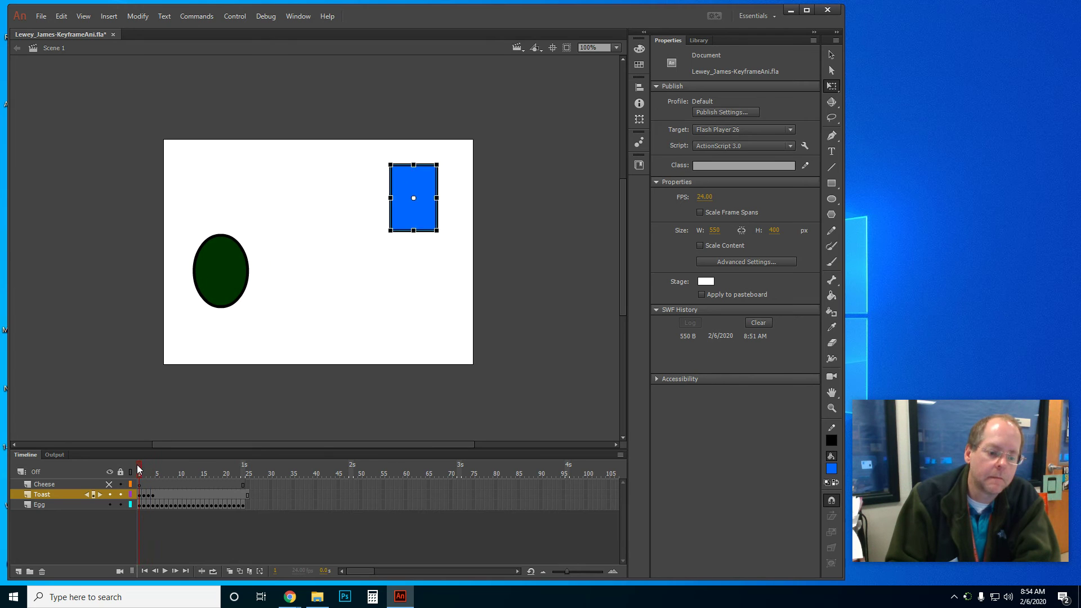
Step: Hide the Egg and Toast layers, show the Cheese layer, and select its first frame
click(110, 506)
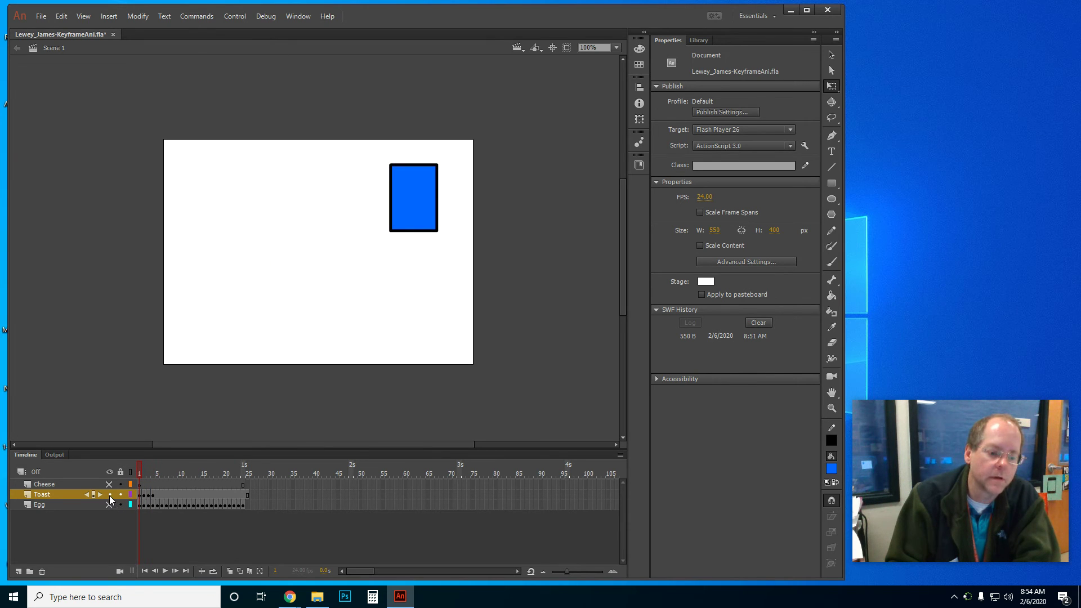
click(110, 494)
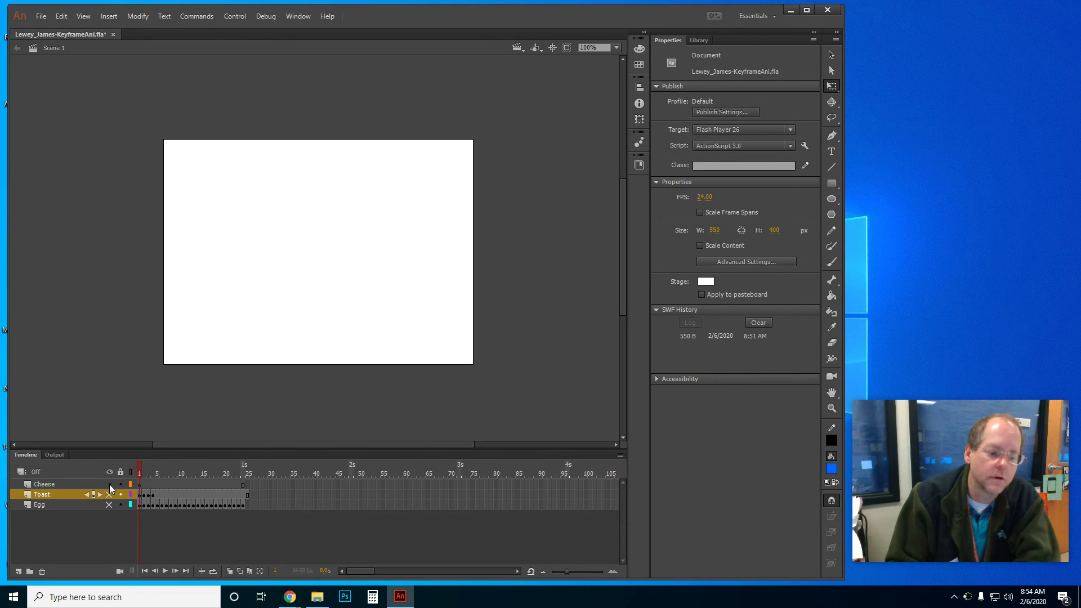
click(138, 485)
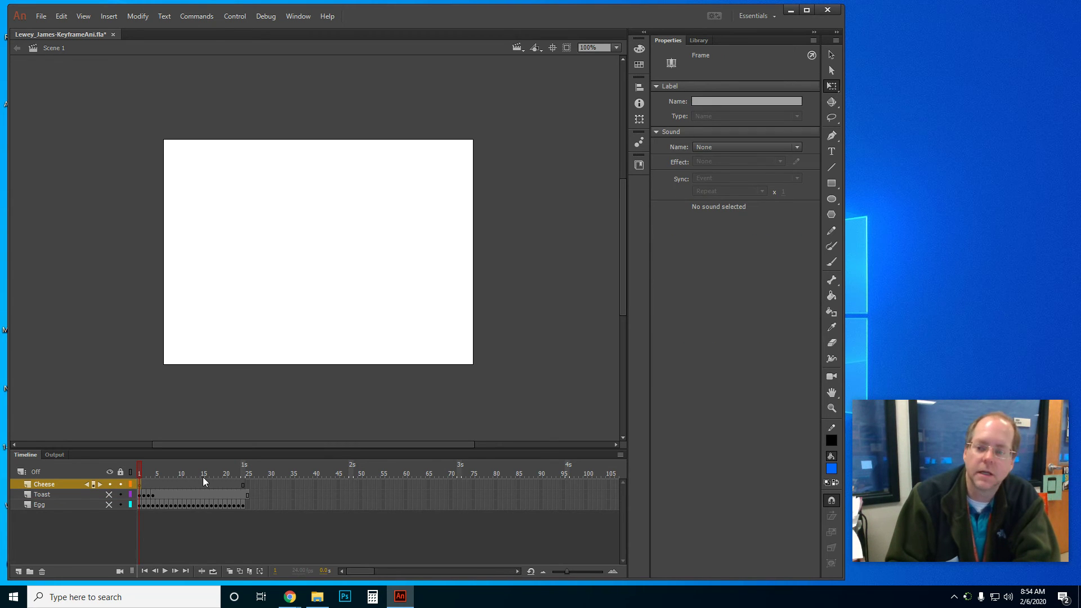
Step: Set the PolyStar tool's number of sides to 3
click(832, 215)
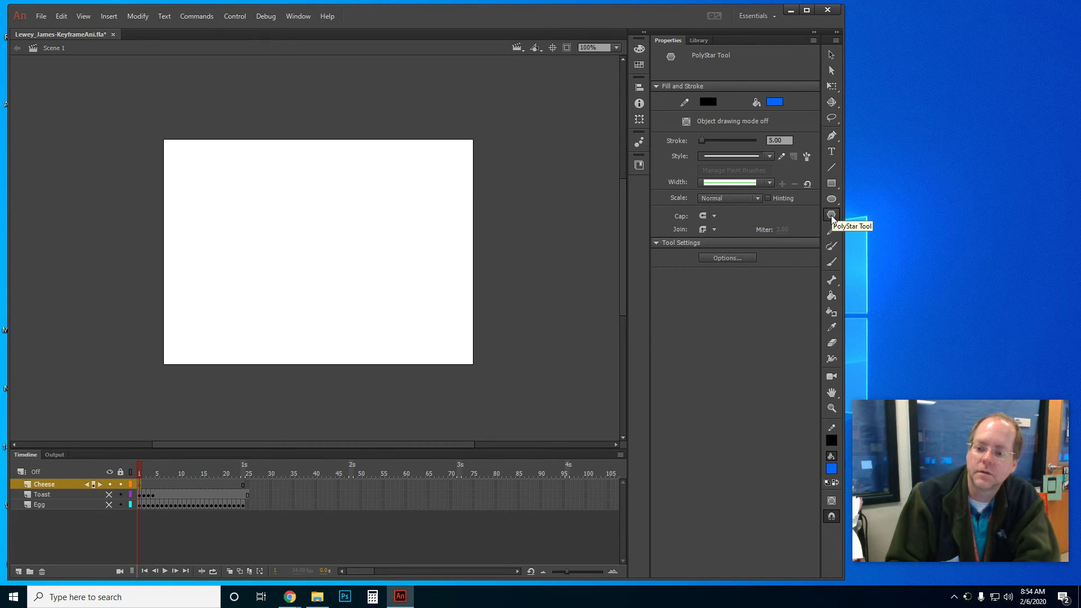
click(728, 258)
double_click(438, 286)
text(3)
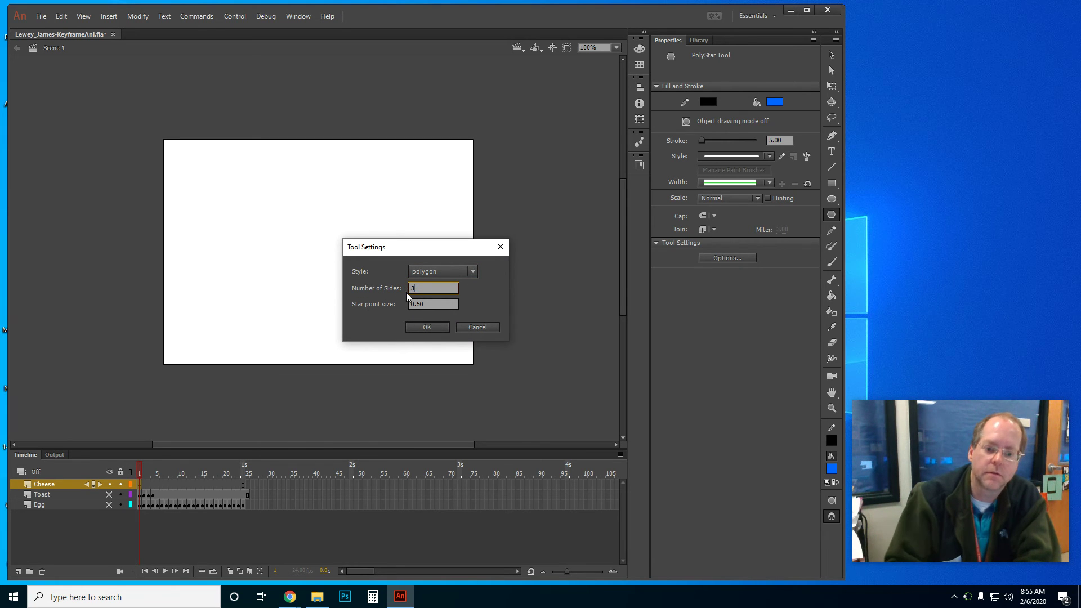
click(466, 272)
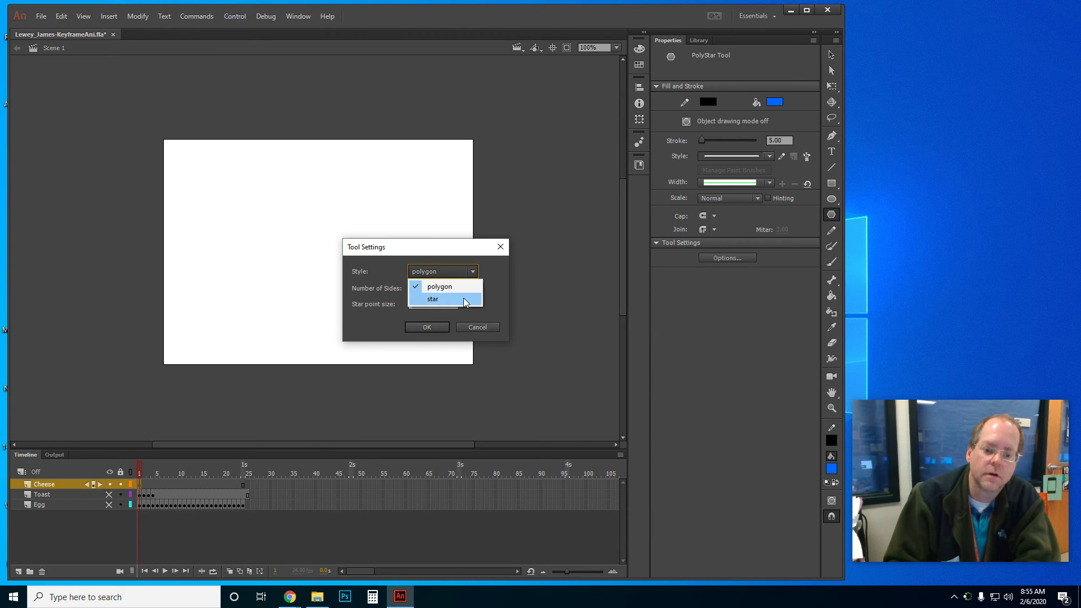
click(466, 301)
click(436, 328)
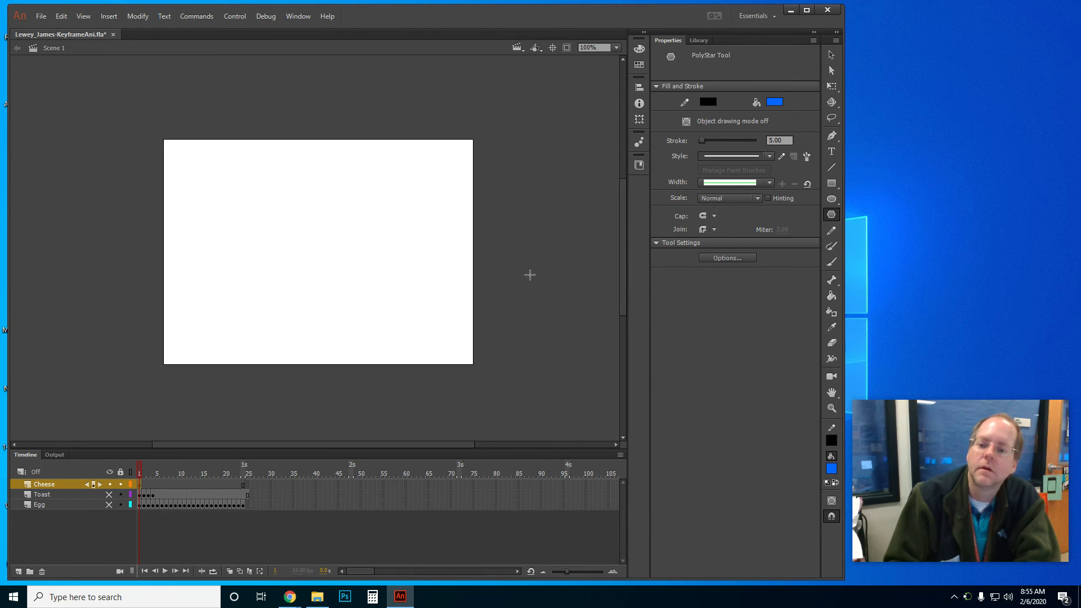
Step: Set the fill to #CC3333 and draw a triangle about 102 by 96 px near the stage's lower middle at frame 1 of the Cheese layer
click(776, 102)
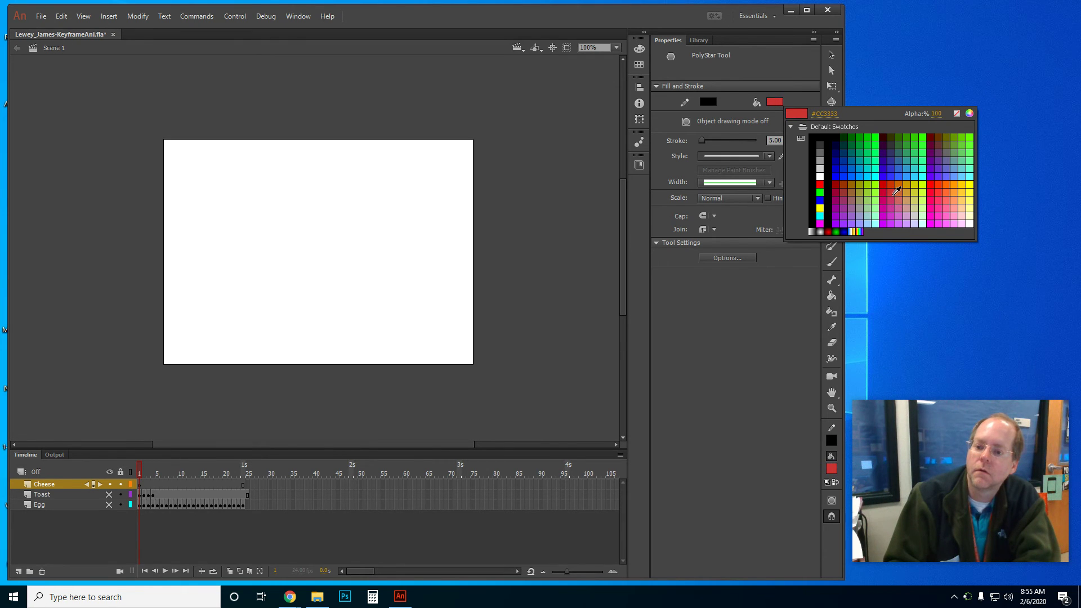
click(897, 191)
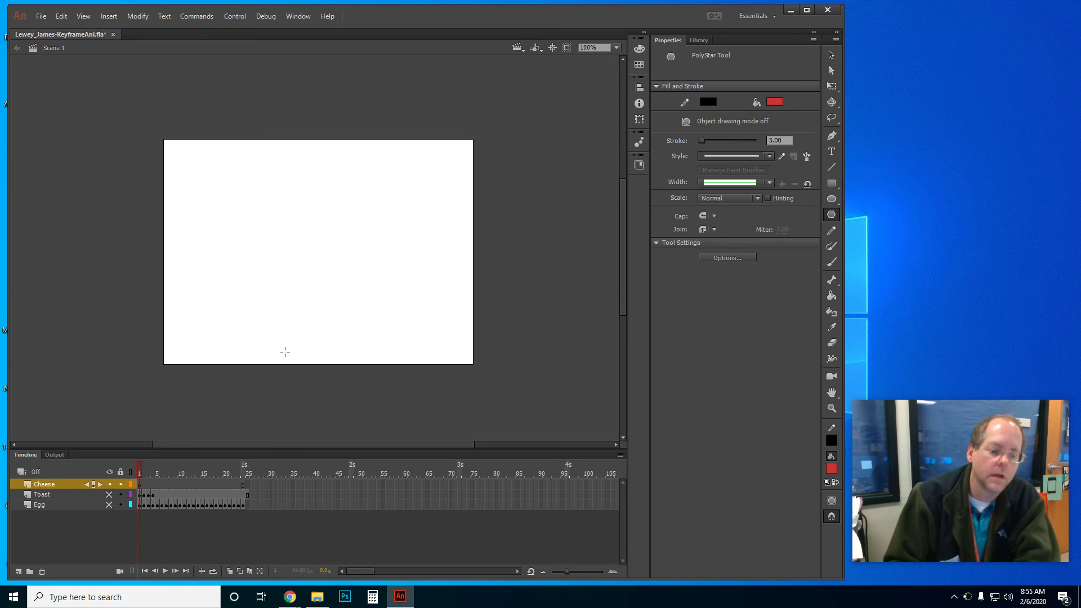
click(141, 486)
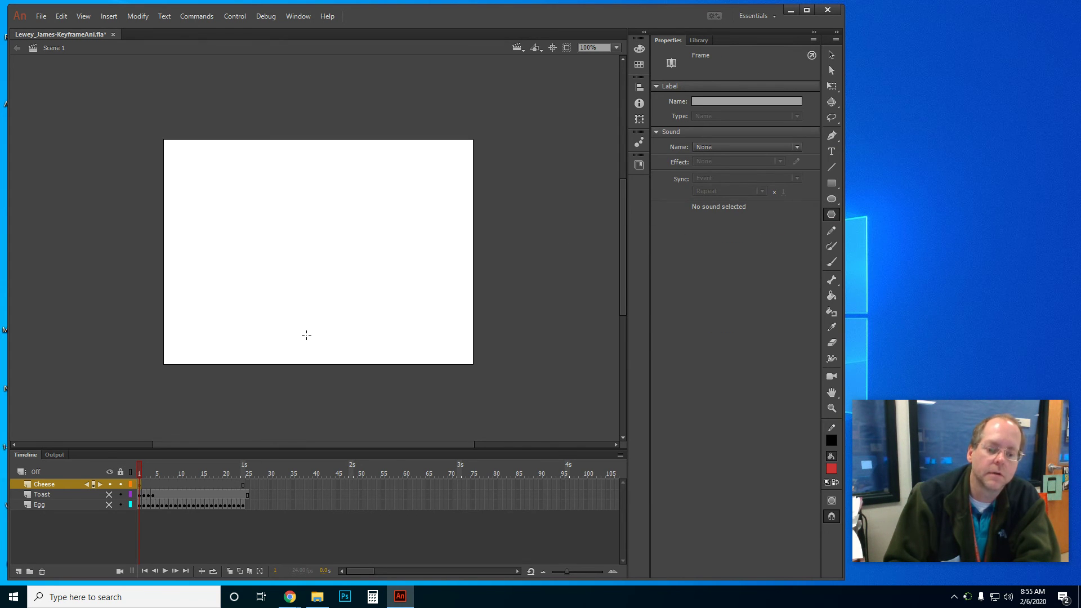
drag(312, 317, 346, 329)
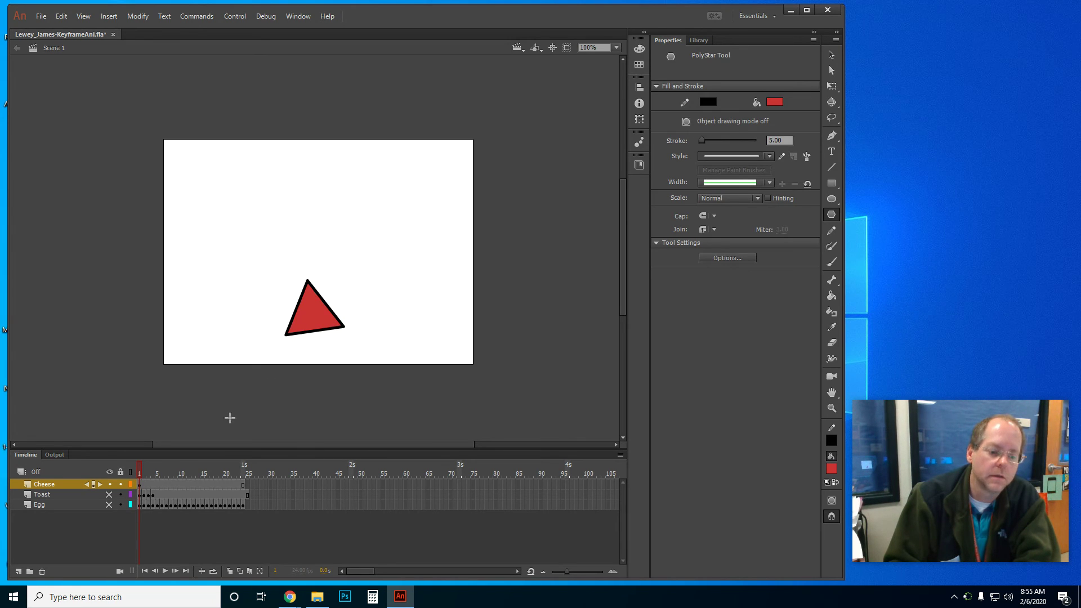
Step: Convert the whole triangle, including its outline, to a Movie Clip symbol named RedTriangle and check it in the library
click(828, 54)
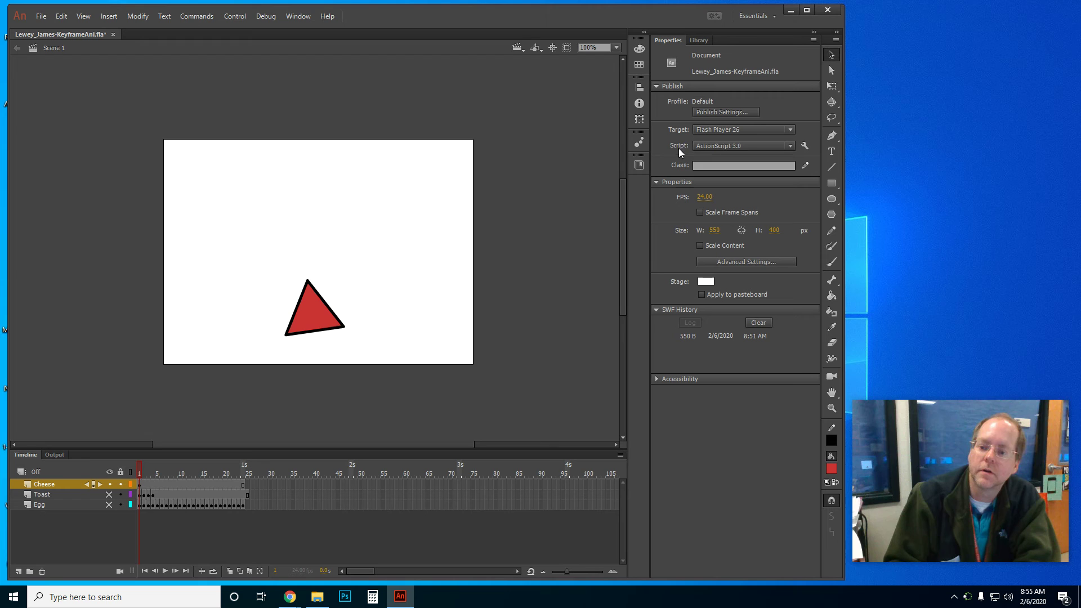
drag(269, 260, 364, 353)
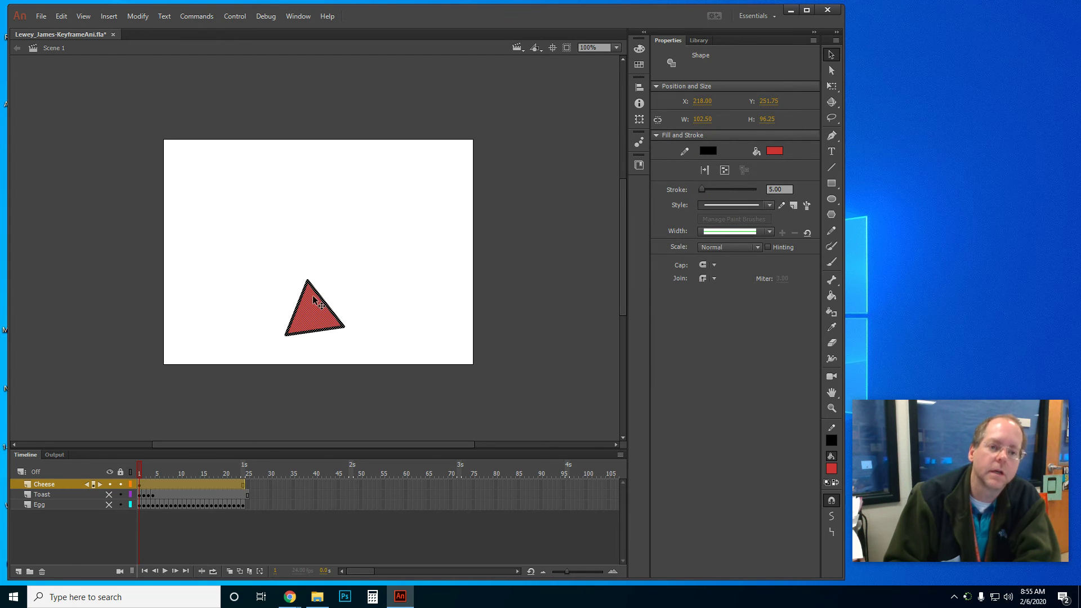
click(145, 18)
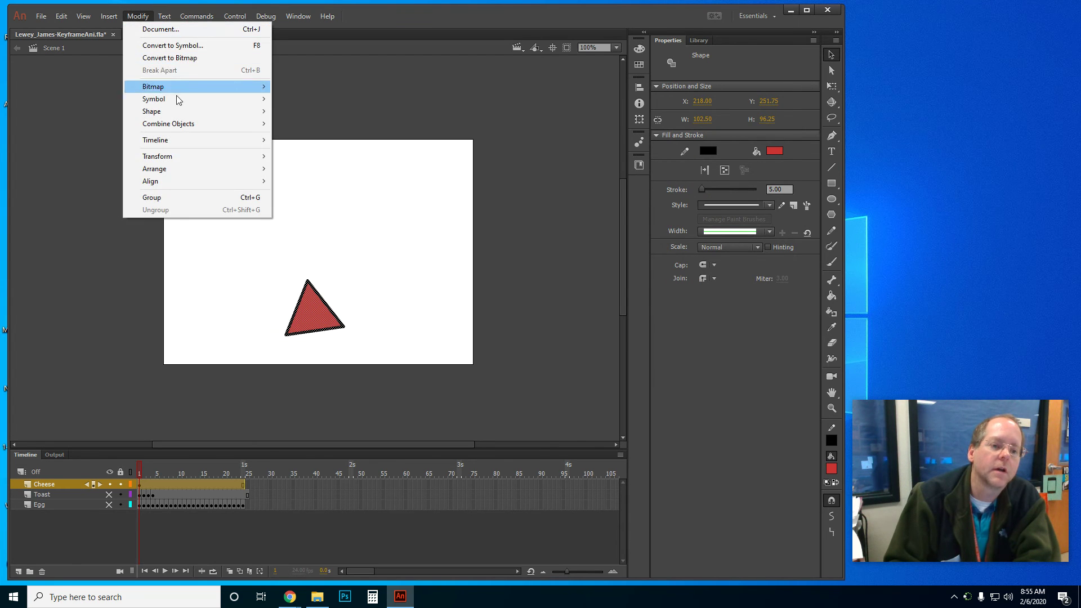
click(171, 45)
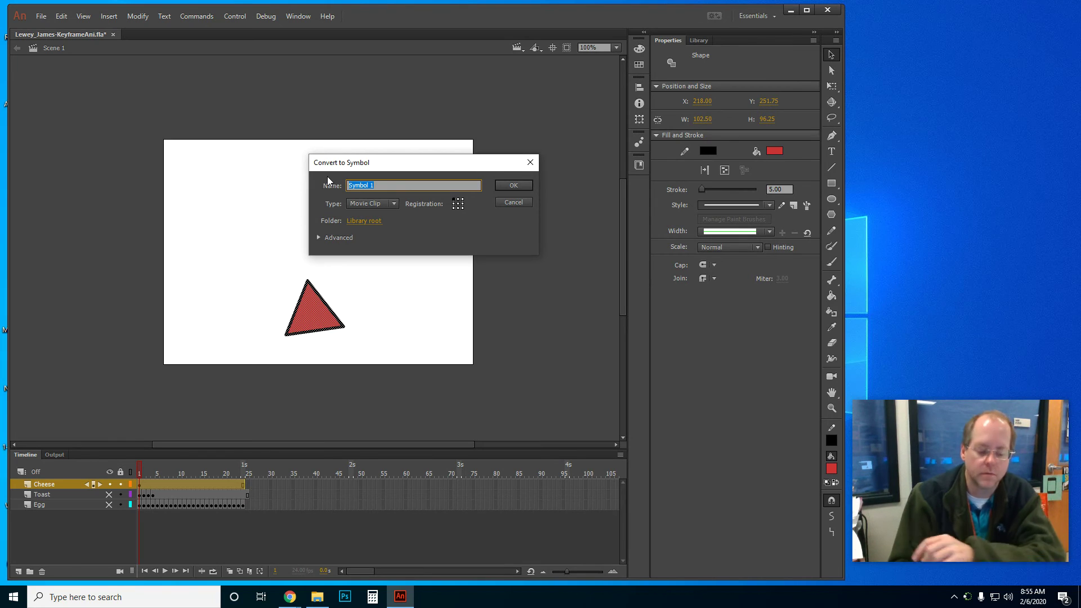
text(RedTriangle)
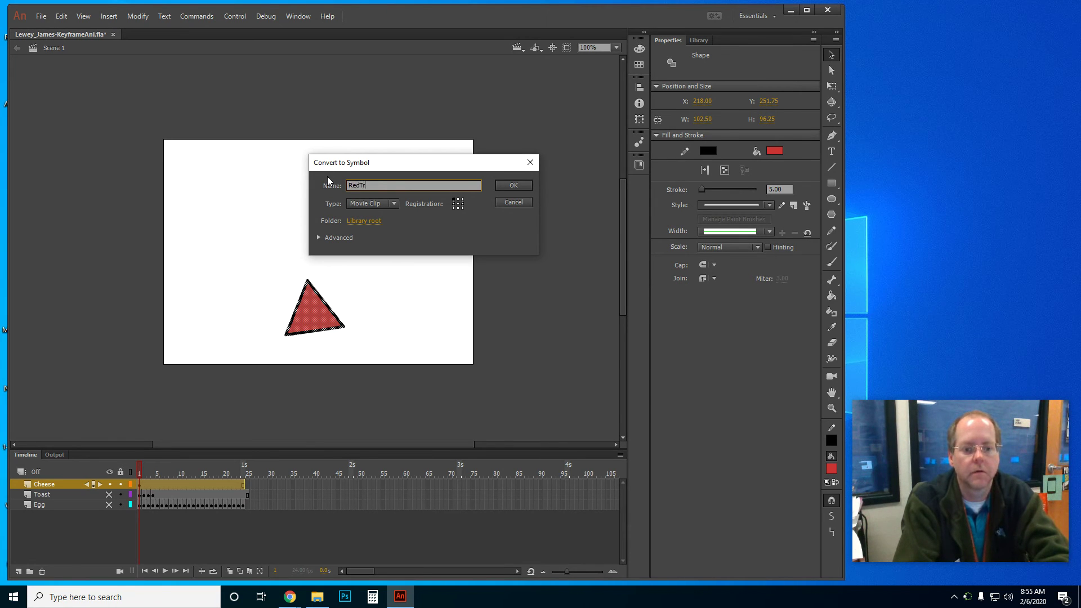
click(506, 188)
click(692, 42)
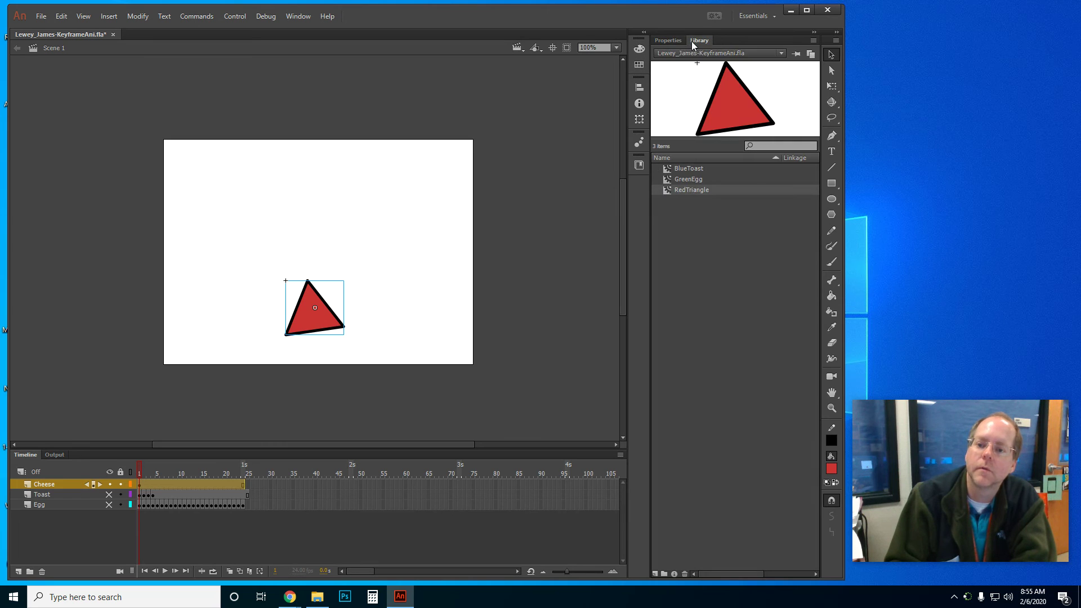
click(668, 40)
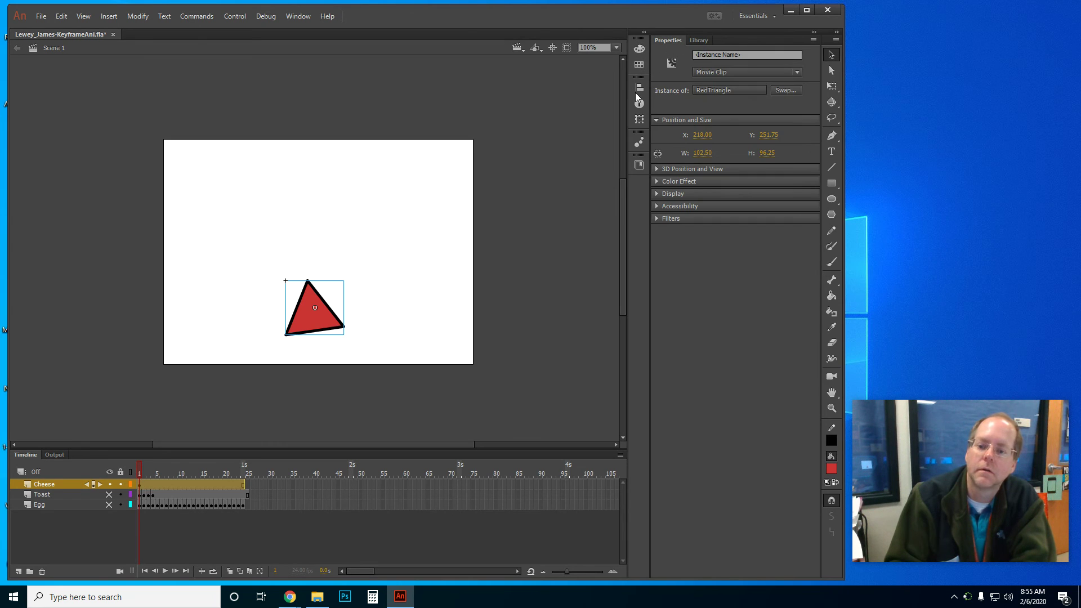
Step: Insert a keyframe at frame 2 of the Cheese layer and move the RedTriangle straight up about 15 px
click(145, 485)
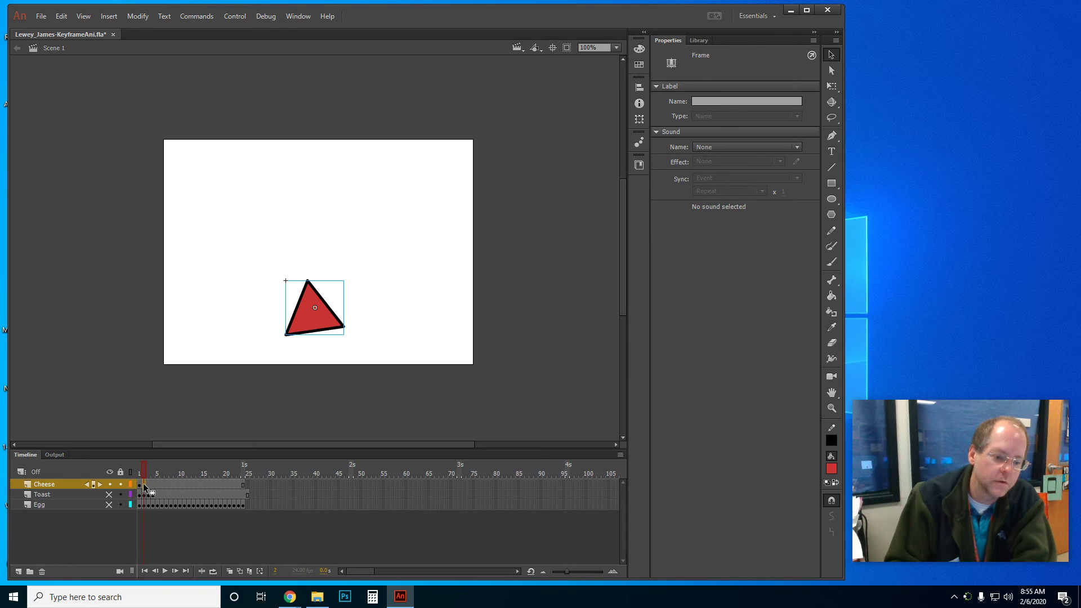
right_click(145, 487)
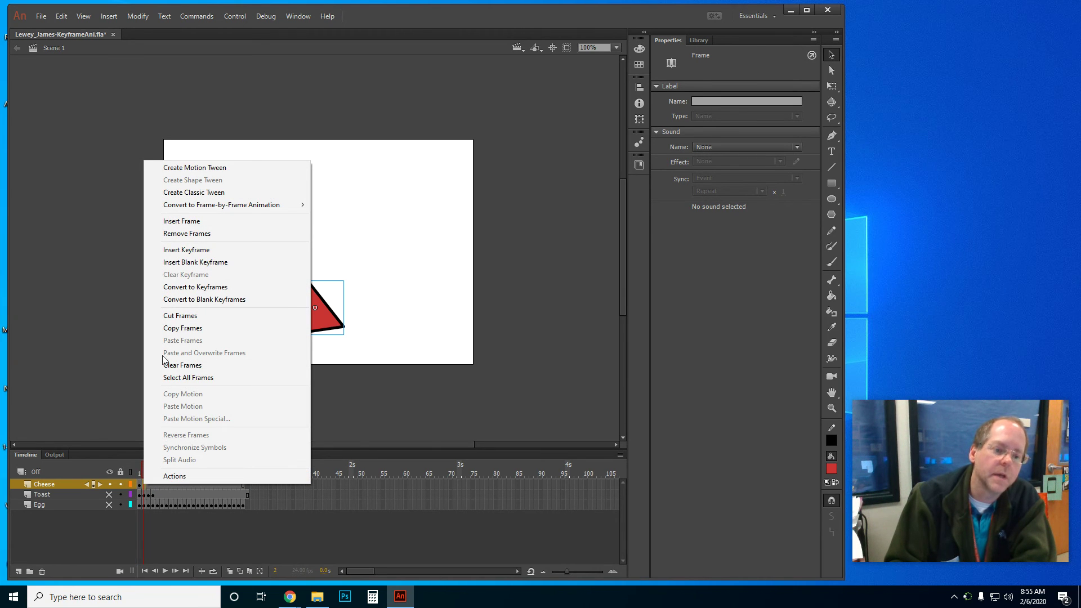
click(192, 251)
drag(324, 327, 324, 319)
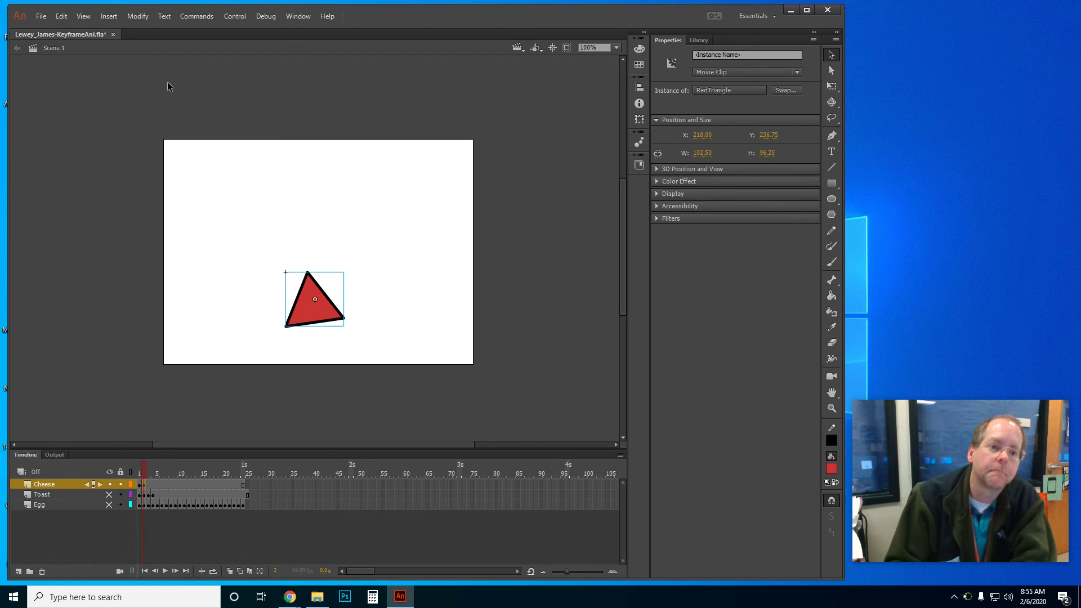
Step: Rotate the RedTriangle slightly counterclockwise at frame 2 with Free Transform
click(137, 16)
mouse_move(191, 156)
click(280, 157)
drag(276, 271, 270, 276)
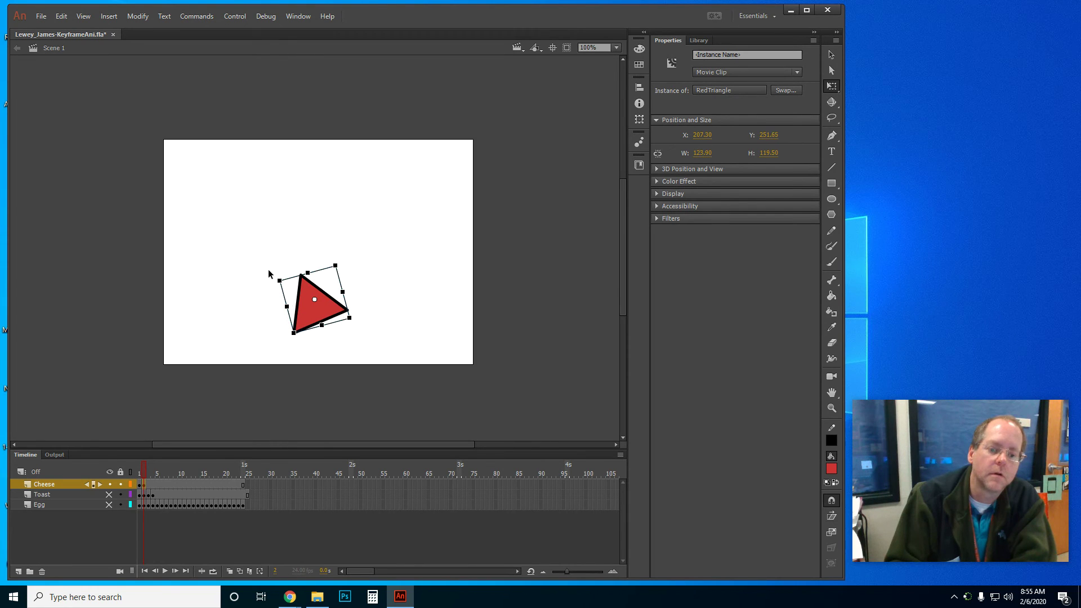
Step: Insert a keyframe at frame 3 of the Cheese layer, with the RedTriangle moved up about 14 px and rotated further counterclockwise
right_click(147, 488)
click(189, 253)
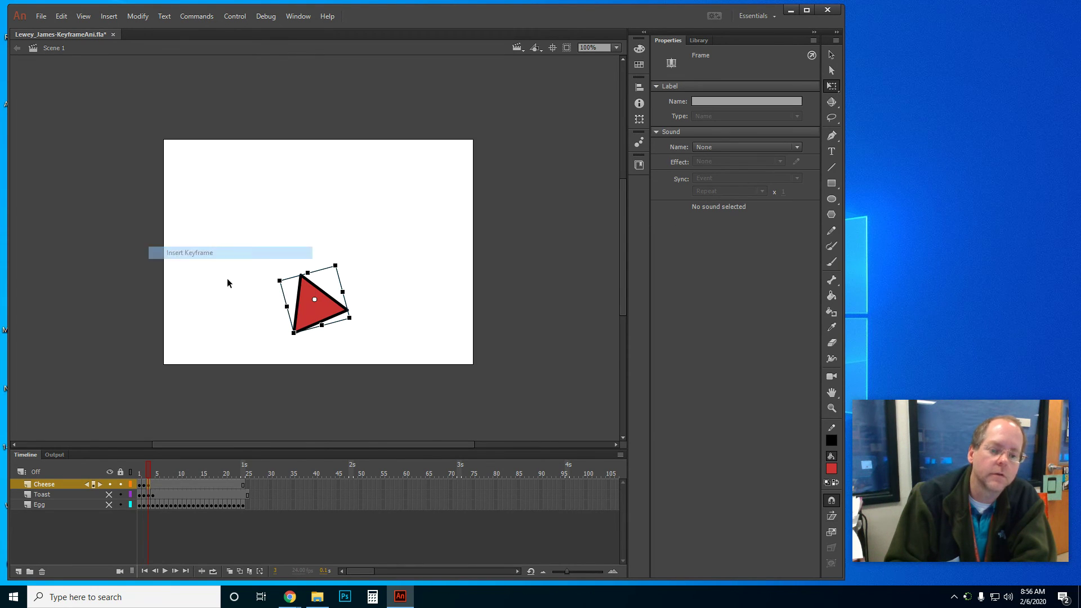
drag(317, 309, 317, 303)
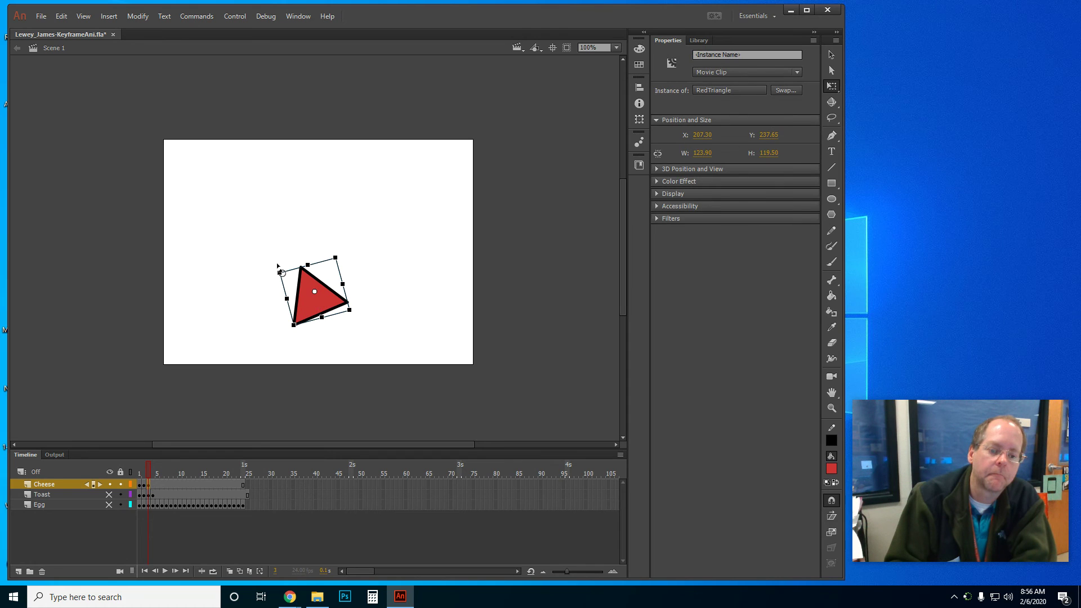
drag(274, 272, 275, 283)
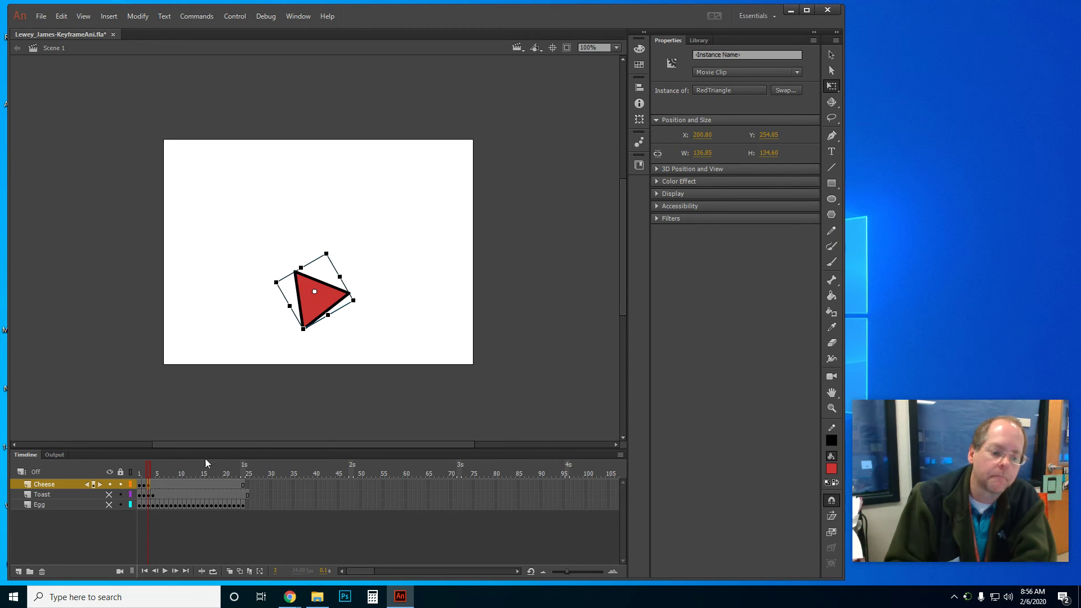
Step: Insert a keyframe at frame 4 of the Cheese layer, with the RedTriangle moved up about 13 px and turned further counterclockwise
right_click(152, 484)
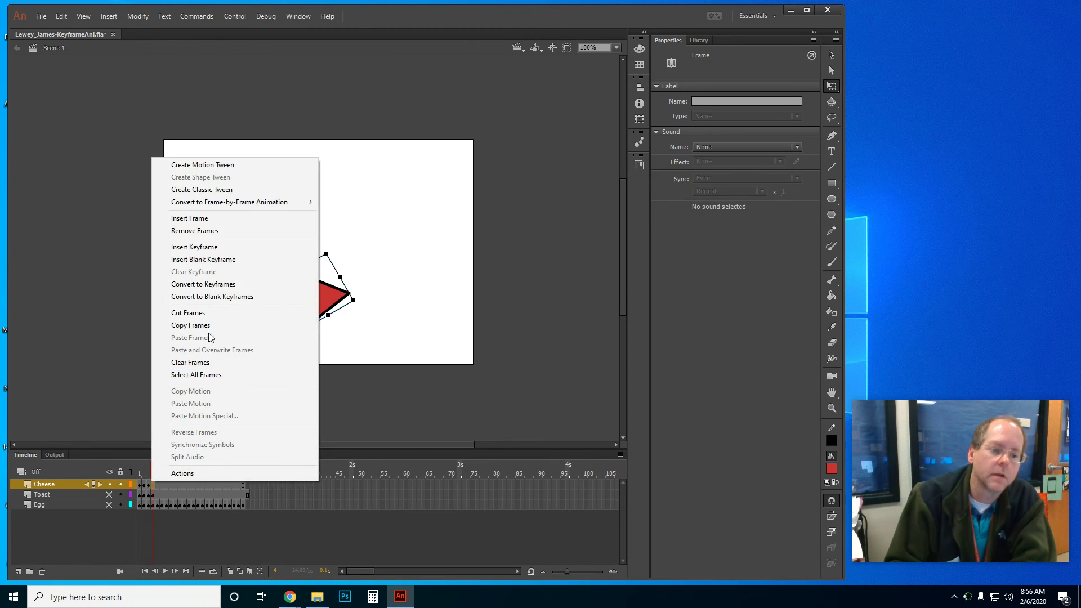
click(209, 247)
drag(333, 299, 332, 295)
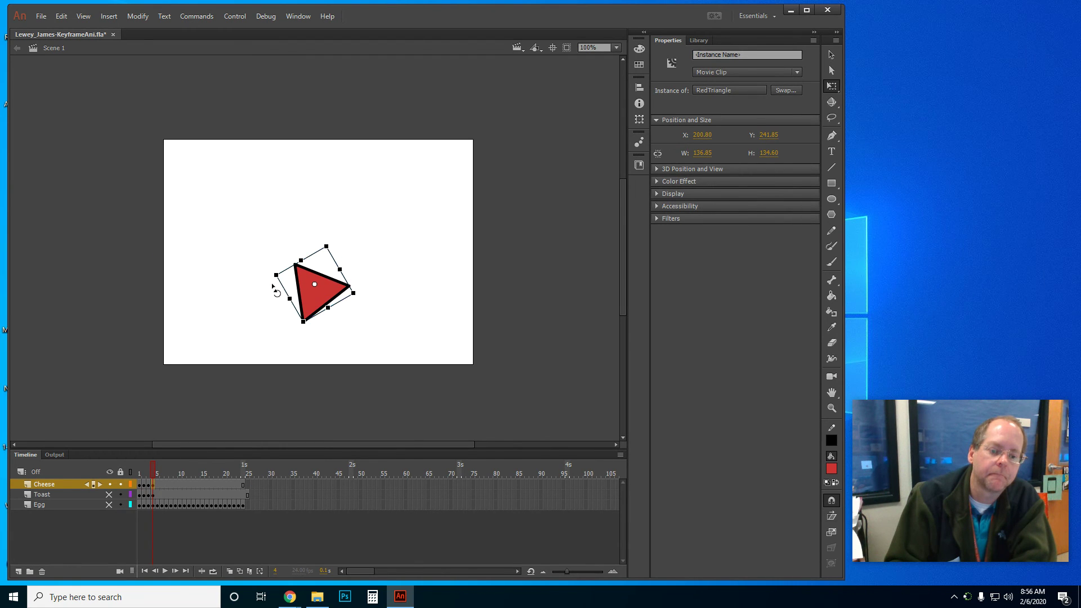
drag(274, 275, 272, 287)
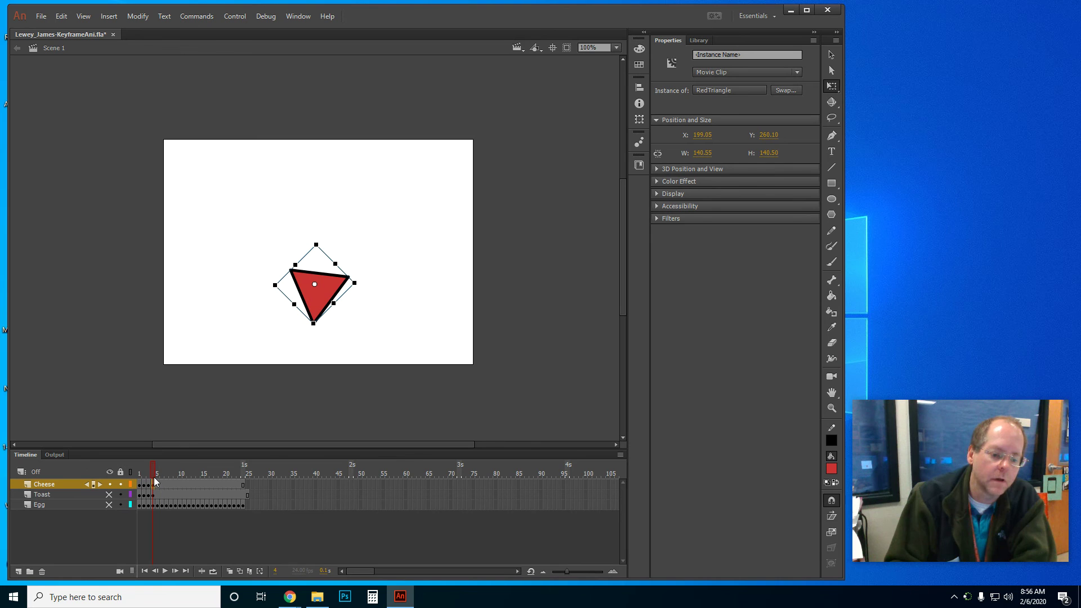
Step: Show the Toast and Egg layers again and return the playhead to frame 1
click(109, 495)
click(109, 505)
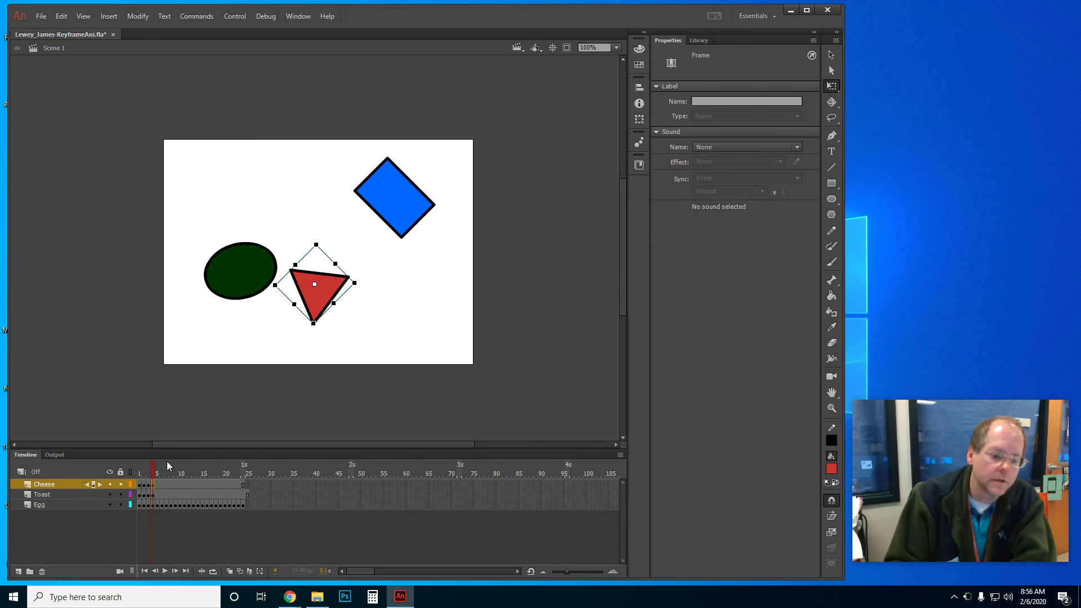
drag(154, 468, 138, 468)
Step: Test the movie to watch all three shapes animate together, and close the preview window
key(ctrl+Return)
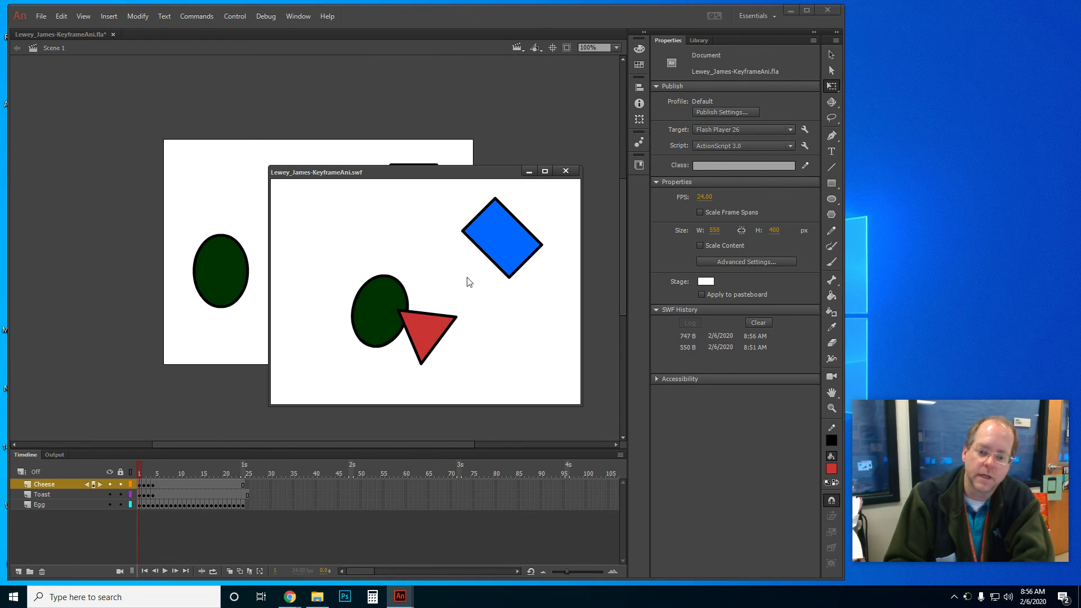
right_click(161, 484)
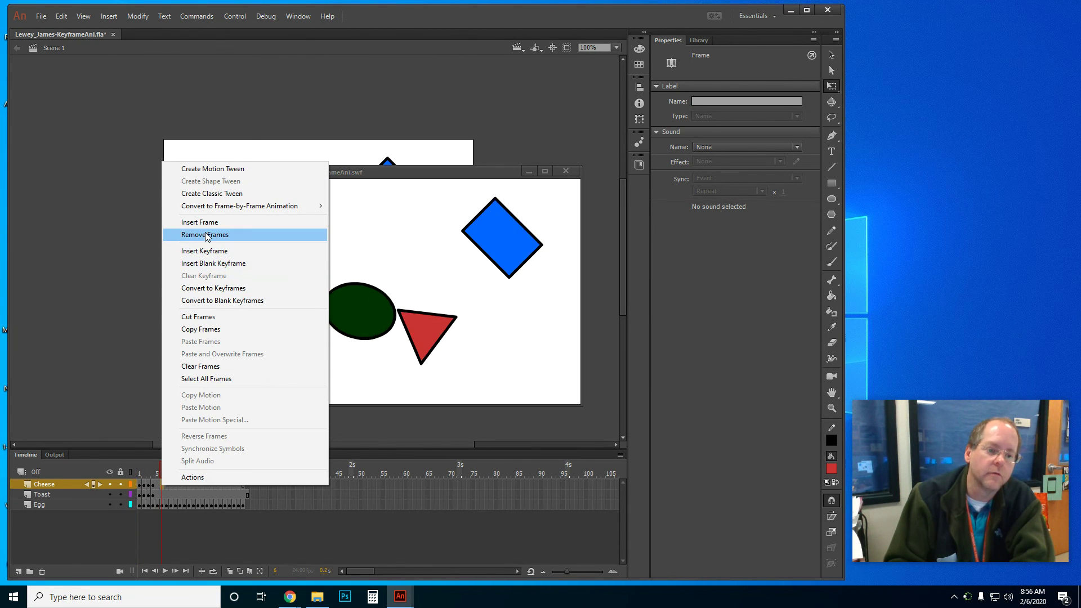
click(116, 302)
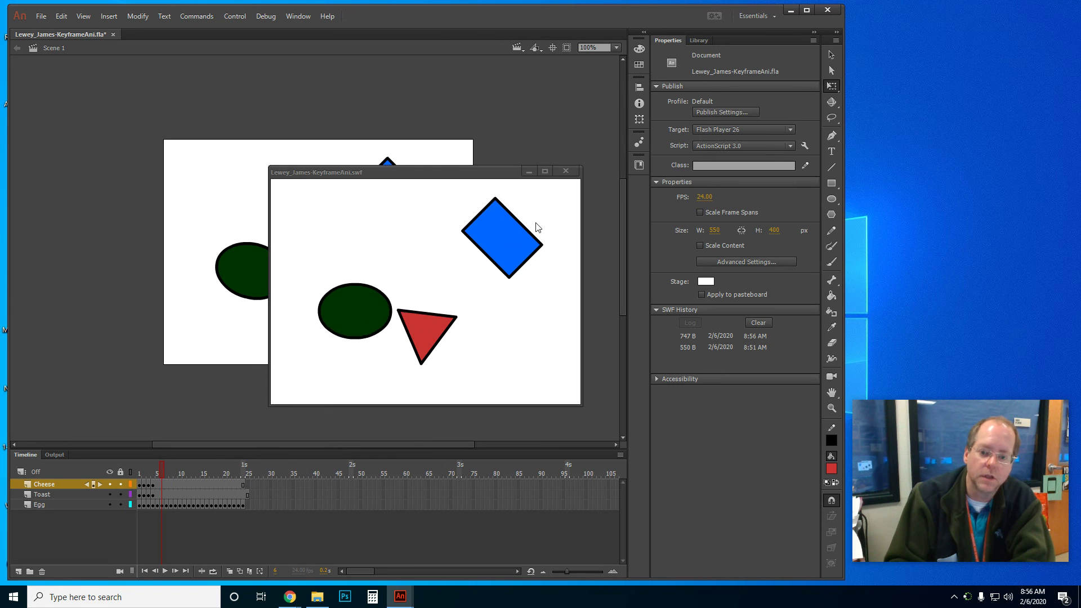
click(566, 171)
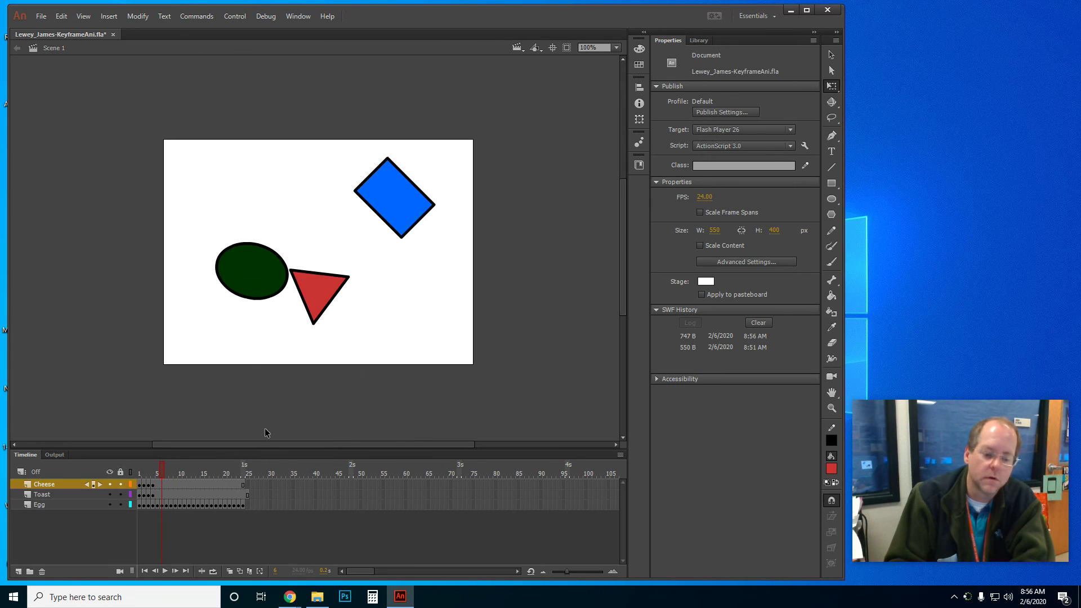
click(157, 485)
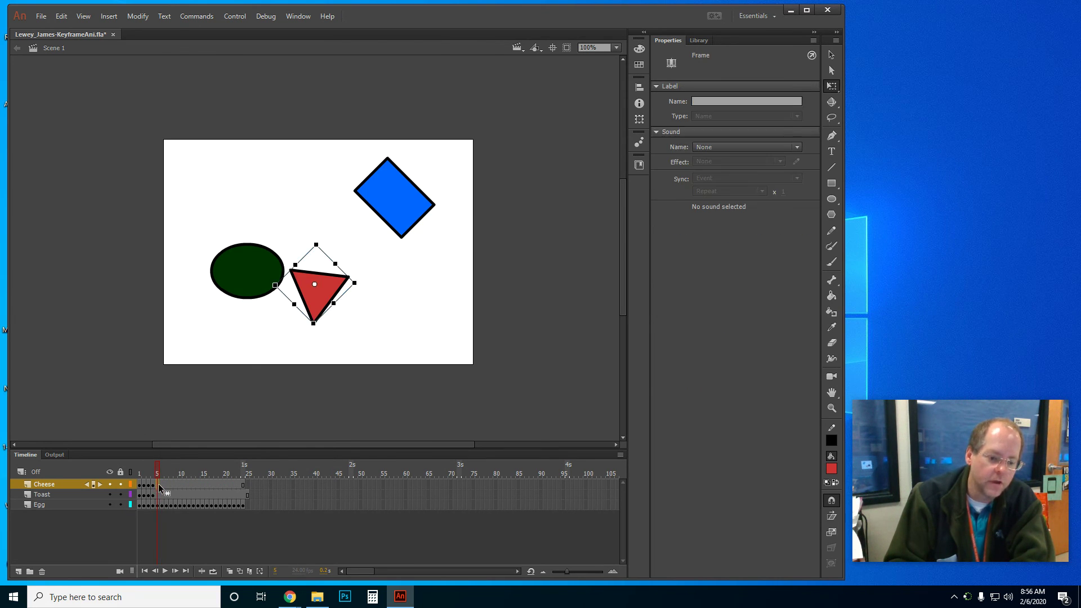
drag(164, 484, 236, 498)
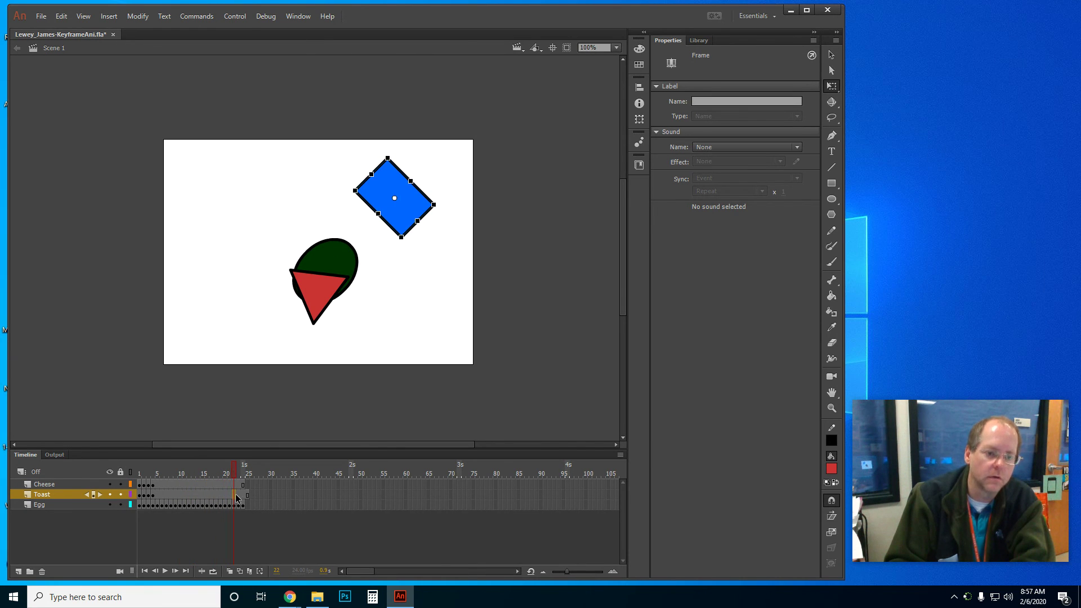
Step: Save the document and export it as an SWF movie into the KeyframeAnimation-Example folder, replacing the existing SWF file
click(41, 15)
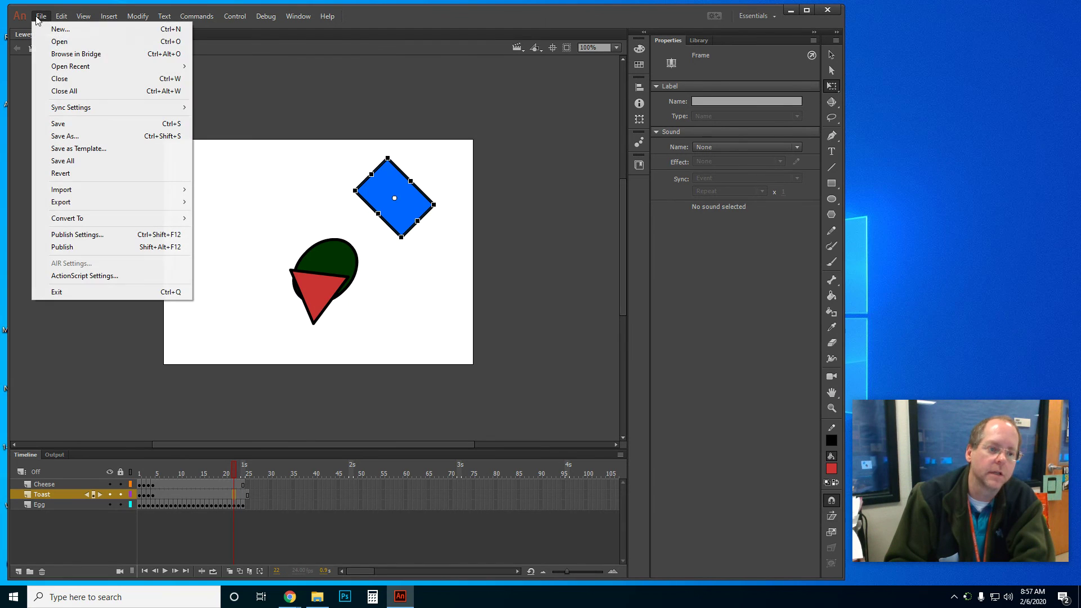
click(72, 125)
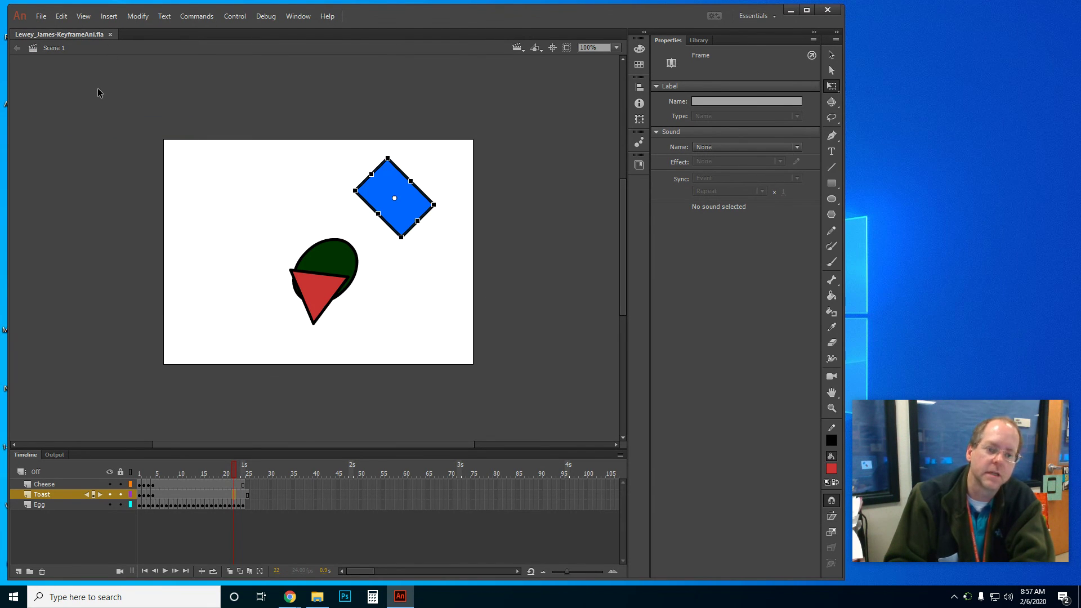
click(41, 16)
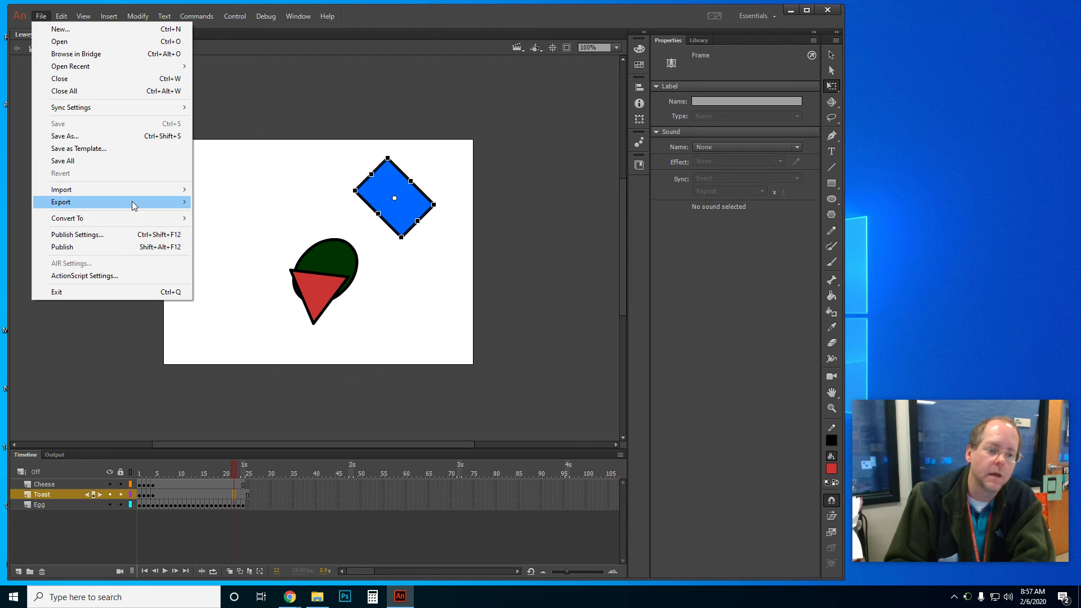
mouse_move(134, 206)
click(257, 228)
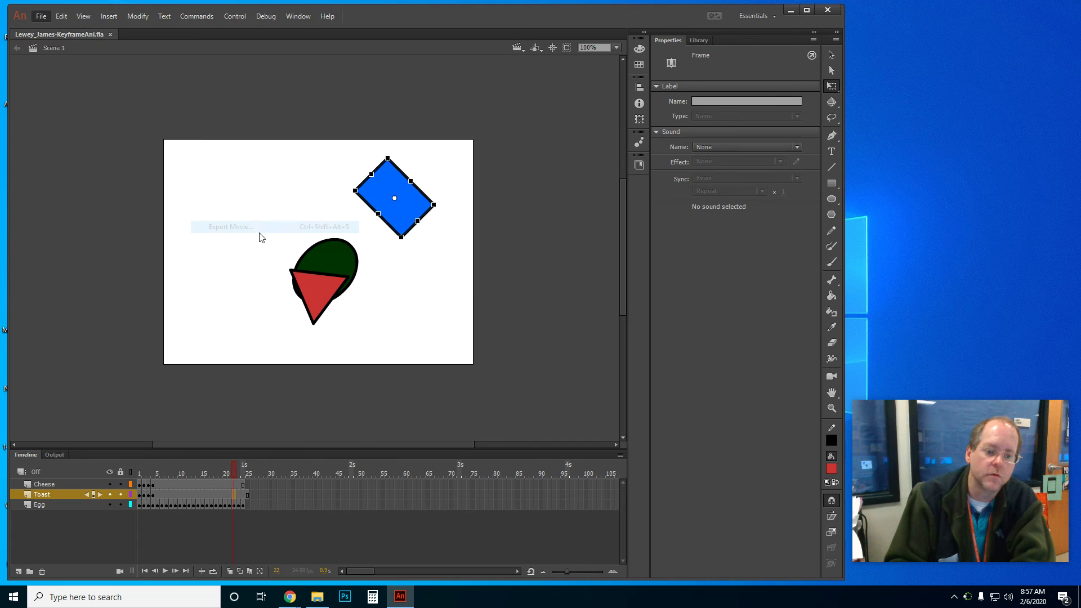
click(190, 265)
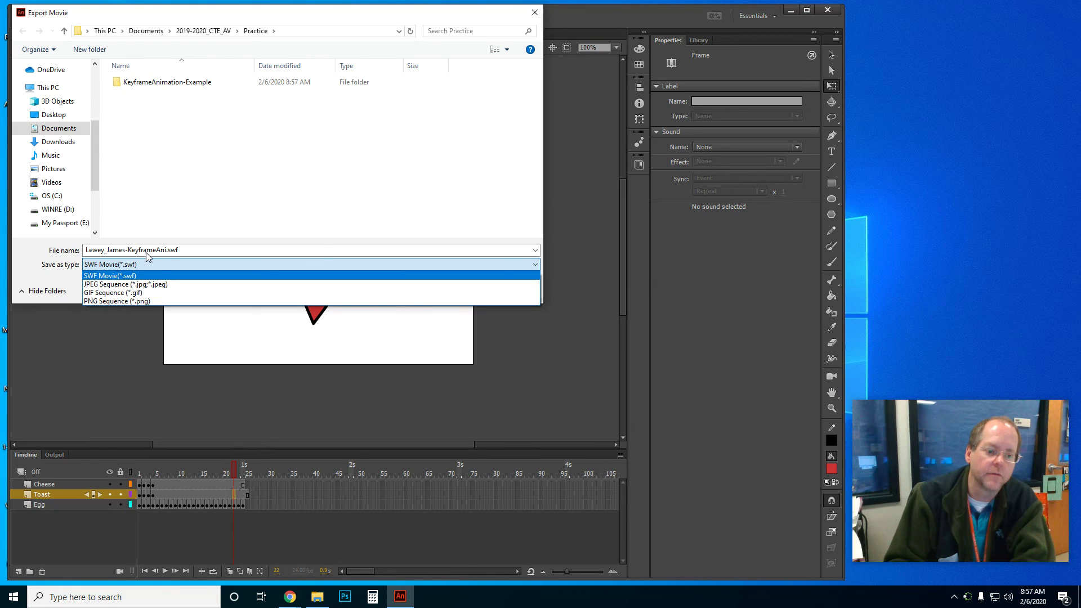
click(168, 86)
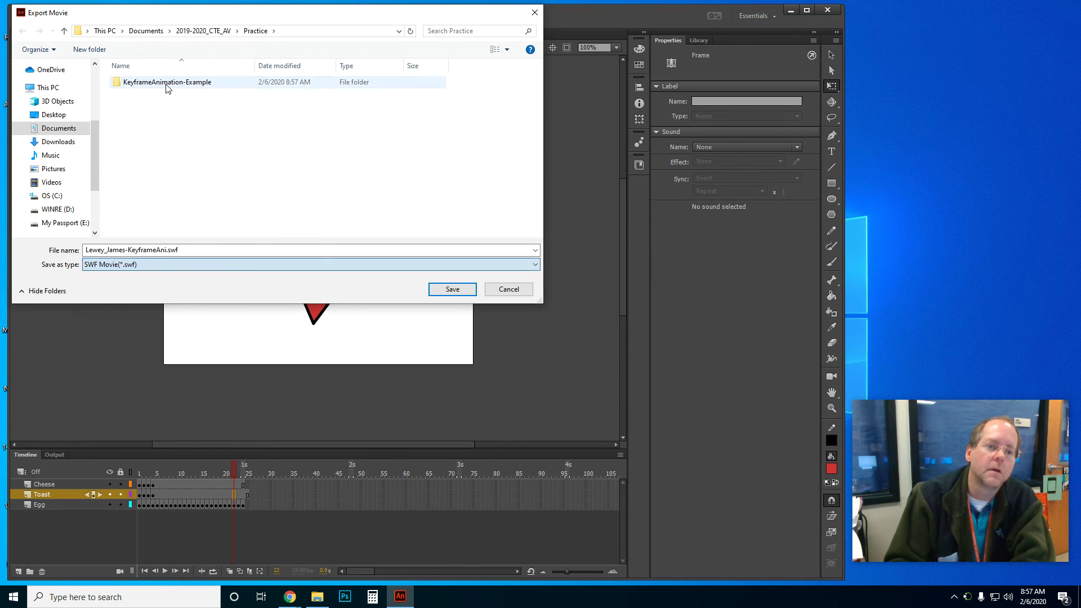
click(463, 294)
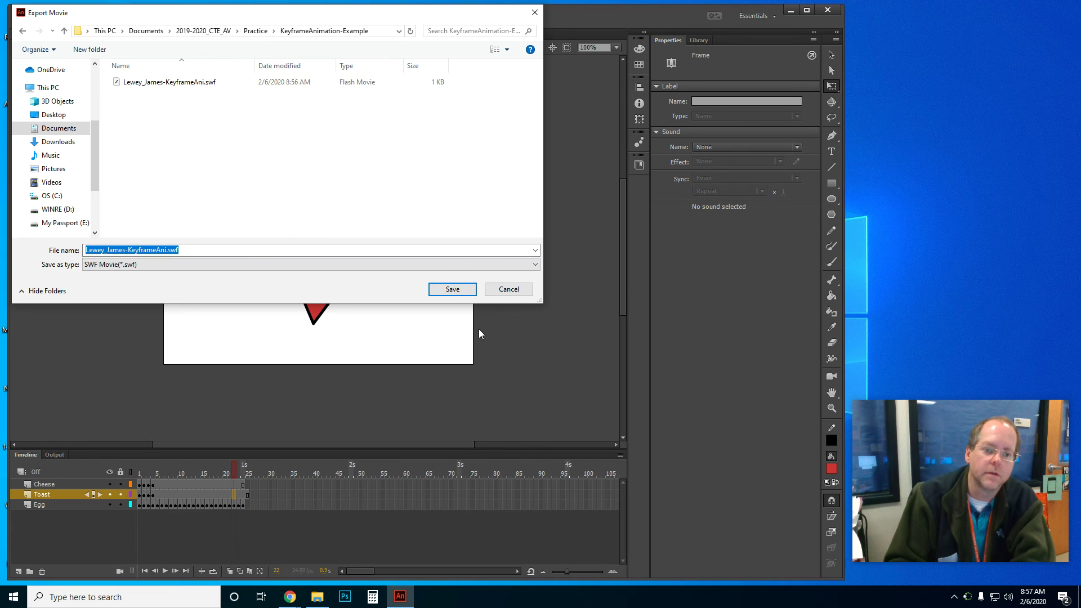
click(454, 291)
click(333, 180)
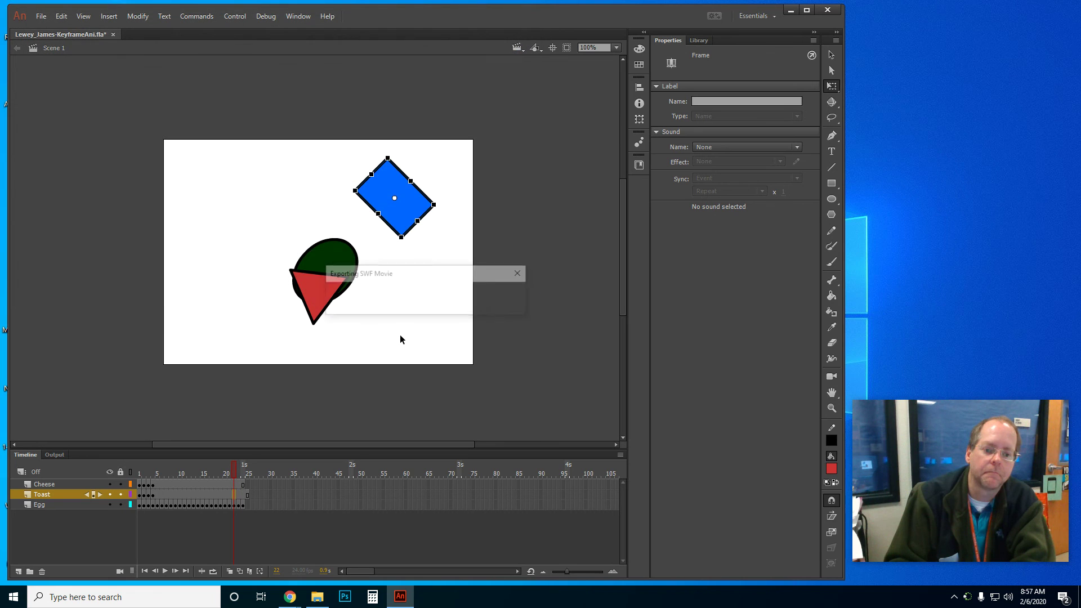
Step: Switch to File Explorer, play the exported SWF in Flash Player, and return to Animate with the player closed and the folder window minimized
click(314, 598)
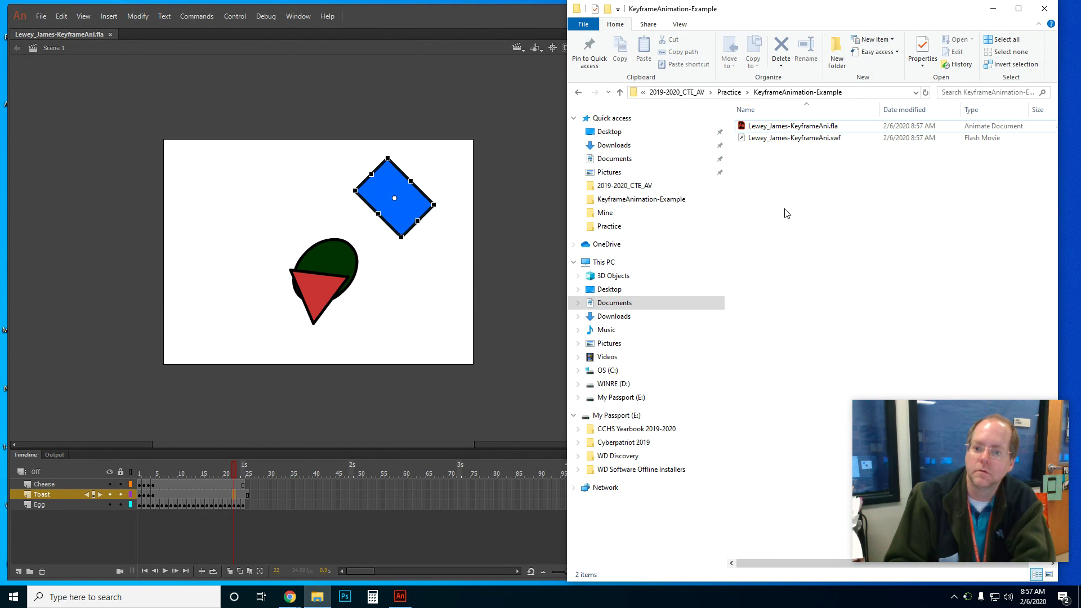
double_click(782, 141)
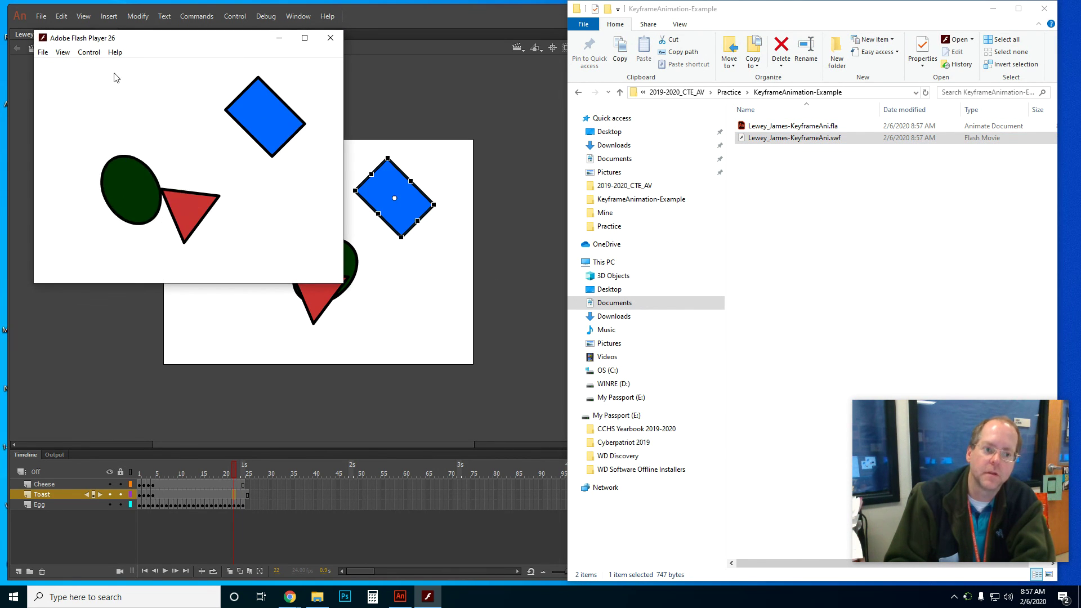
right_click(764, 138)
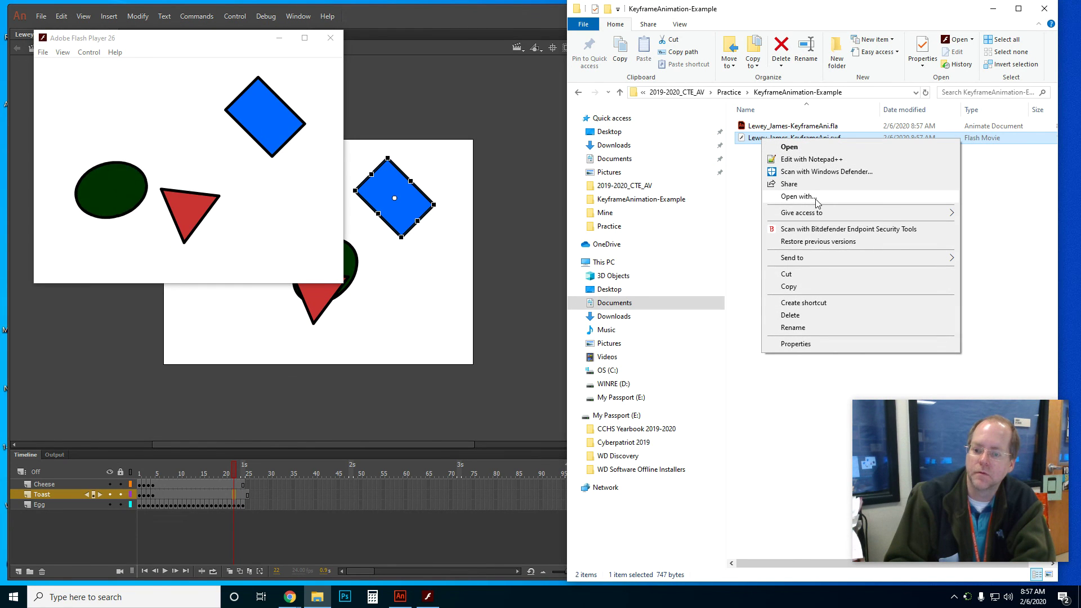
click(755, 212)
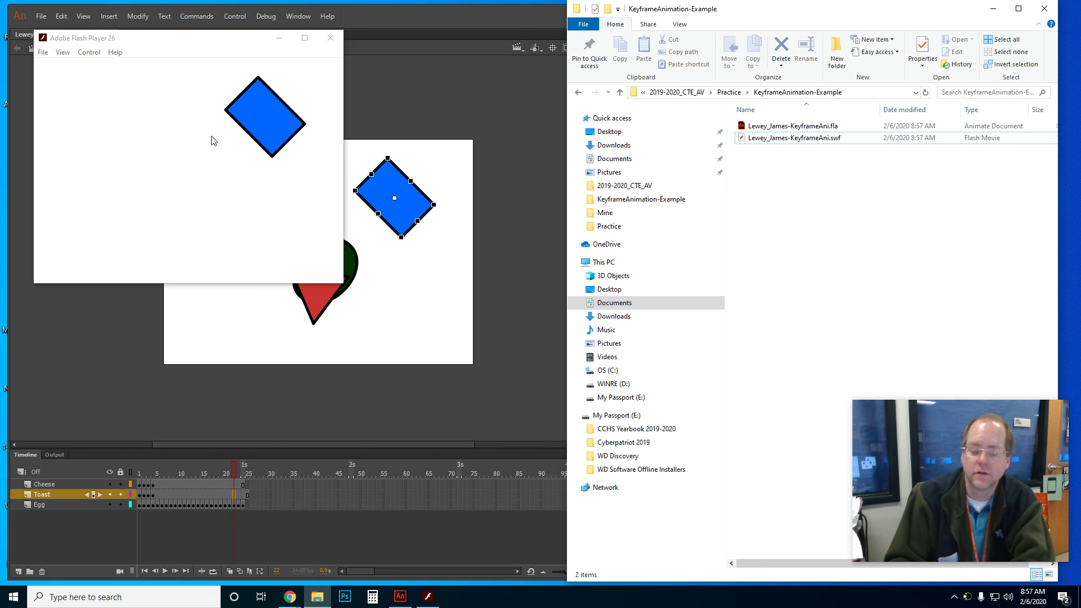
click(330, 38)
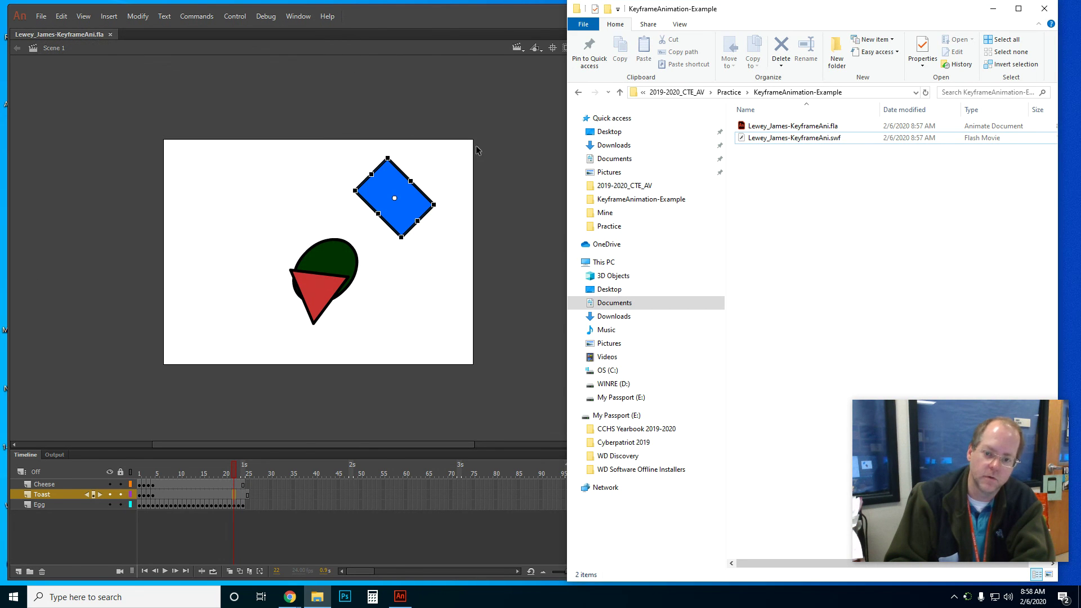
click(991, 10)
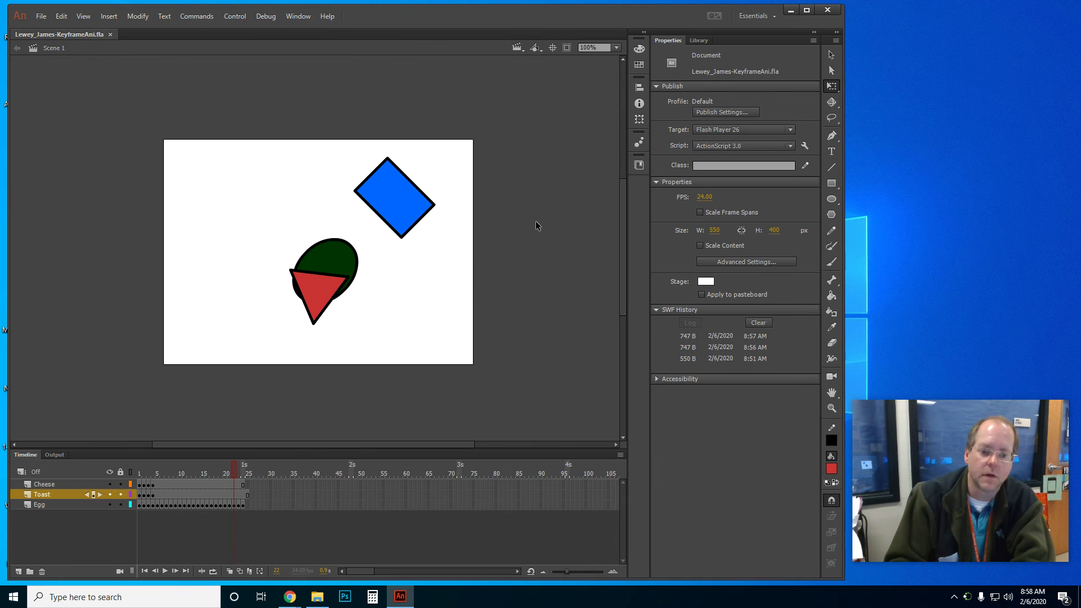
Step: Return the timeline playhead from the end of the animation to frame 1
drag(232, 465, 134, 474)
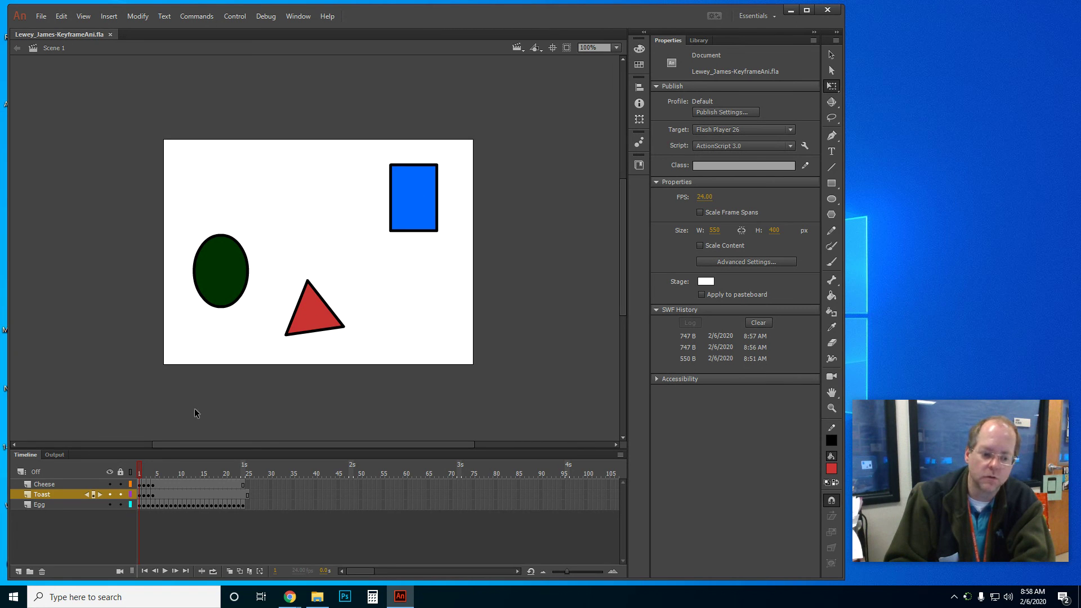
mouse_move(141, 470)
mouse_down()
mouse_move(160, 475)
mouse_move(134, 476)
mouse_up()
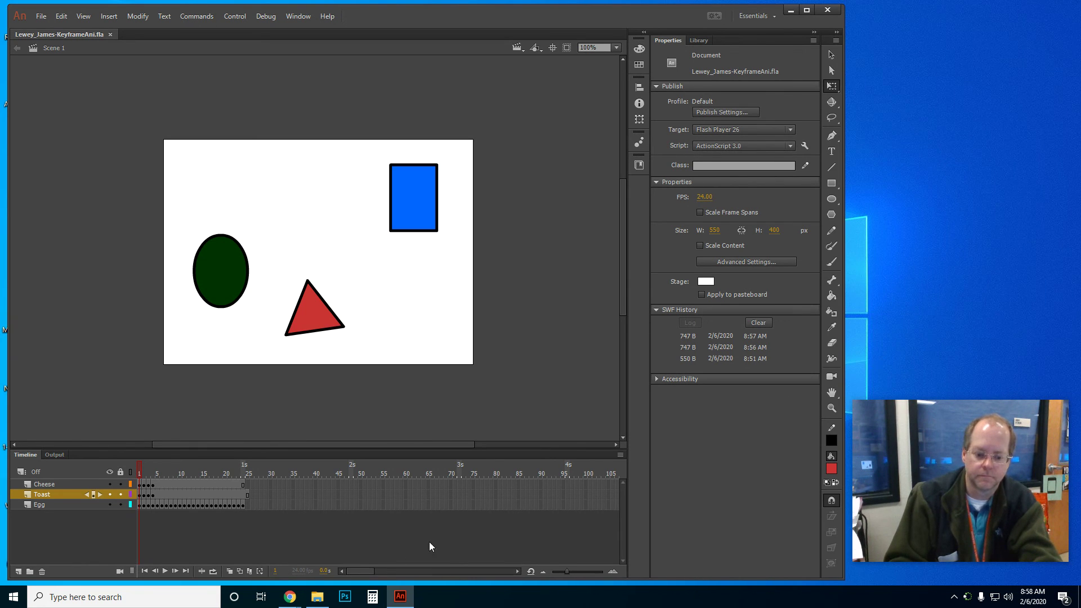
click(295, 601)
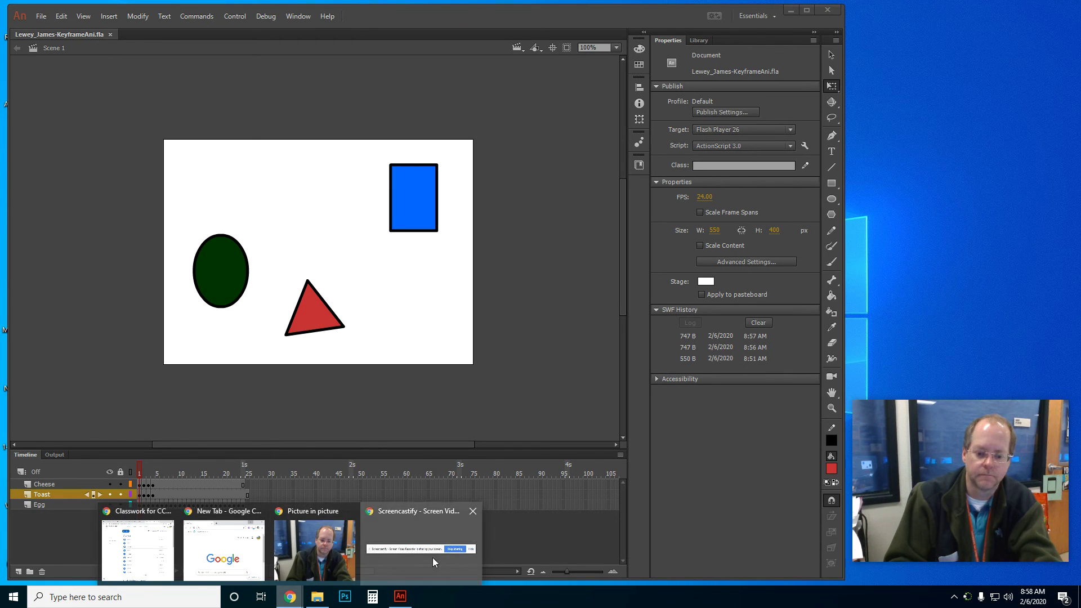